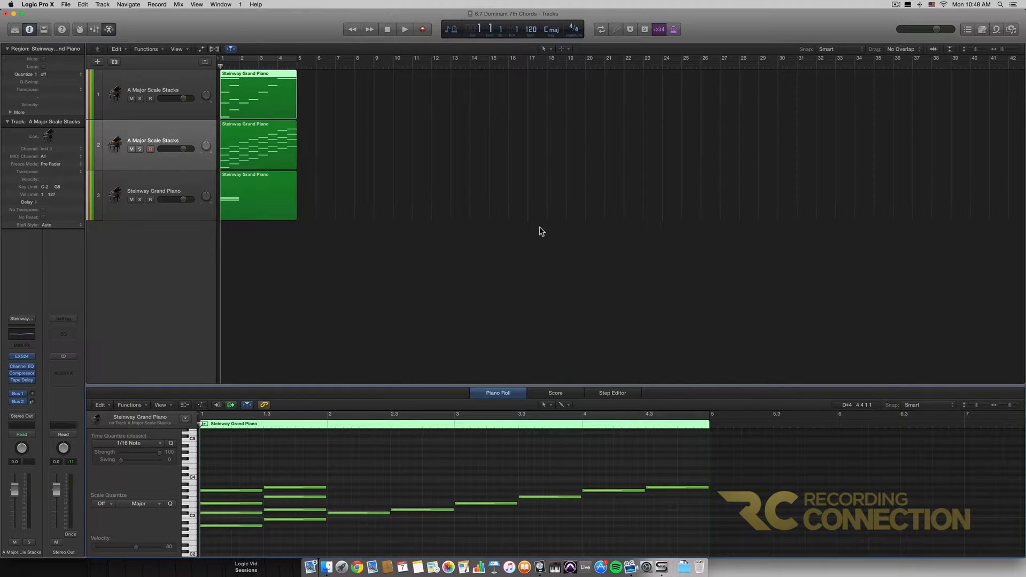
# Step: Mute the second and third piano tracks and select the first A Major Scale Stacks track
pyautogui.click(132, 149)
pyautogui.click(132, 199)
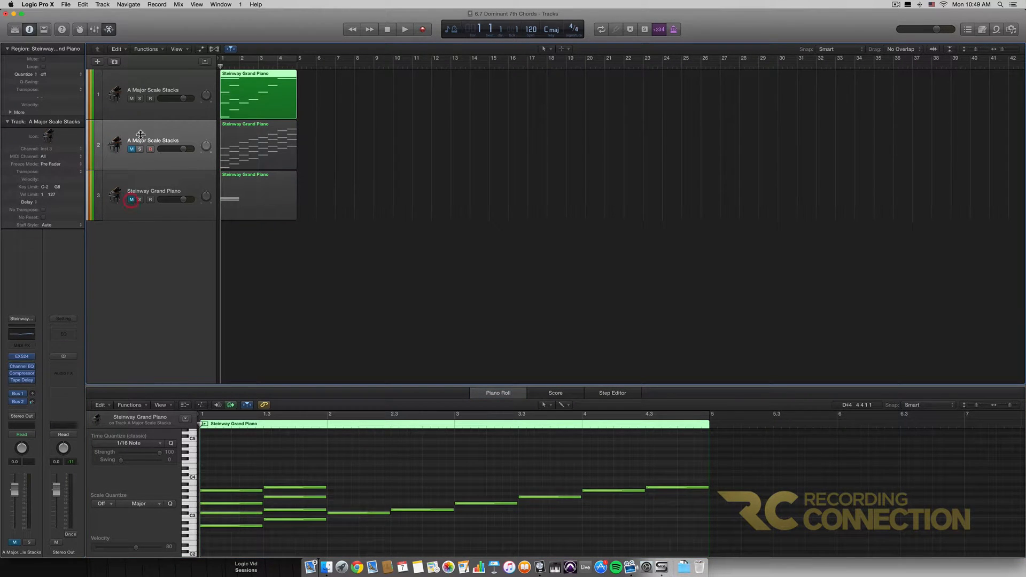
pyautogui.click(147, 83)
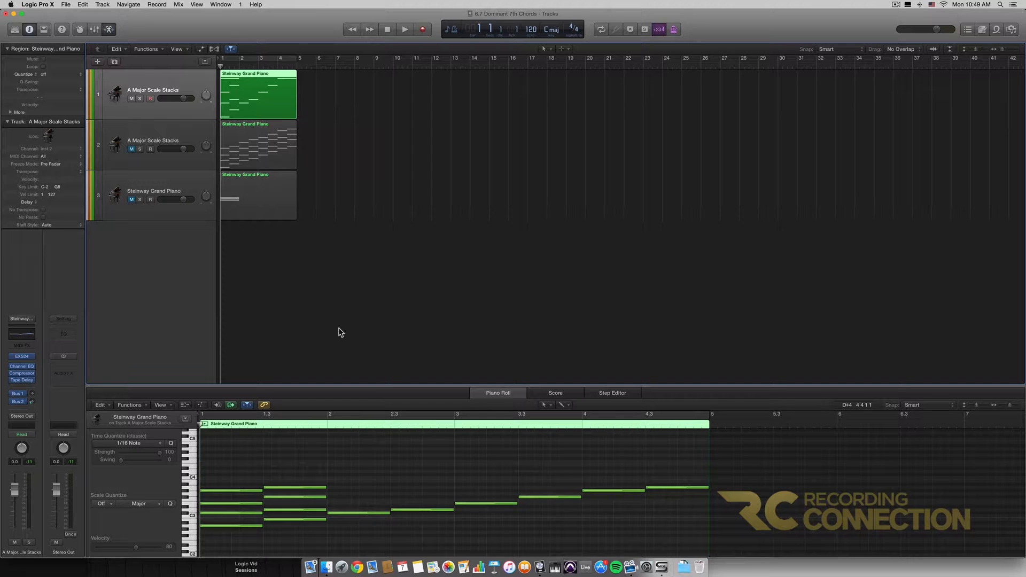
# Step: Mute the three upper notes of each of the first two chords and play the region through to its end
pyautogui.moveTo(232, 471); pyautogui.dragTo(293, 516)
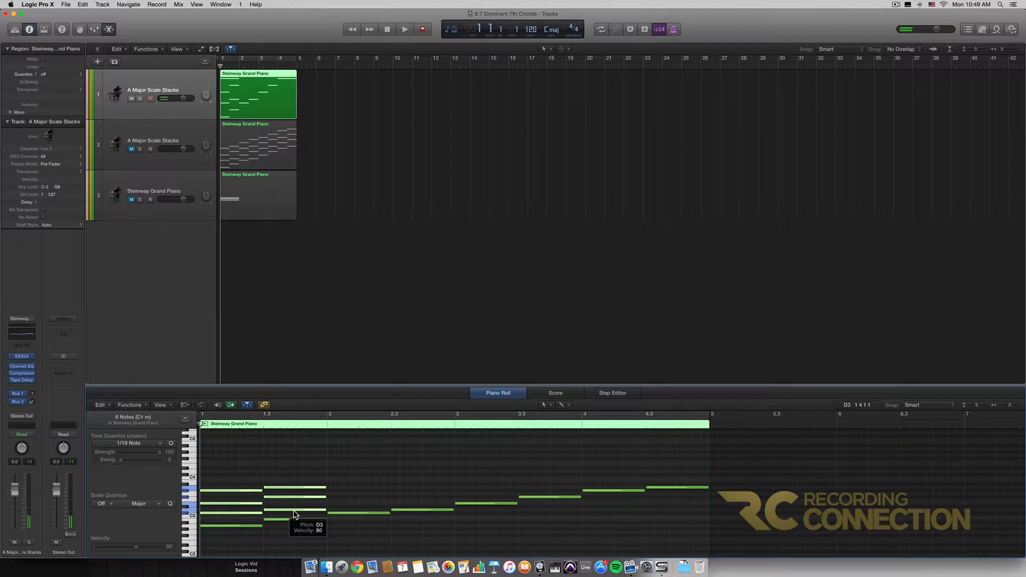
pyautogui.hotkey('ctrl', 'm')
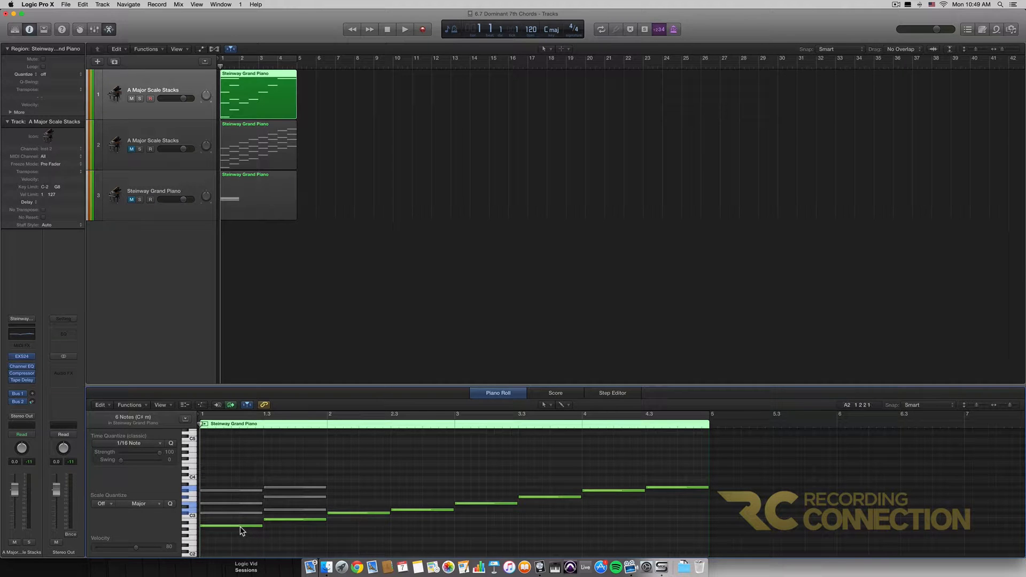
pyautogui.press('space')
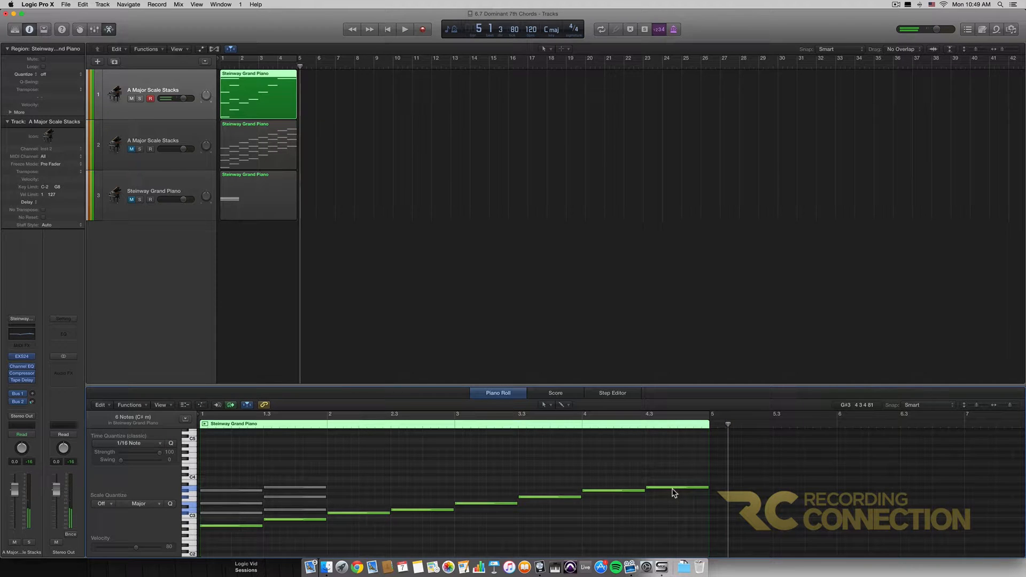
pyautogui.press('space')
# Step: Audition the first three scale notes and unmute the C#3 note in the first chord
pyautogui.click(256, 526)
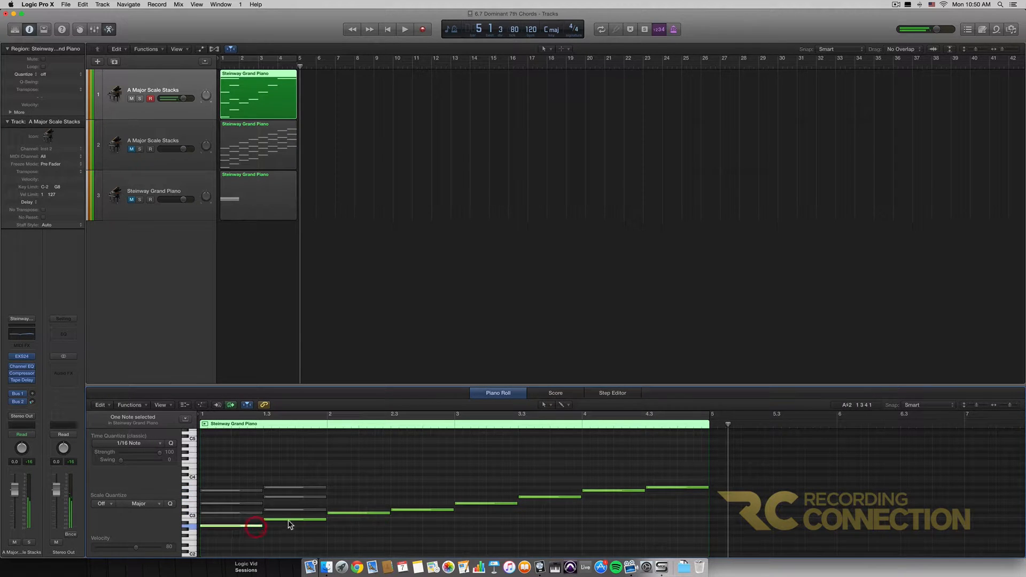
pyautogui.click(290, 520)
pyautogui.click(358, 513)
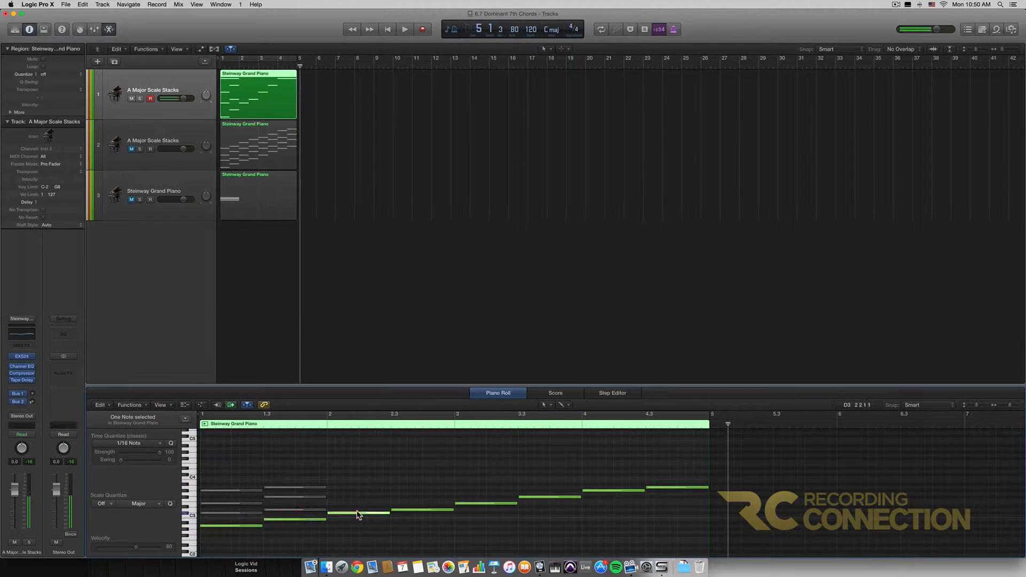
pyautogui.click(242, 514)
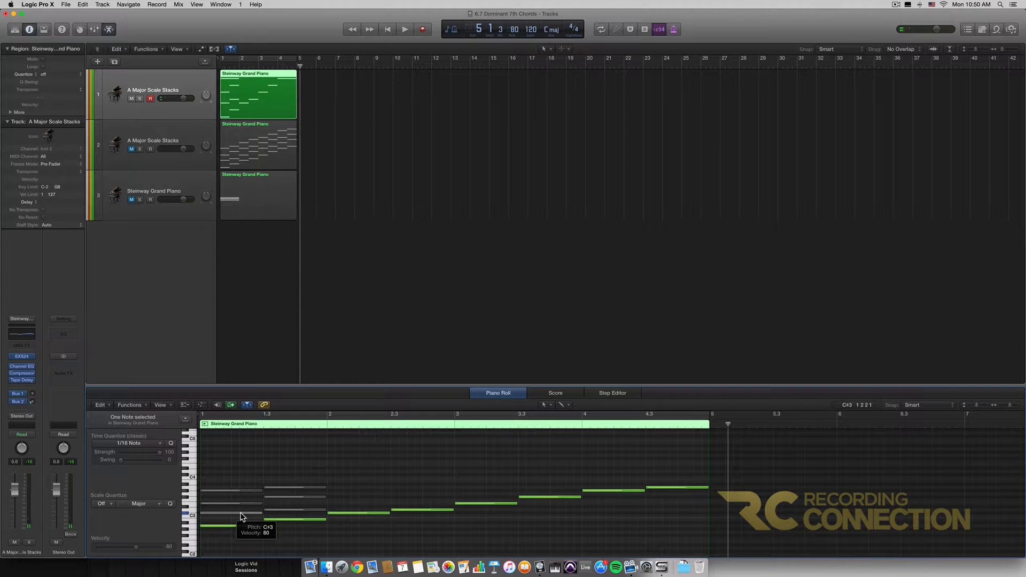
pyautogui.hotkey('ctrl', 'm')
pyautogui.moveTo(244, 532); pyautogui.dragTo(243, 515)
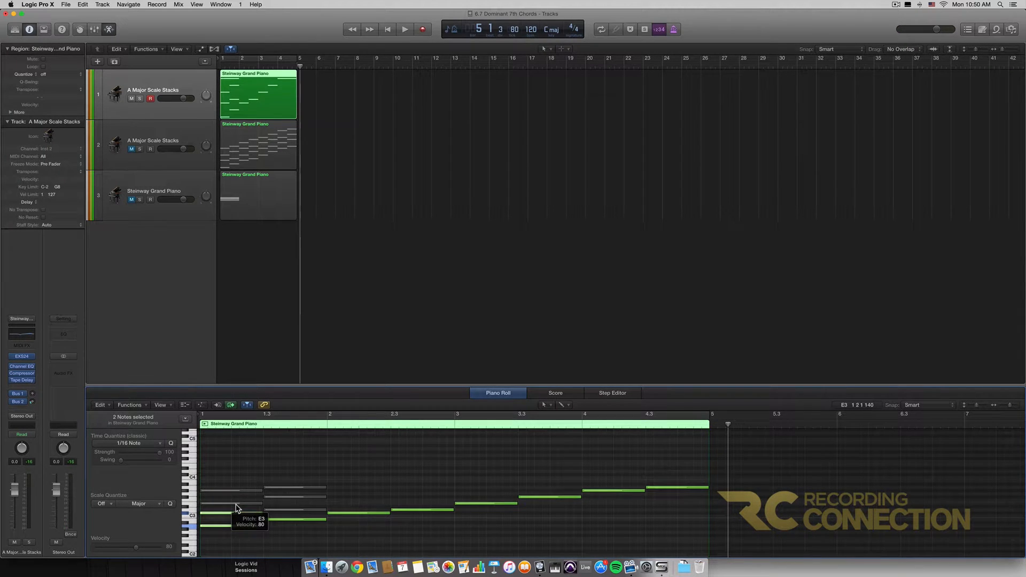
# Step: Audition the fourth and fifth scale notes and unmute the E3 note in the first chord
pyautogui.click(434, 511)
pyautogui.click(488, 504)
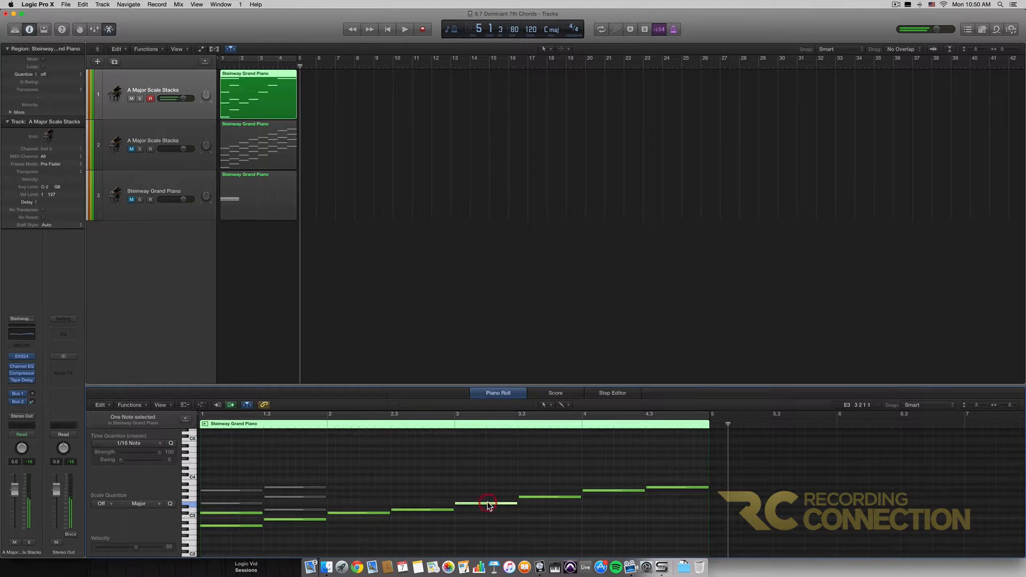
pyautogui.click(229, 505)
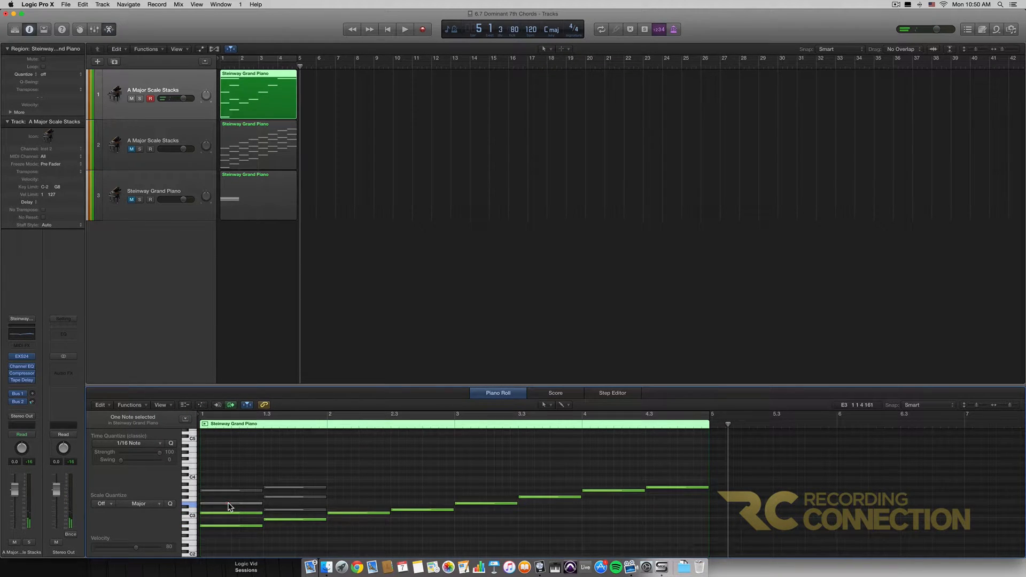
pyautogui.click(229, 504)
# Step: Select every other scale note, A, C#, E and G#, as a comparison and unmute the G#3 note in the first chord
pyautogui.click(241, 526)
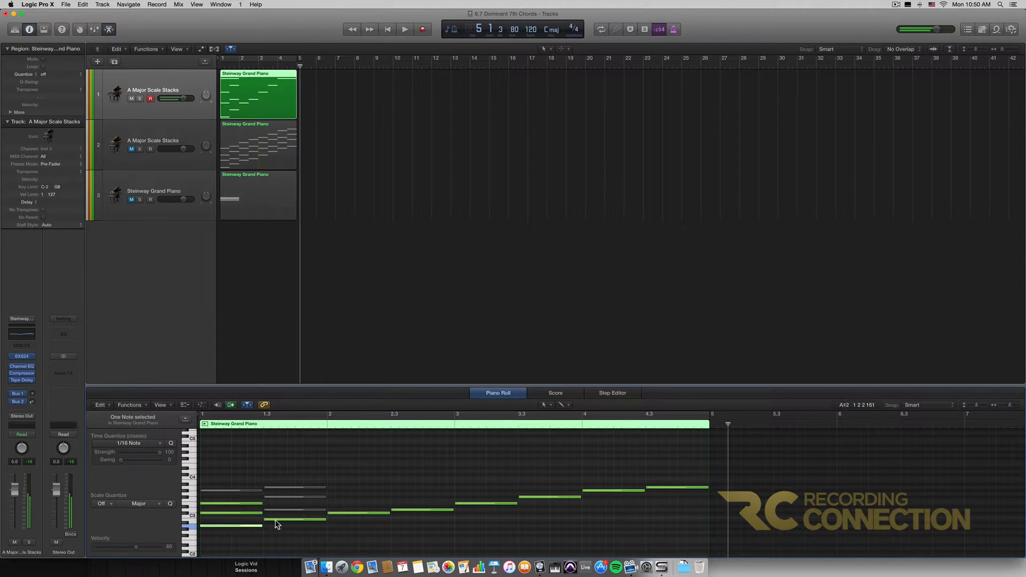
pyautogui.click(361, 514)
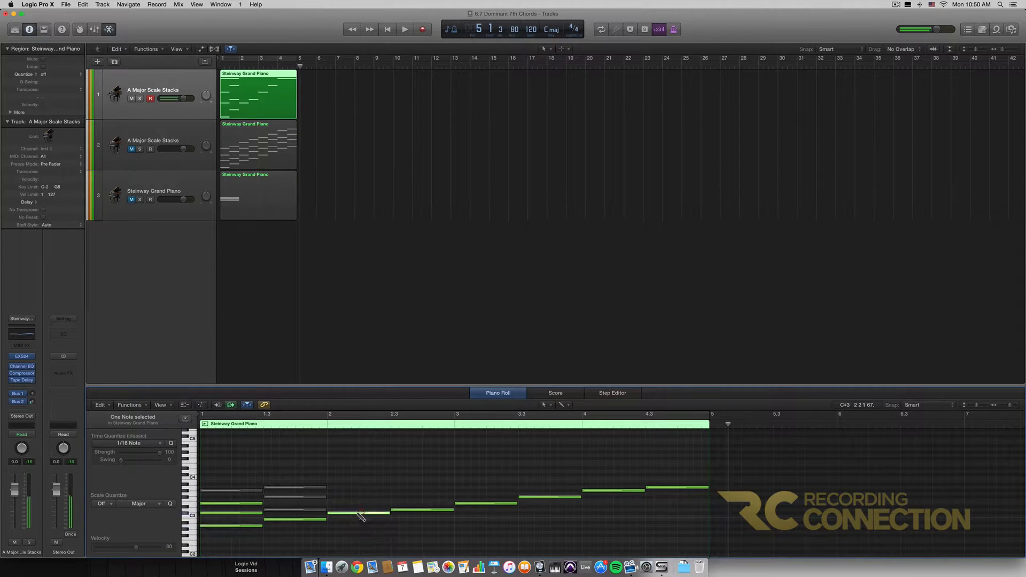
pyautogui.keyDown('shift'); pyautogui.click(247, 526); pyautogui.keyUp('shift')
pyautogui.keyDown('shift'); pyautogui.click(478, 504); pyautogui.keyUp('shift')
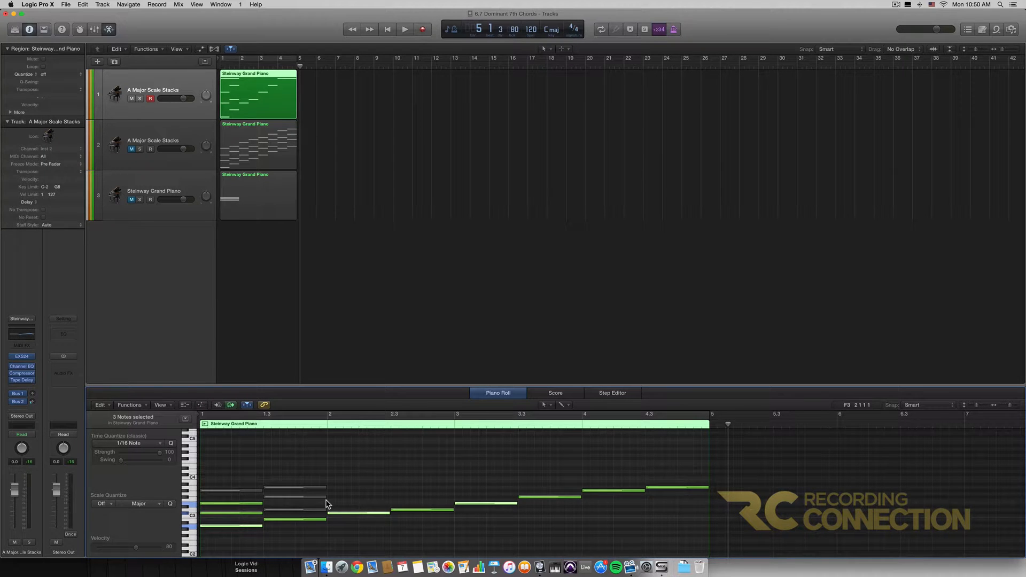
pyautogui.keyDown('shift'); pyautogui.click(599, 491); pyautogui.keyUp('shift')
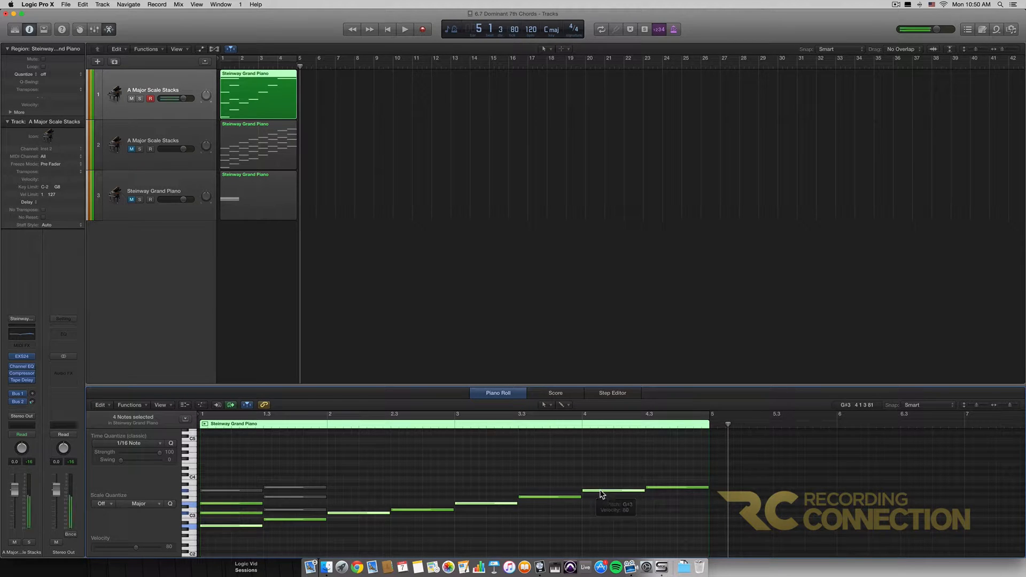
pyautogui.keyDown('shift'); pyautogui.click(225, 492); pyautogui.keyUp('shift')
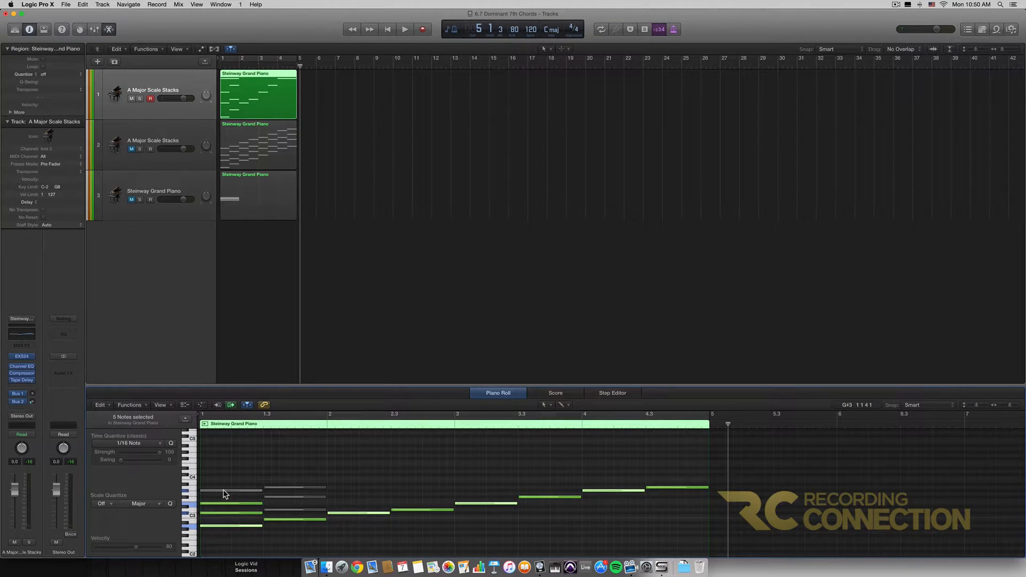
pyautogui.click(238, 491)
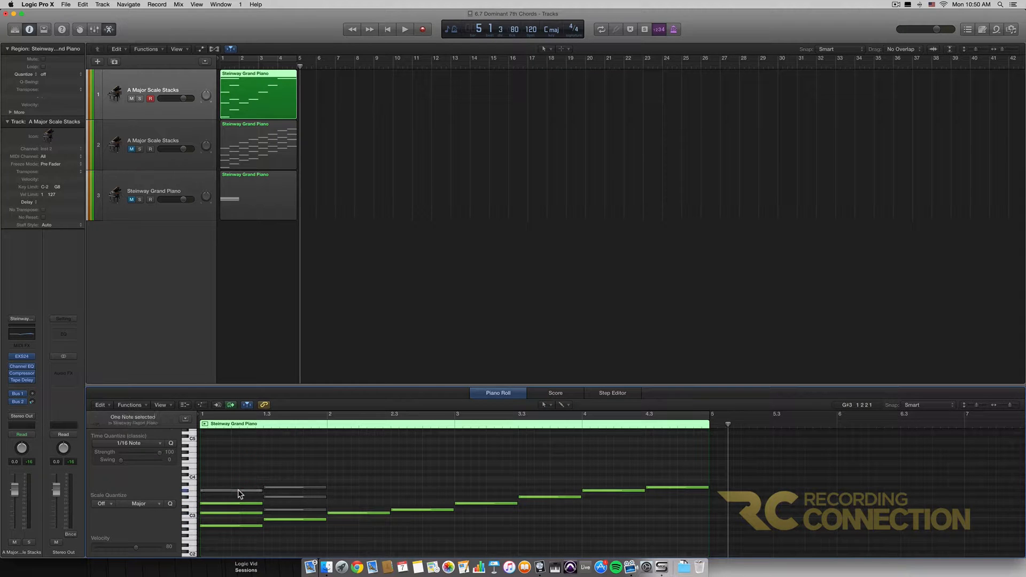
pyautogui.click(239, 490)
# Step: Set the project tempo to 90 and play the completed first chord from the start of the region
pyautogui.press('Return')
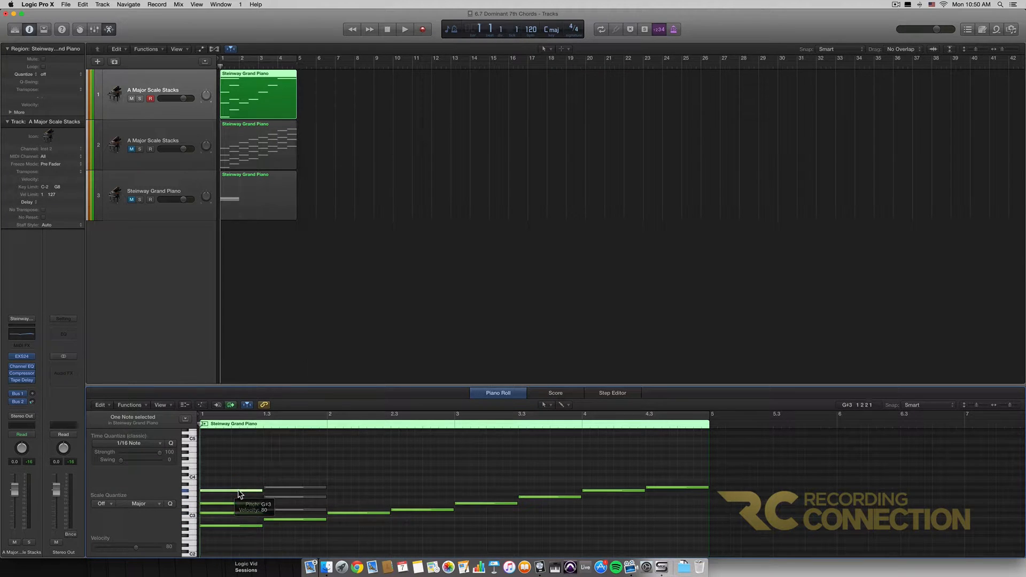
pyautogui.press('space')
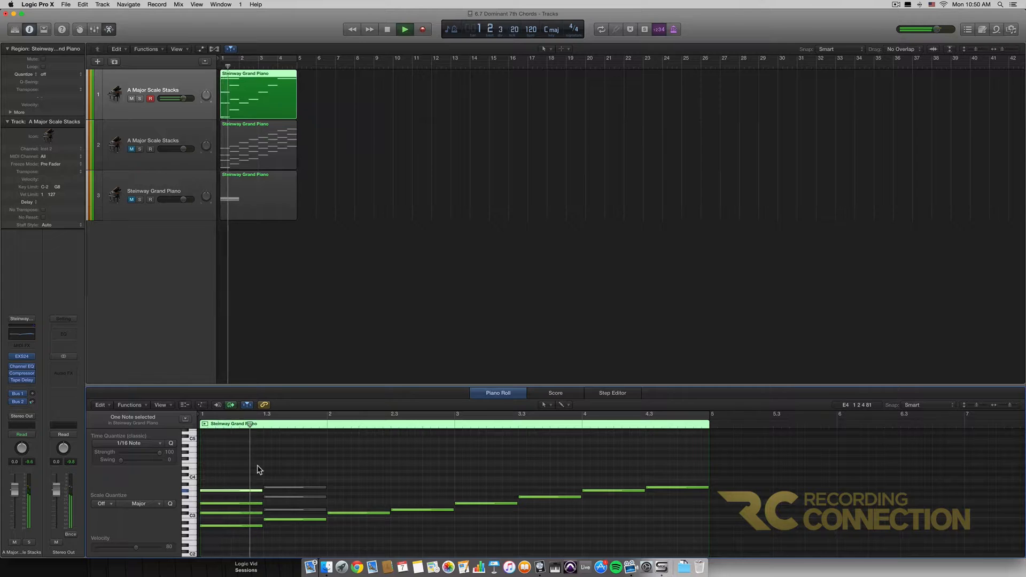
pyautogui.press('space')
pyautogui.moveTo(528, 36); pyautogui.dragTo(528, 44)
pyautogui.write('90')
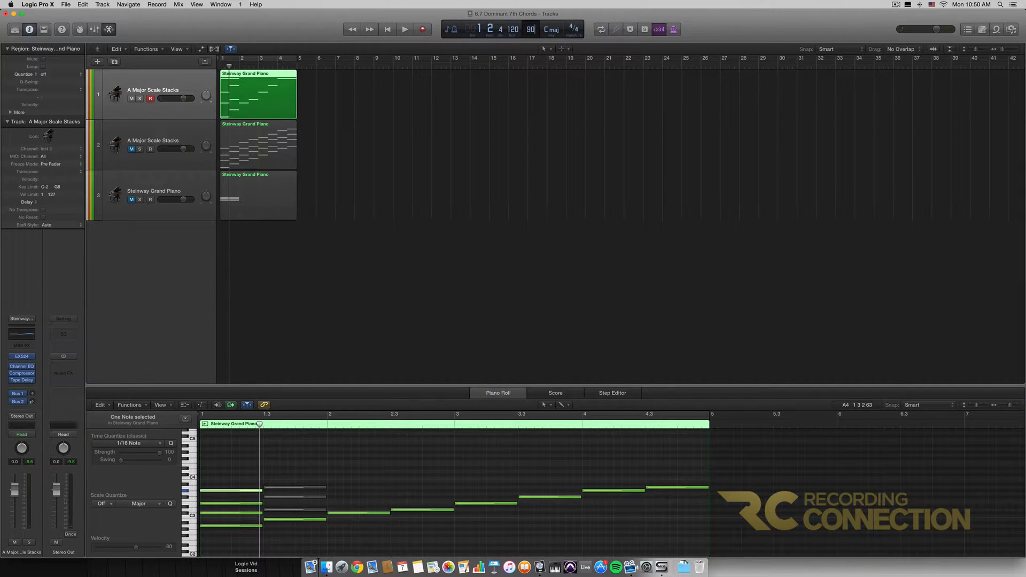
pyautogui.press('Return')
pyautogui.press('space')
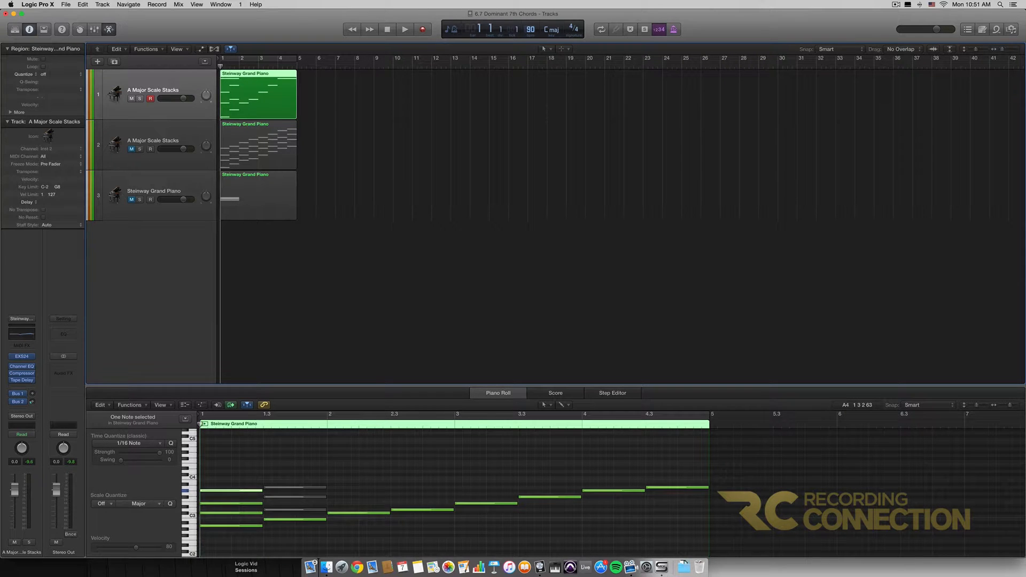
pyautogui.press('space')
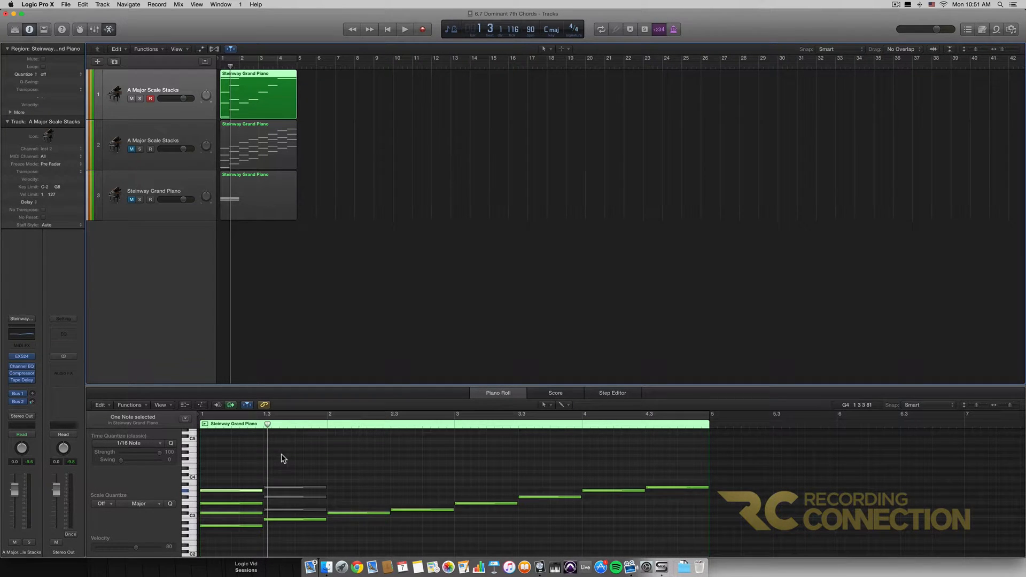
# Step: Audition the second, third and fourth scale notes and unmute the D3 note in the second chord
pyautogui.scroll(1, 282, 456)
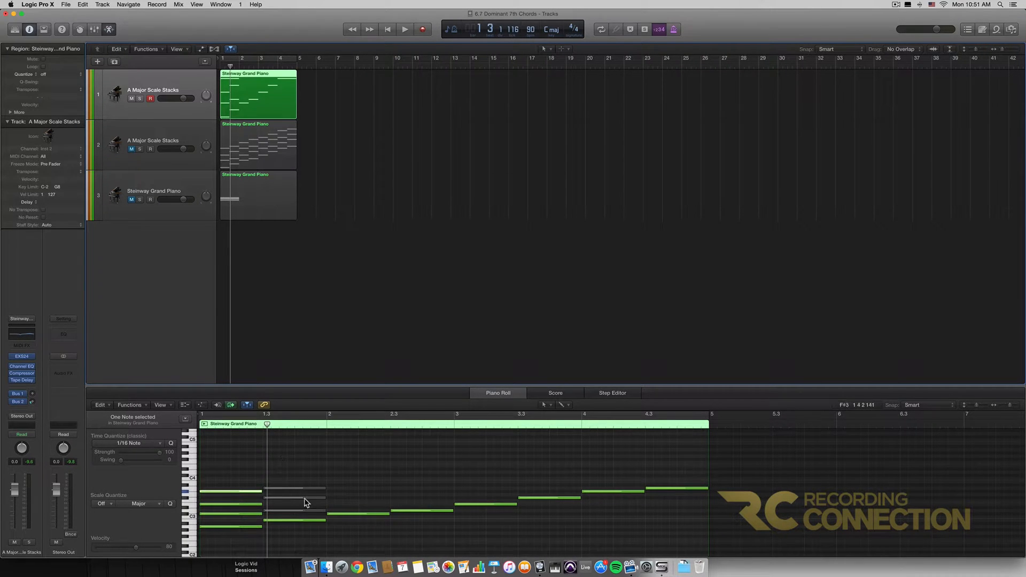
pyautogui.click(294, 522)
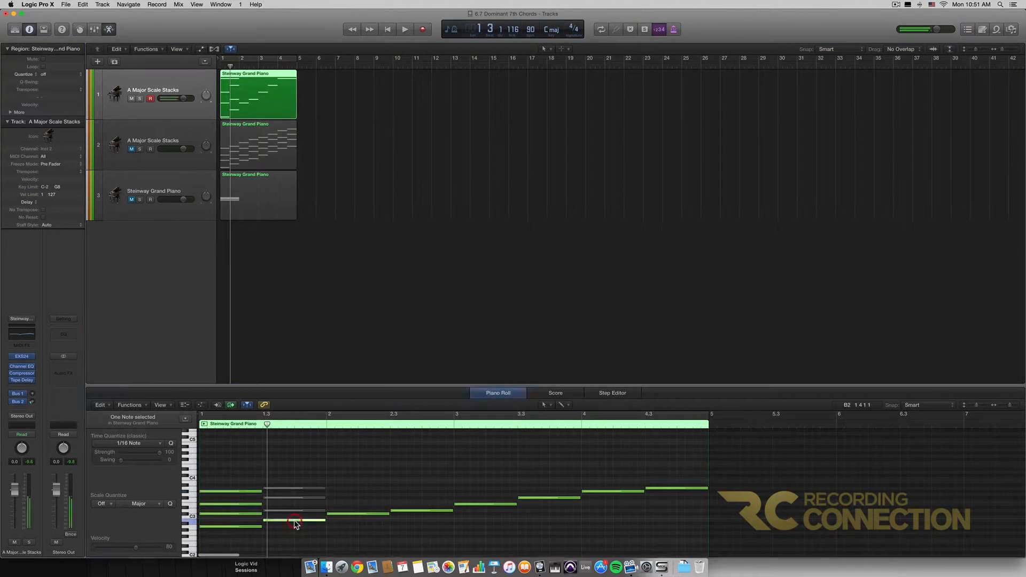
pyautogui.click(355, 514)
pyautogui.click(416, 512)
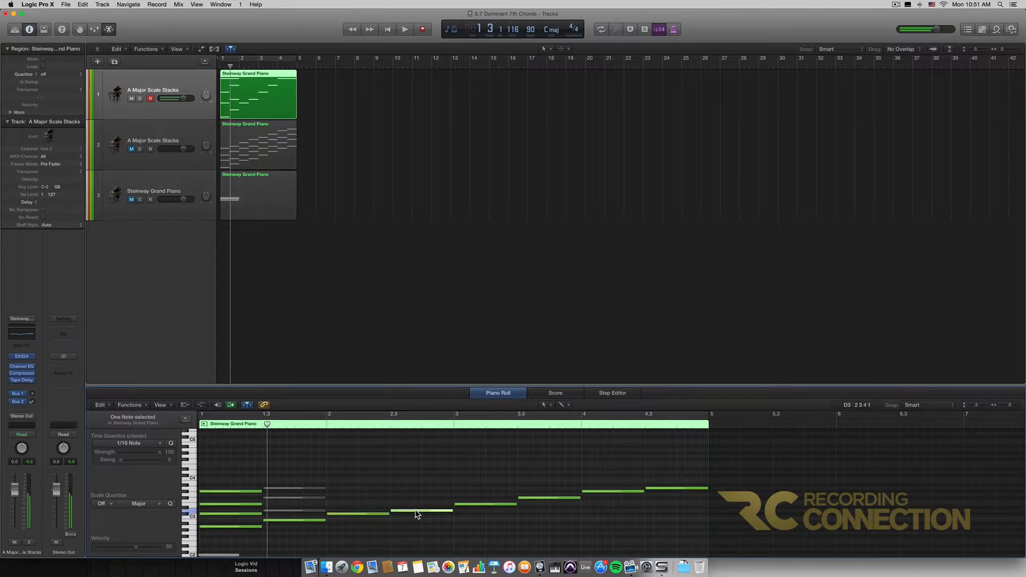
pyautogui.click(292, 529)
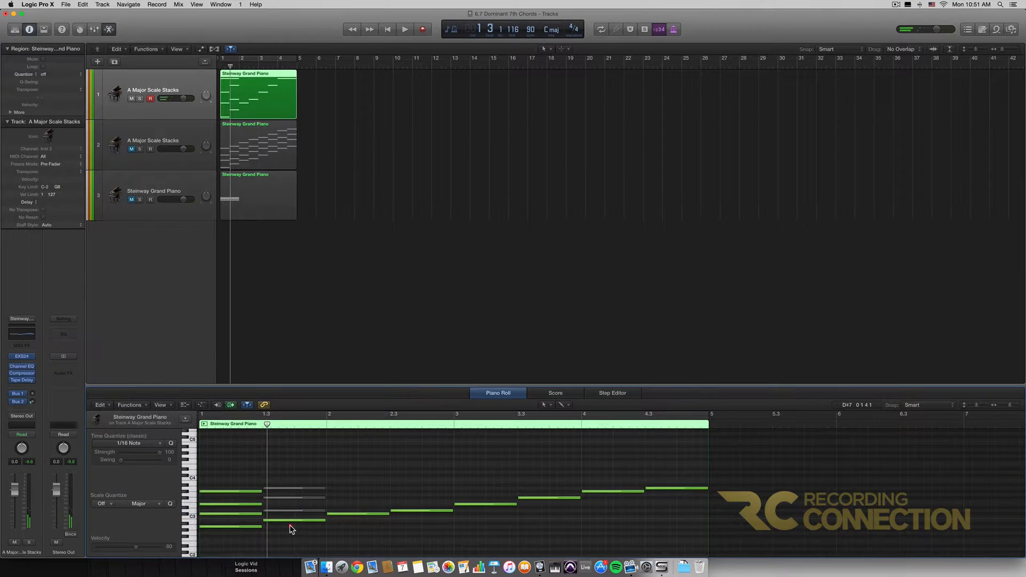
pyautogui.click(294, 520)
pyautogui.keyDown('shift'); pyautogui.click(292, 511); pyautogui.keyUp('shift')
pyautogui.click(287, 529)
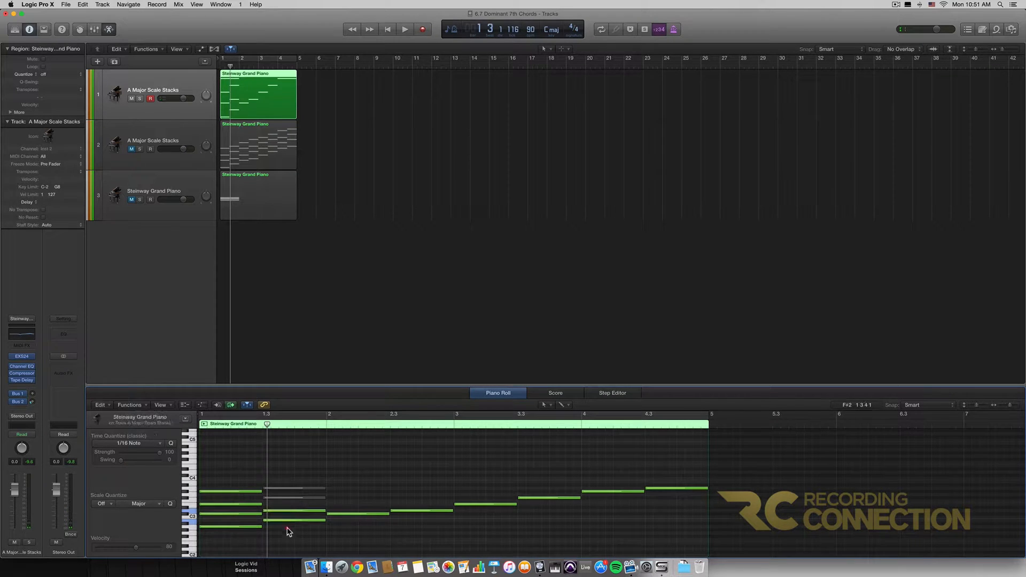
pyautogui.moveTo(288, 532); pyautogui.dragTo(295, 507)
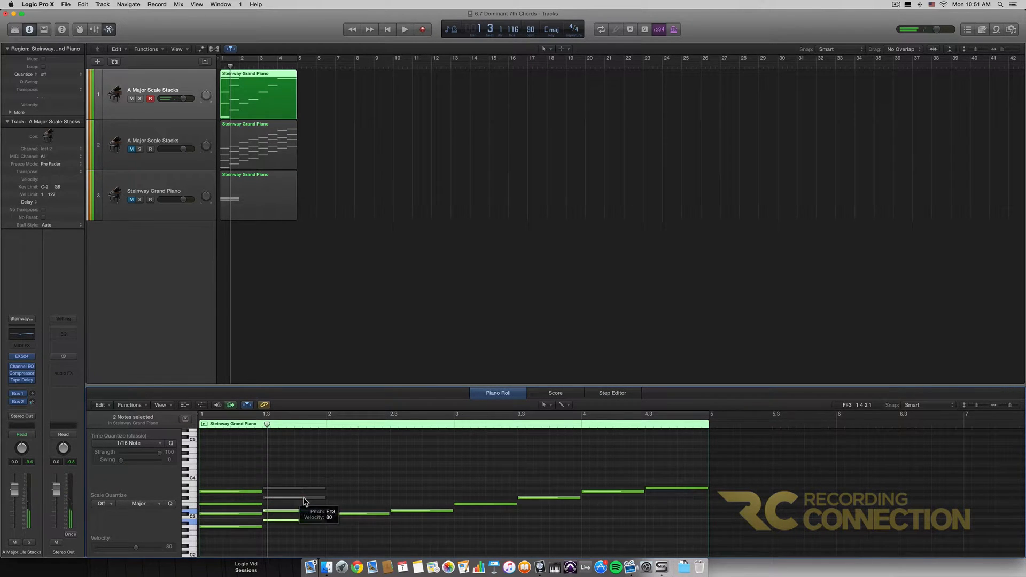
# Step: Unmute the F#3 note and the top note of the second chord, auditioning the matching F#3 scale note
pyautogui.click(304, 499)
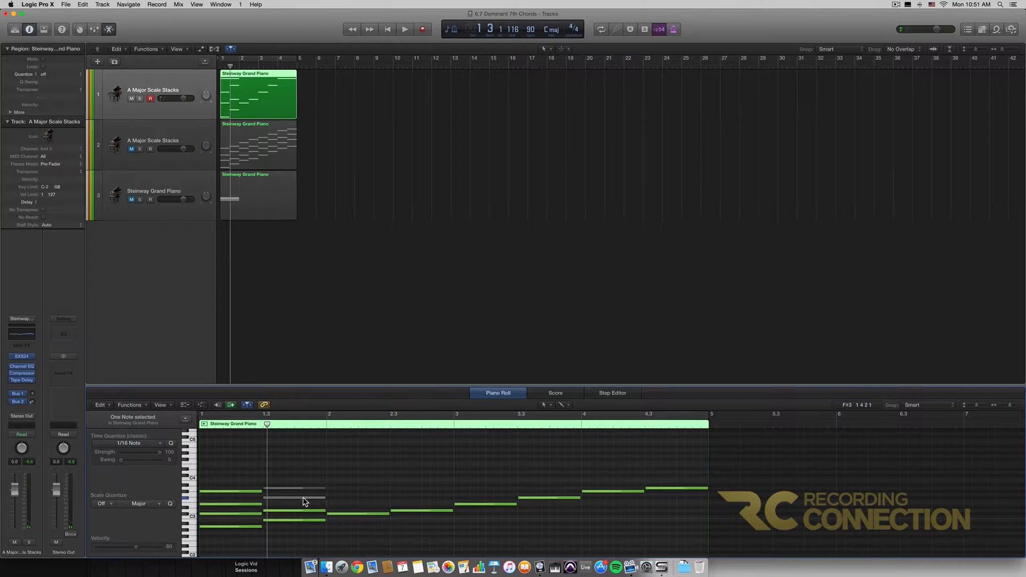
pyautogui.click(304, 498)
pyautogui.click(529, 497)
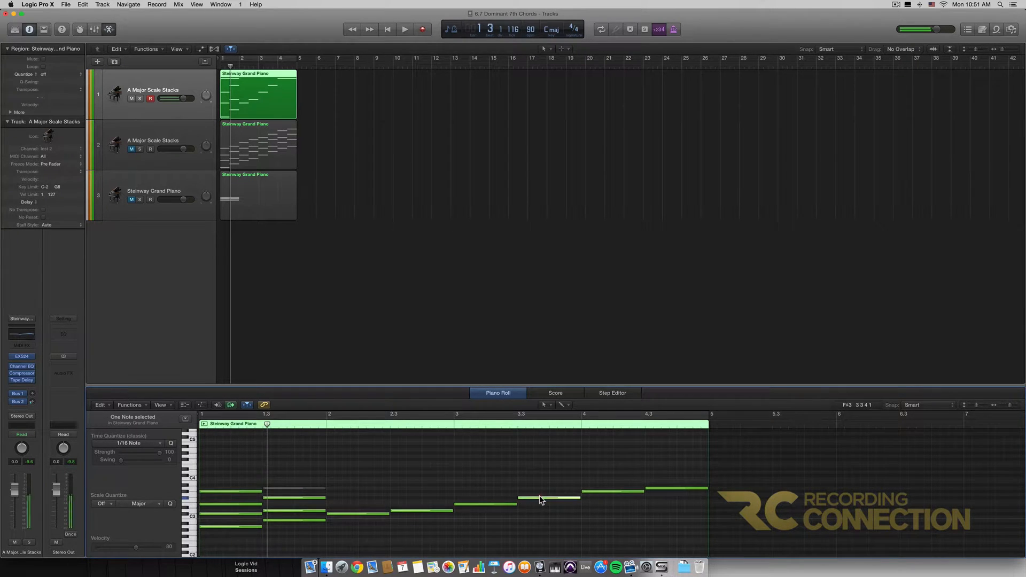
pyautogui.click(291, 488)
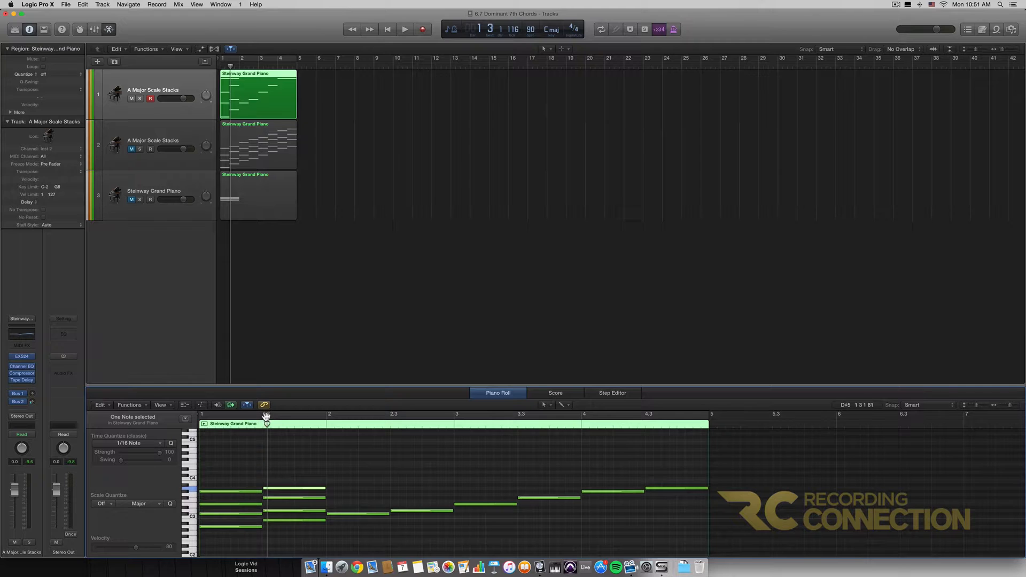
# Step: Play the second chord with a cycle range from 1.3 to 2, and play the first chord with the cycle range from 1 to 1.3
pyautogui.moveTo(267, 419)
pyautogui.mouseDown()
pyautogui.moveTo(321, 422)
pyautogui.moveTo(262, 416)
pyautogui.mouseUp()
pyautogui.press('space')
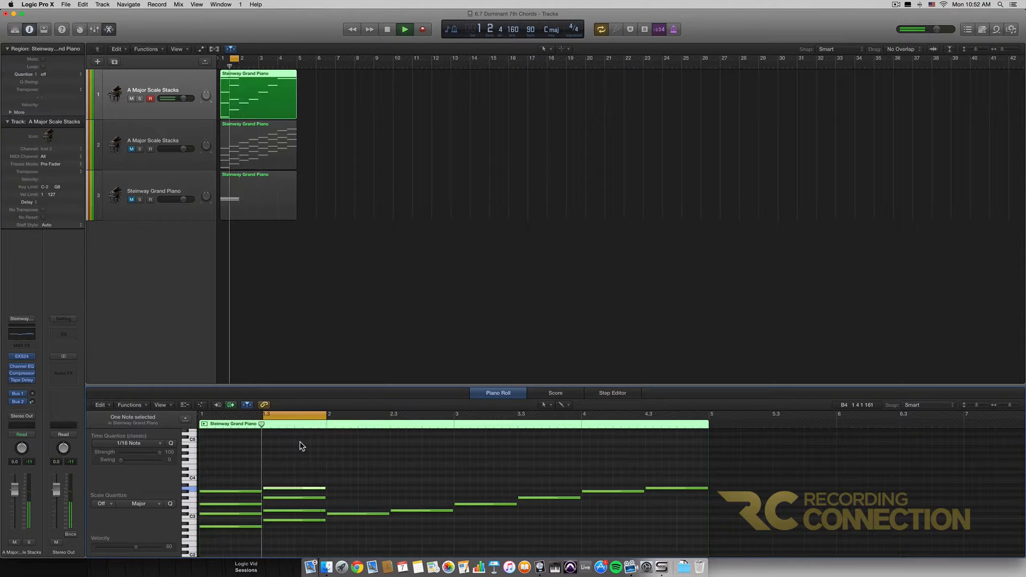
pyautogui.press('space')
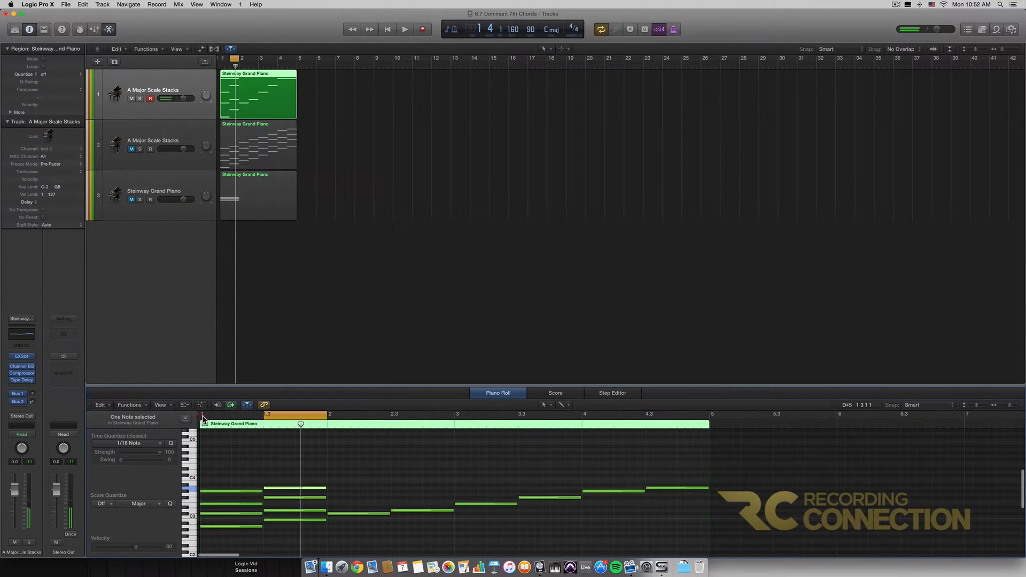
pyautogui.moveTo(201, 416); pyautogui.dragTo(264, 418)
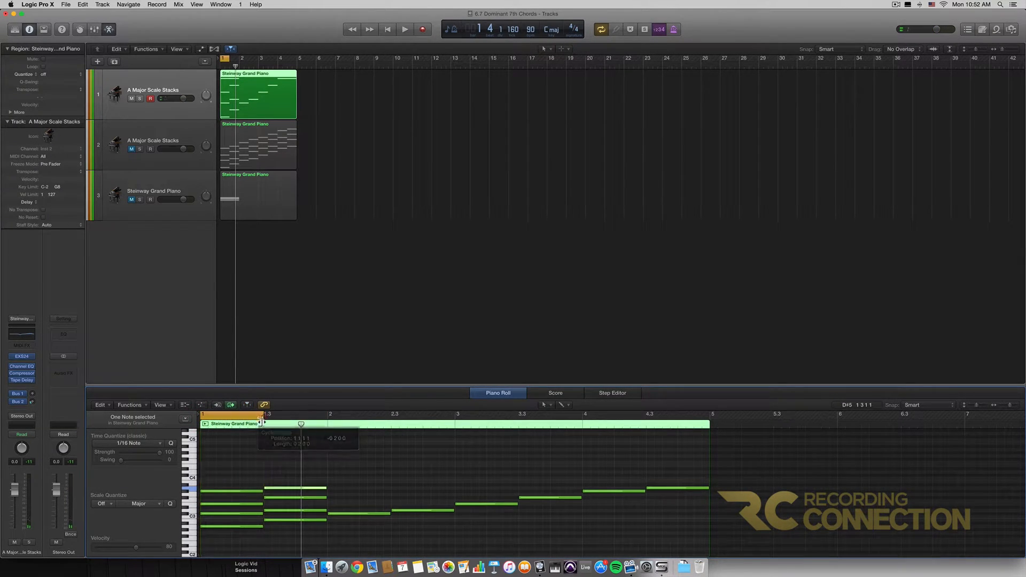
pyautogui.press('space')
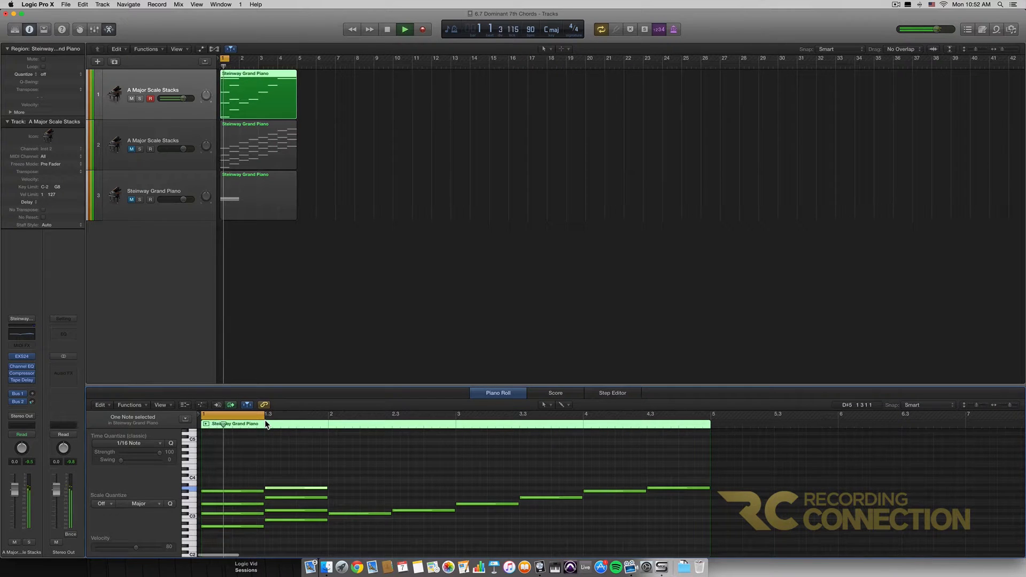
# Step: Play the second chord with the cycle range from 1.3 to 2, and audition its D3 and top notes individually
pyautogui.press('space')
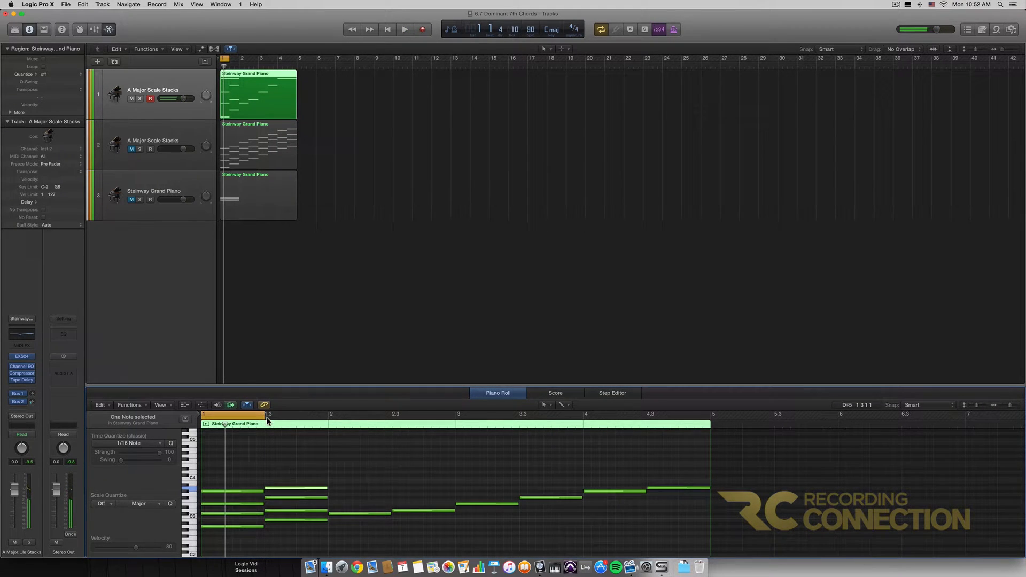
pyautogui.moveTo(266, 416); pyautogui.dragTo(325, 418)
pyautogui.press('space')
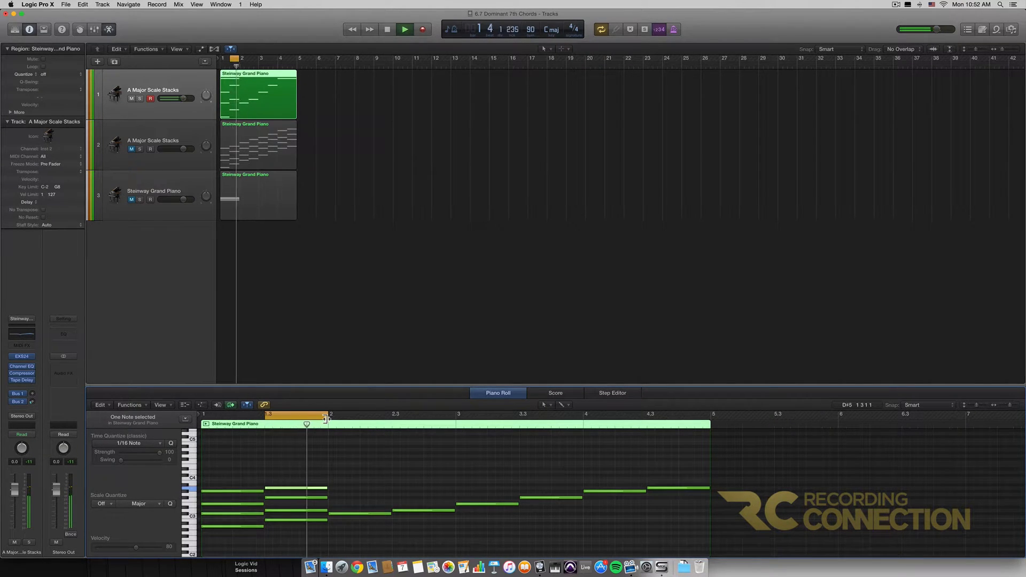
pyautogui.press('space')
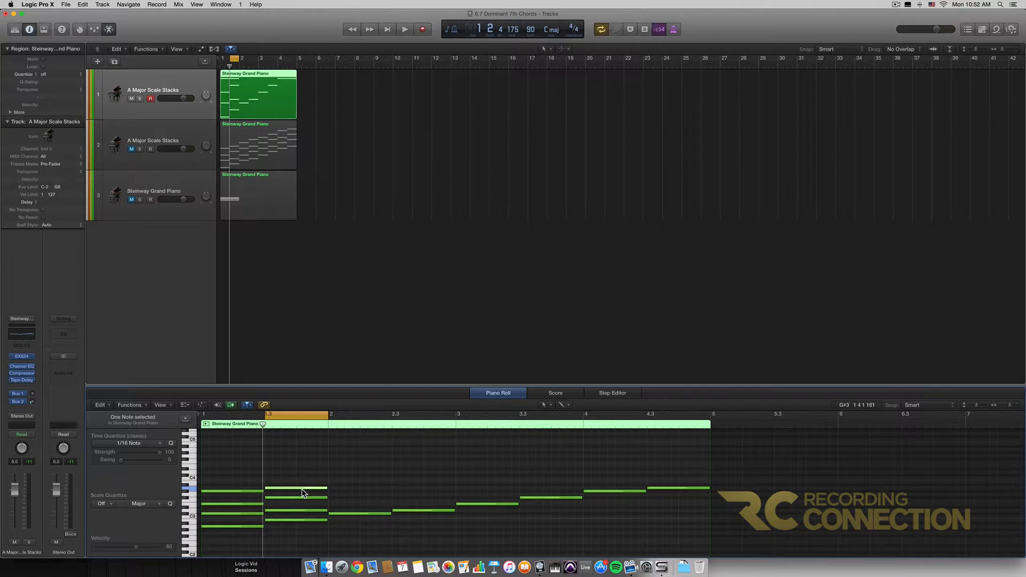
pyautogui.click(294, 510)
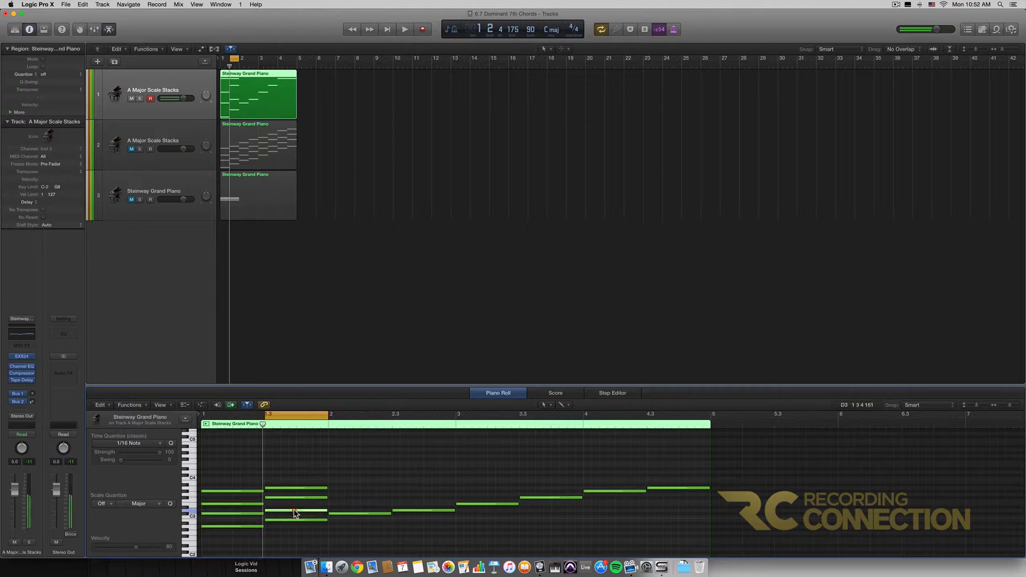
pyautogui.click(295, 488)
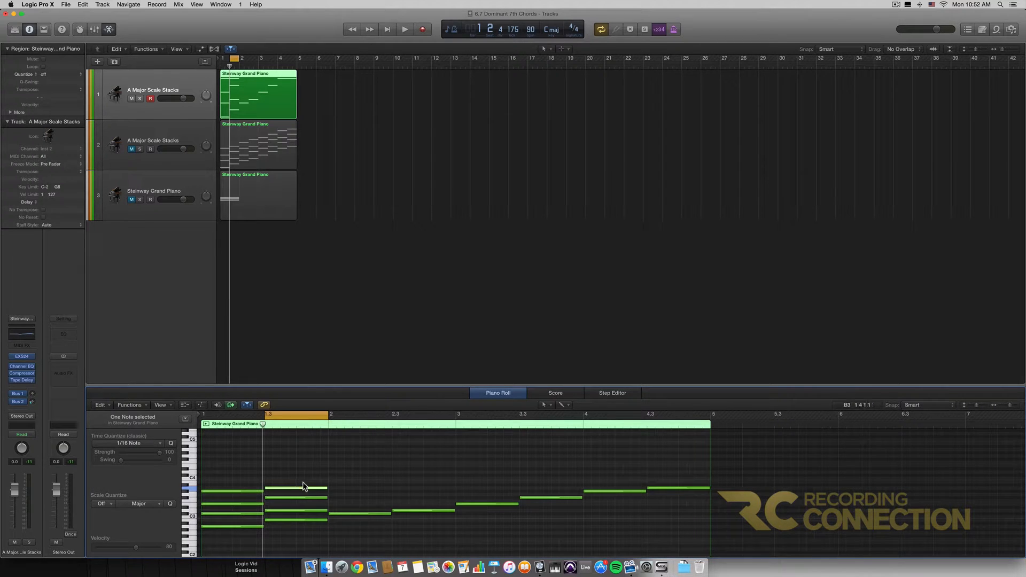
# Step: Mute the first A Major Scale Stacks track, unmute the second one and show its region's chords in the piano roll
pyautogui.click(132, 99)
pyautogui.click(131, 150)
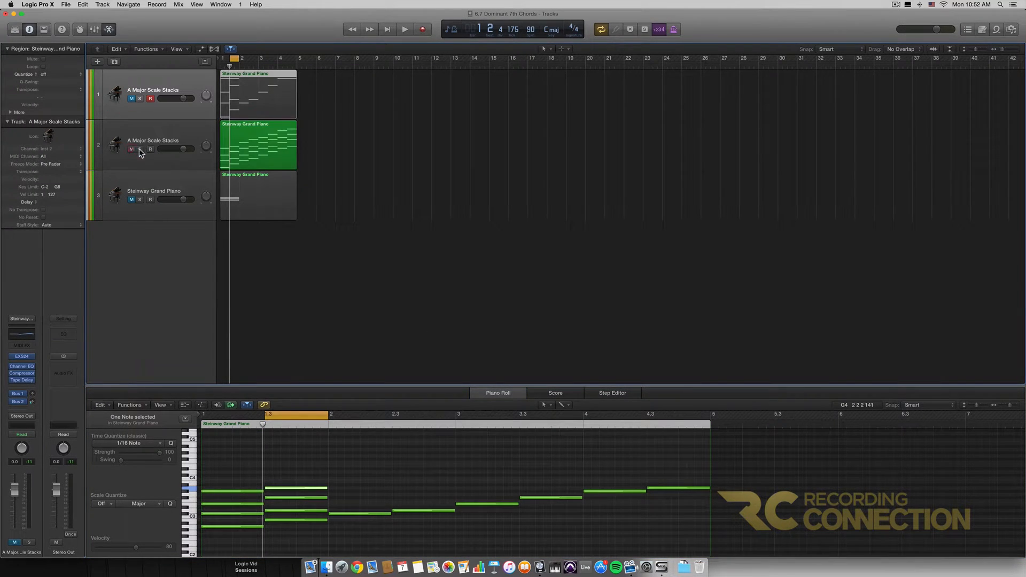
pyautogui.click(178, 127)
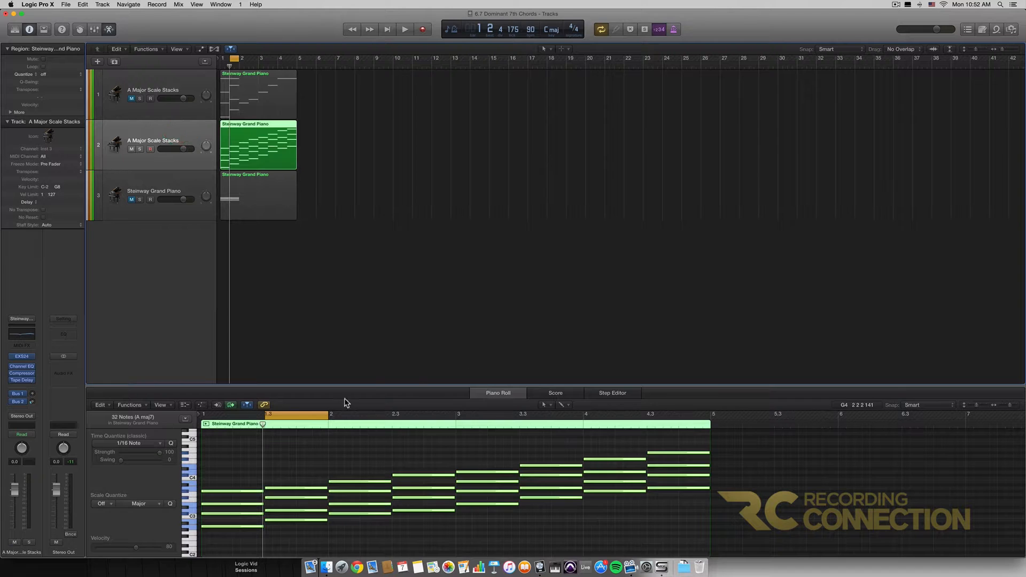
# Step: Turn off the cycle range, set the project tempo to 75 and play all the stacked chords from the start
pyautogui.click(293, 415)
pyautogui.press('Return')
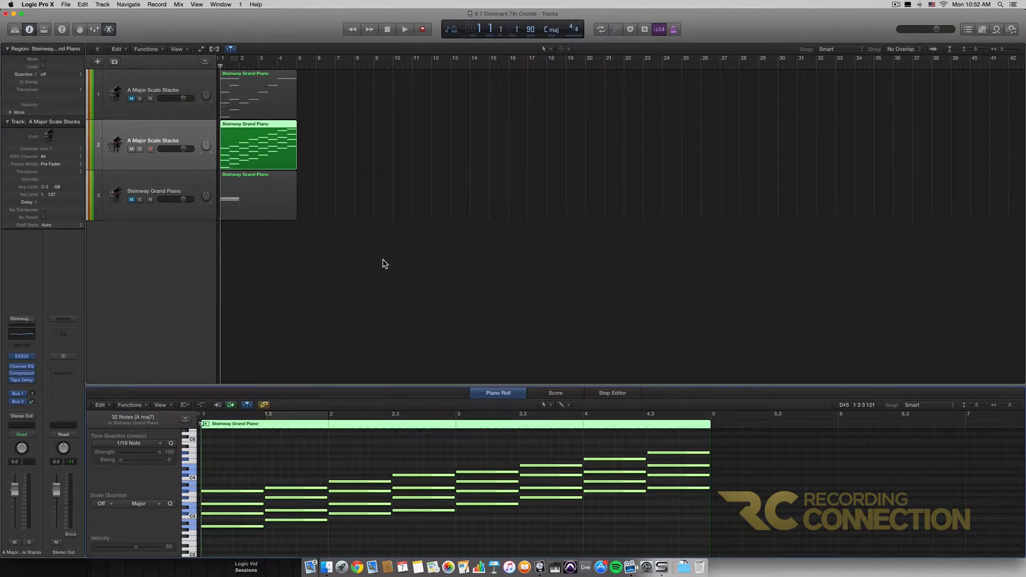
pyautogui.doubleClick(532, 29)
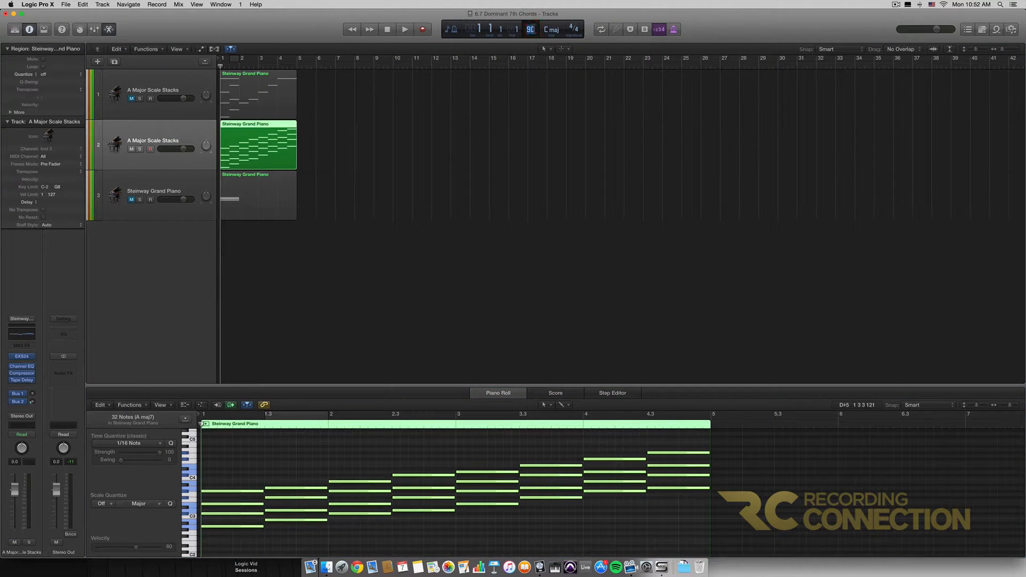
pyautogui.write('75')
pyautogui.press('Return')
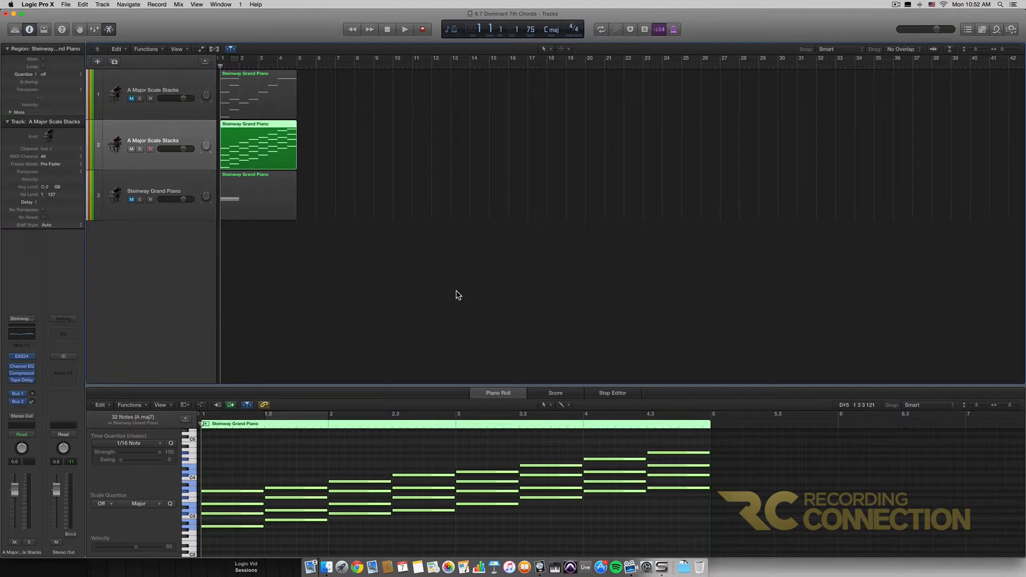
pyautogui.press('space')
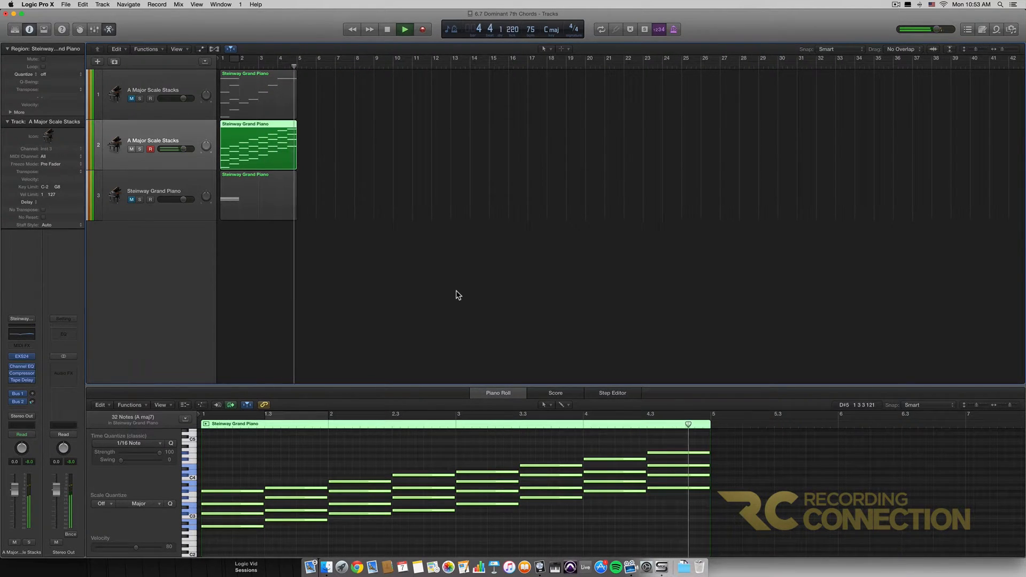
pyautogui.press('space')
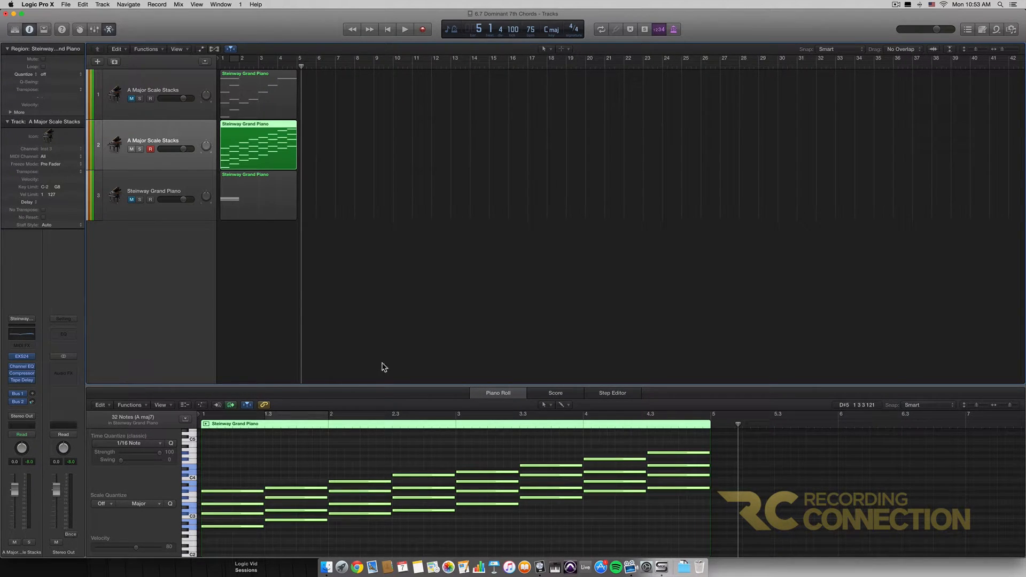
# Step: Select the first, second and third chords in turn to identify their chord types, and compare the second and third
pyautogui.click(252, 460)
pyautogui.moveTo(252, 458); pyautogui.dragTo(247, 534)
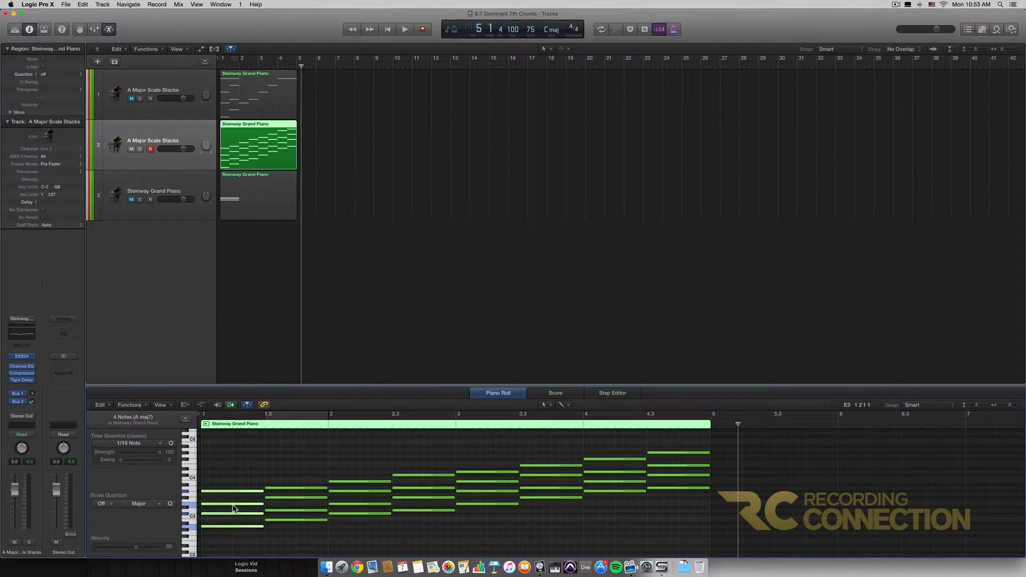
pyautogui.moveTo(236, 494)
pyautogui.moveTo(303, 456); pyautogui.dragTo(302, 529)
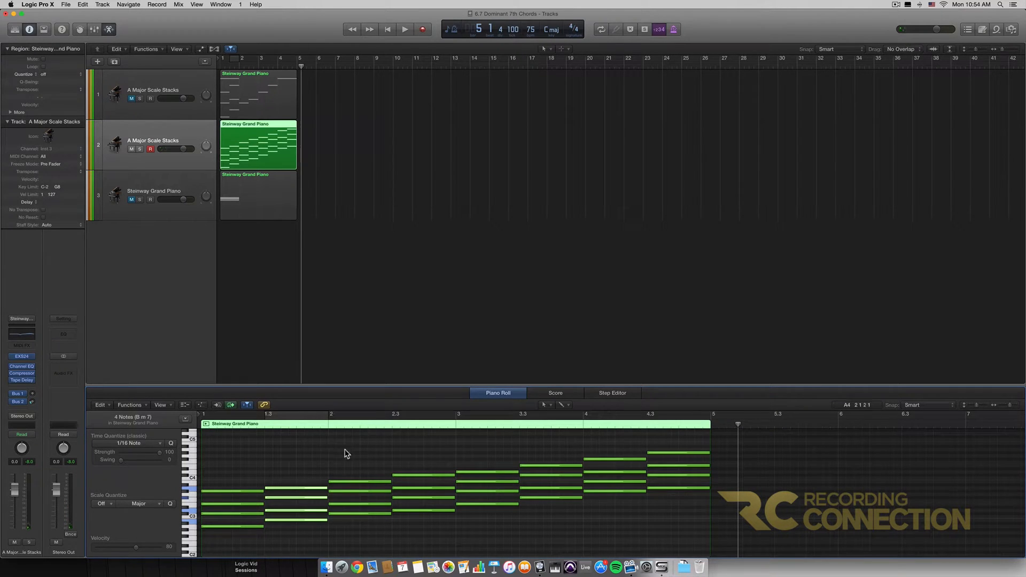
pyautogui.moveTo(358, 453); pyautogui.dragTo(355, 513)
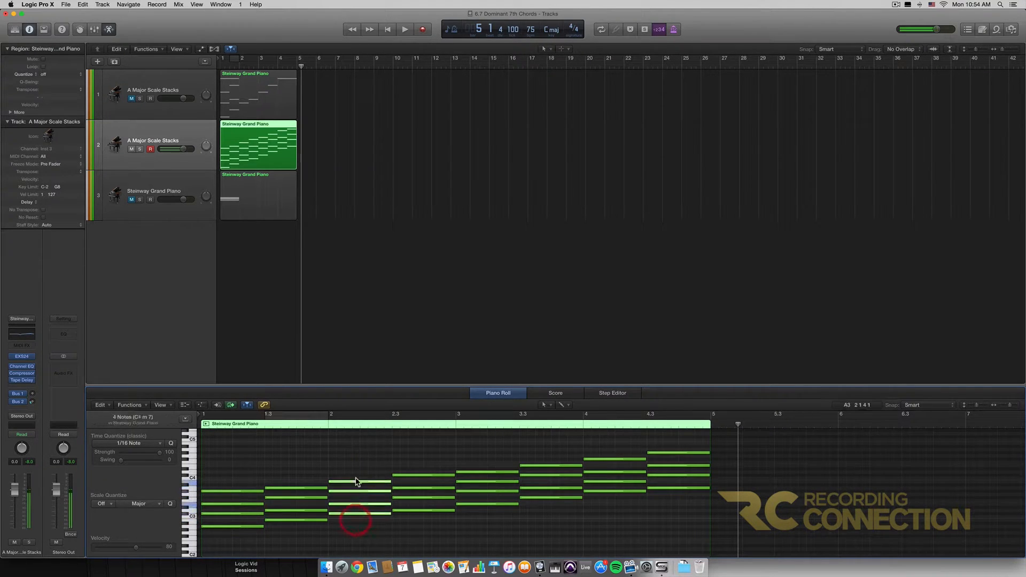
pyautogui.moveTo(303, 470); pyautogui.dragTo(295, 544)
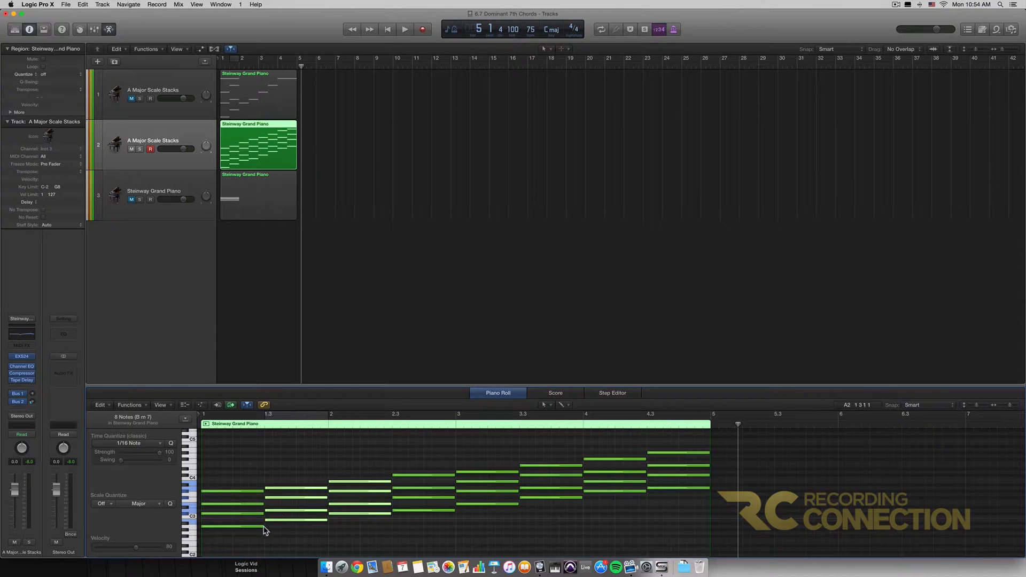
# Step: Audition the fifth chord's root note, and select the first four chords one after another to identify their chord types
pyautogui.click(487, 504)
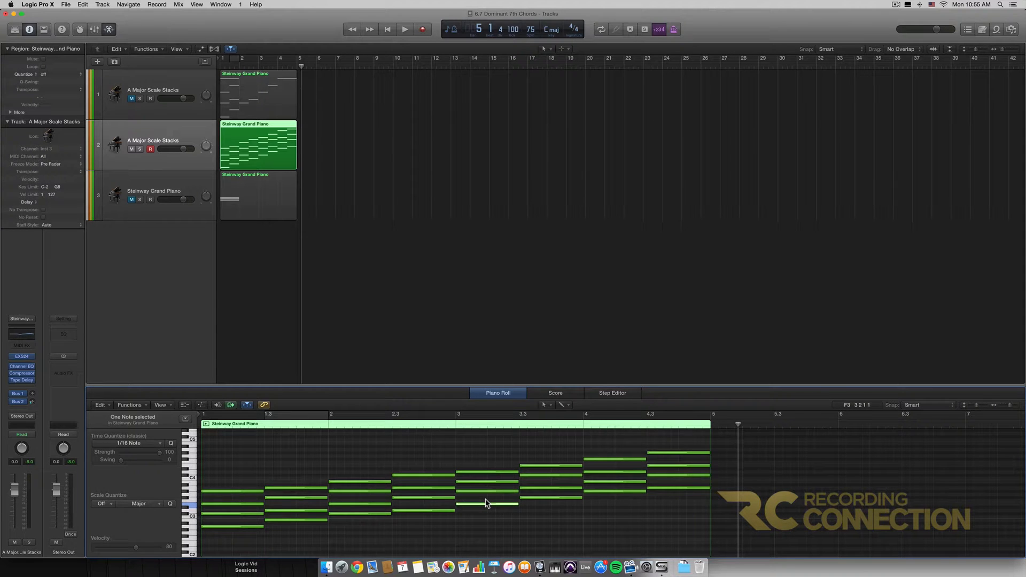
pyautogui.rightClick(247, 454)
pyautogui.click(233, 561)
pyautogui.moveTo(238, 463); pyautogui.dragTo(238, 540)
pyautogui.moveTo(292, 463); pyautogui.dragTo(293, 551)
pyautogui.moveTo(363, 463); pyautogui.dragTo(364, 533)
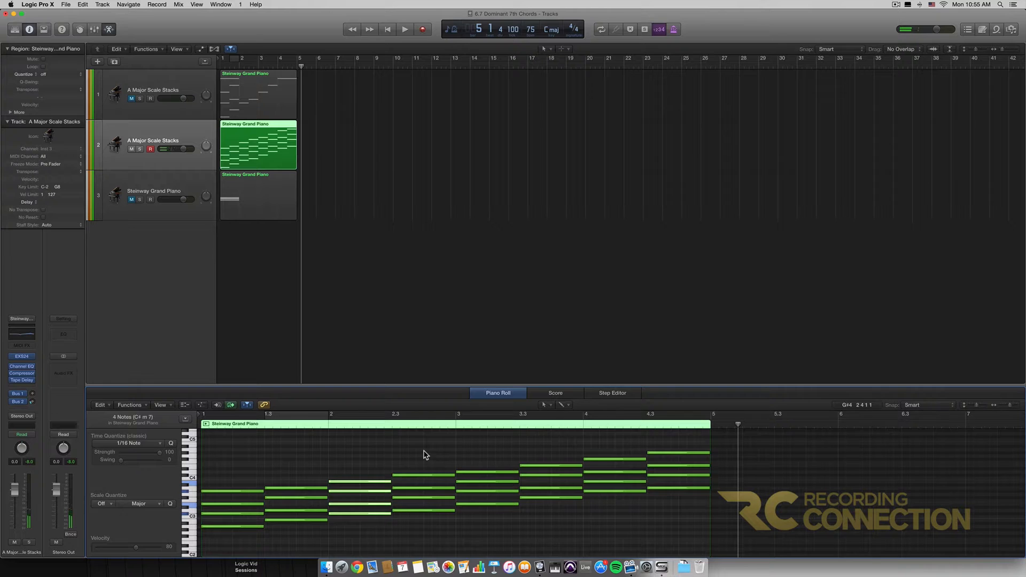
pyautogui.moveTo(426, 450); pyautogui.dragTo(428, 513)
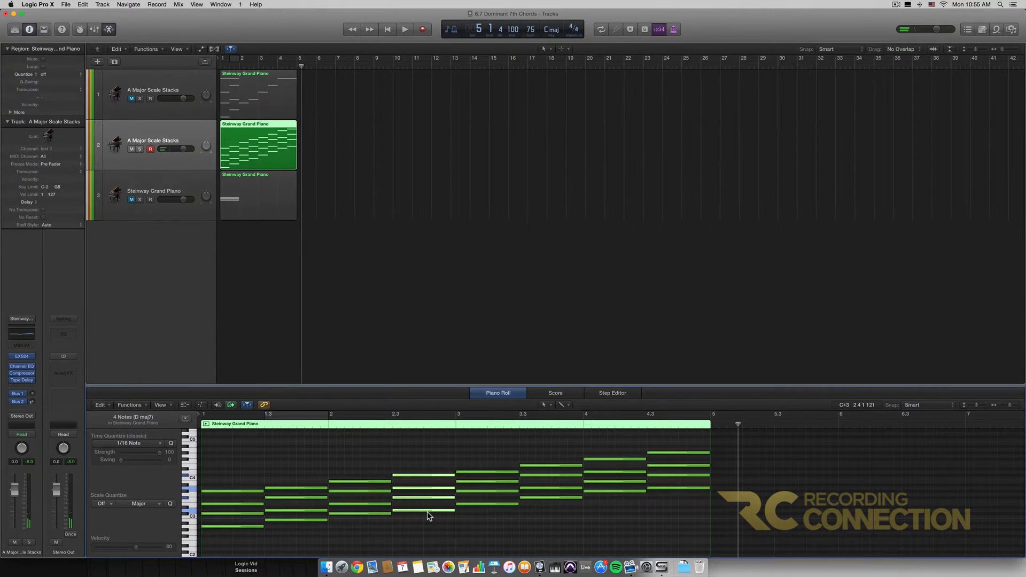
pyautogui.click(422, 476)
# Step: Examine the chord types of the fifth to eighth chords, and compare the first chord with the fifth
pyautogui.moveTo(552, 447); pyautogui.dragTo(551, 518)
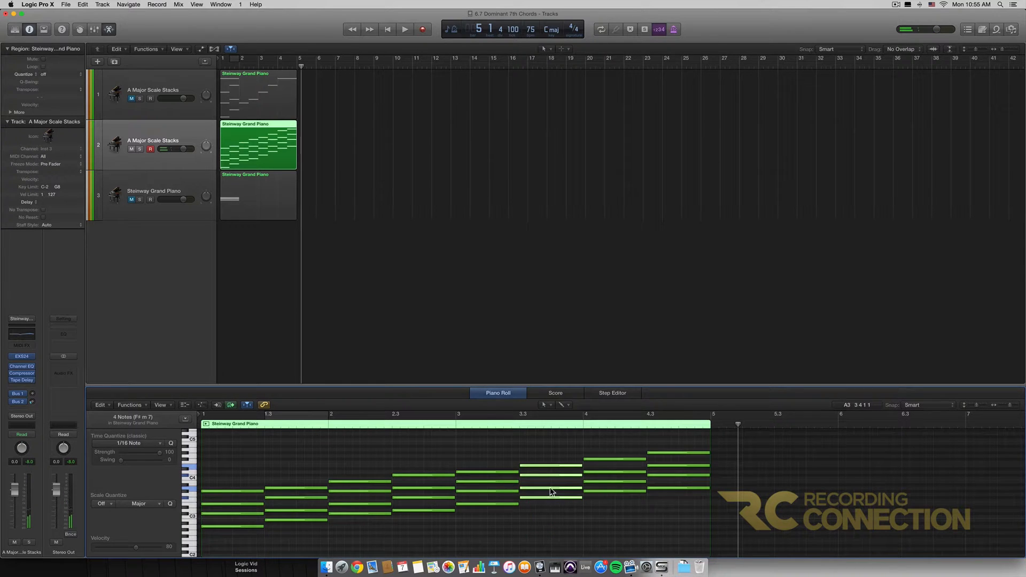
pyautogui.moveTo(616, 447); pyautogui.dragTo(619, 502)
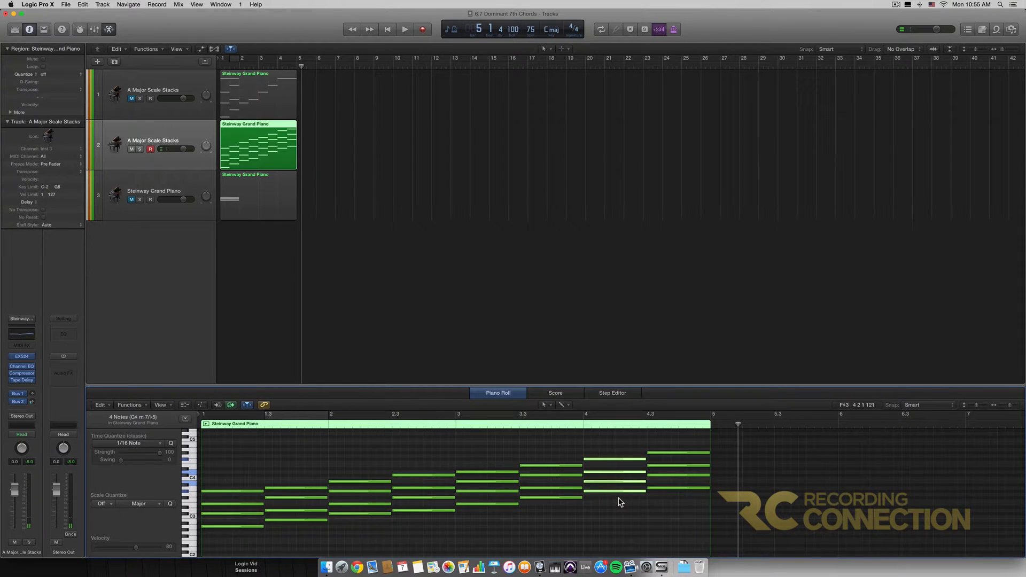
pyautogui.moveTo(487, 445); pyautogui.dragTo(488, 527)
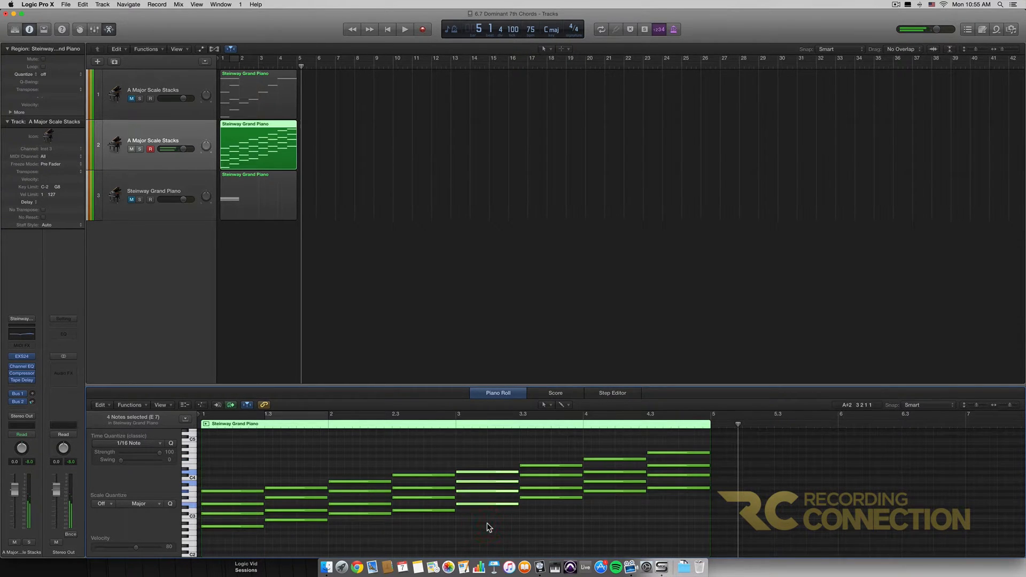
pyautogui.moveTo(629, 447); pyautogui.dragTo(615, 505)
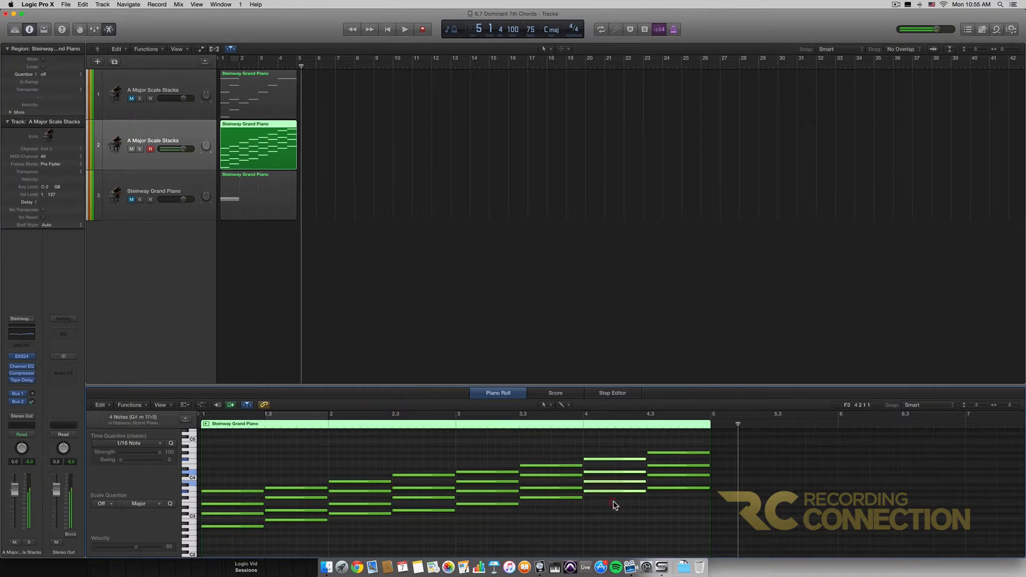
pyautogui.moveTo(683, 436); pyautogui.dragTo(678, 501)
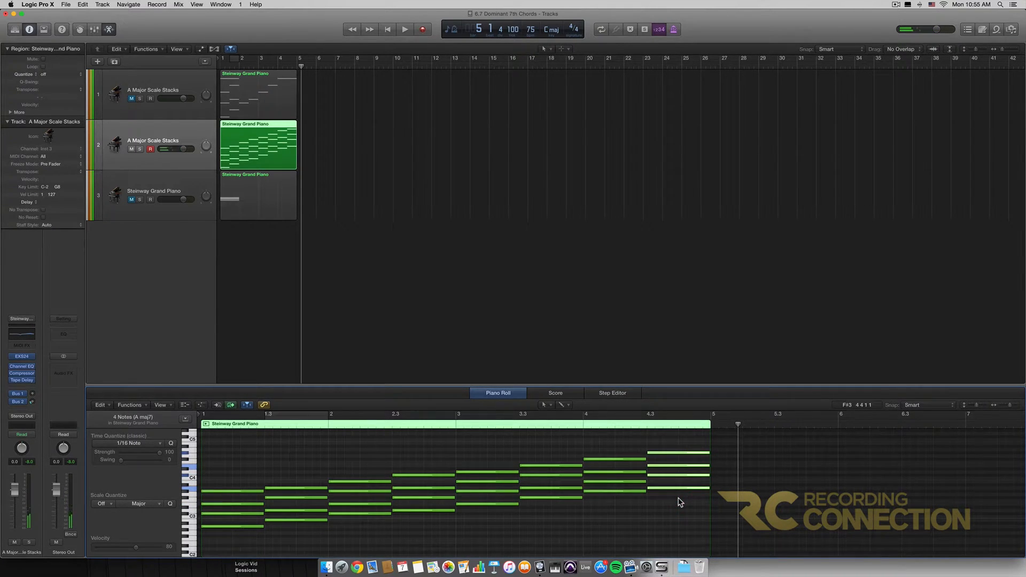
pyautogui.moveTo(248, 475); pyautogui.dragTo(241, 540)
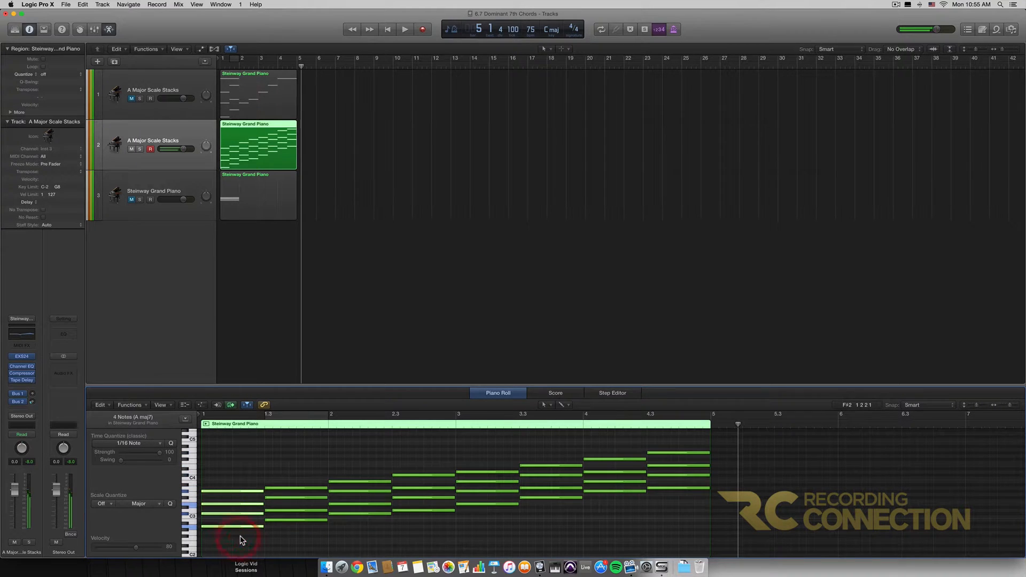
pyautogui.moveTo(489, 451); pyautogui.dragTo(490, 520)
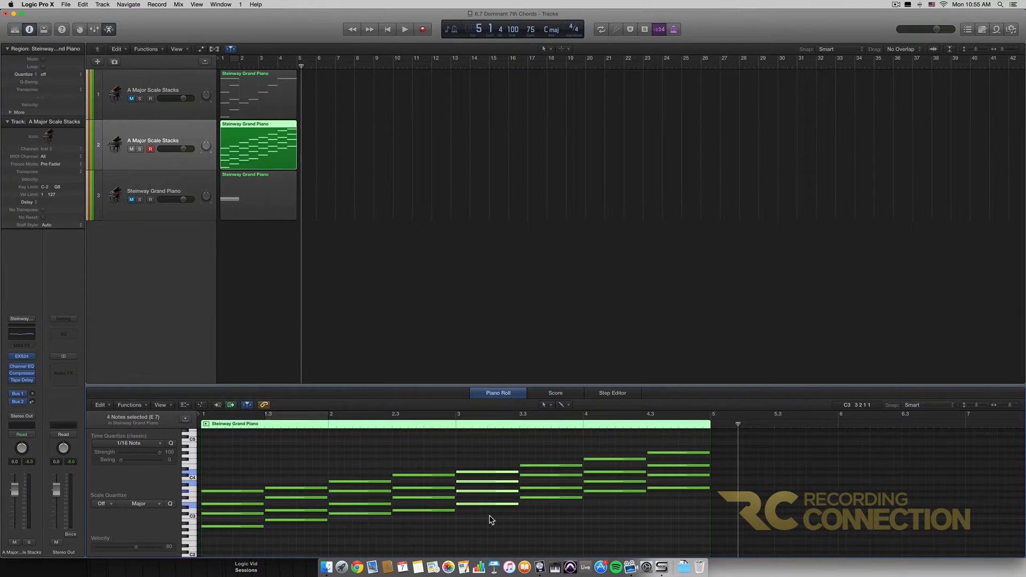
# Step: Audition the fifth chord's root together with its third, its B3 note alone, and its root together with the top note
pyautogui.click(492, 510)
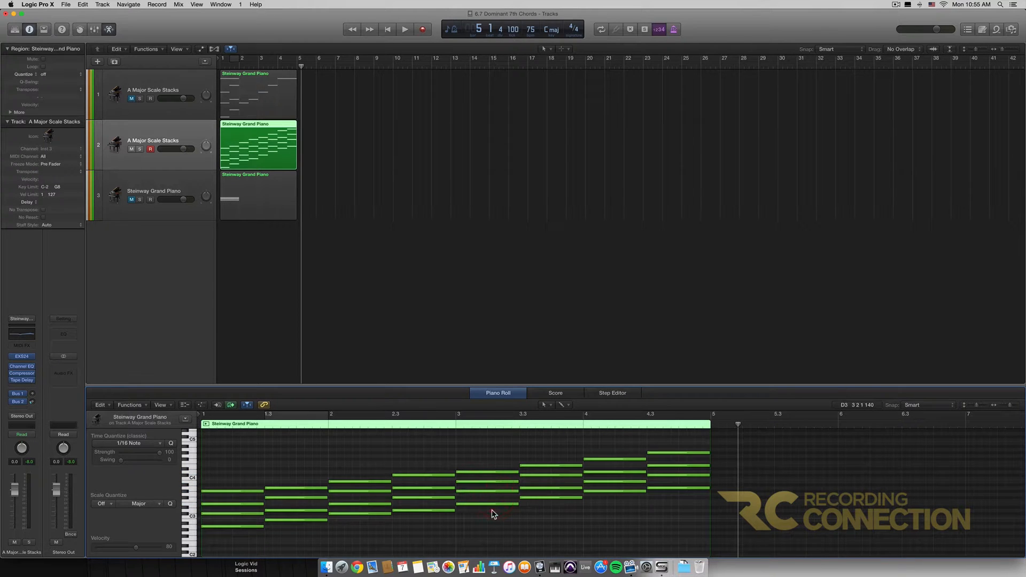
pyautogui.moveTo(492, 514); pyautogui.dragTo(489, 487)
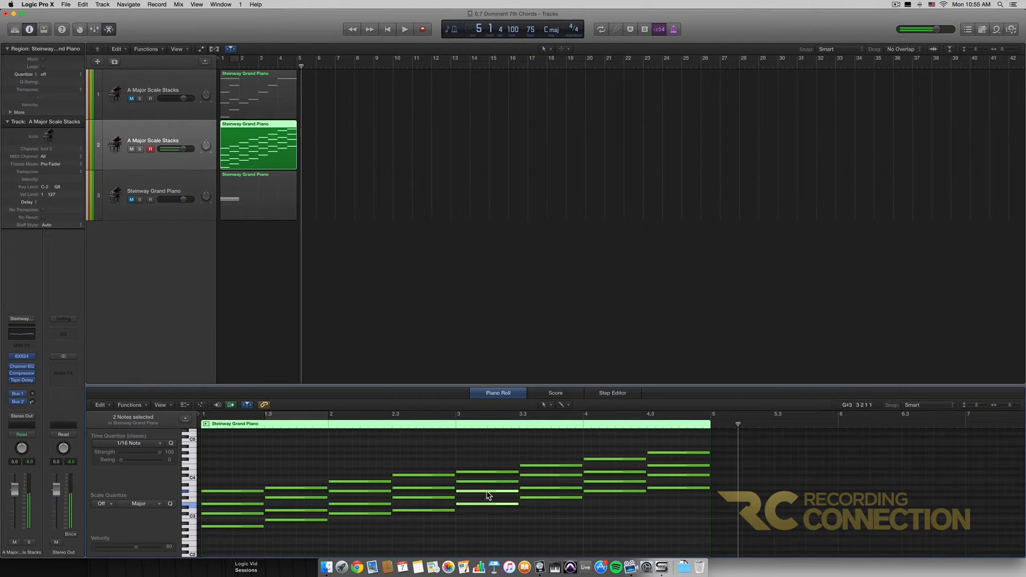
pyautogui.click(491, 461)
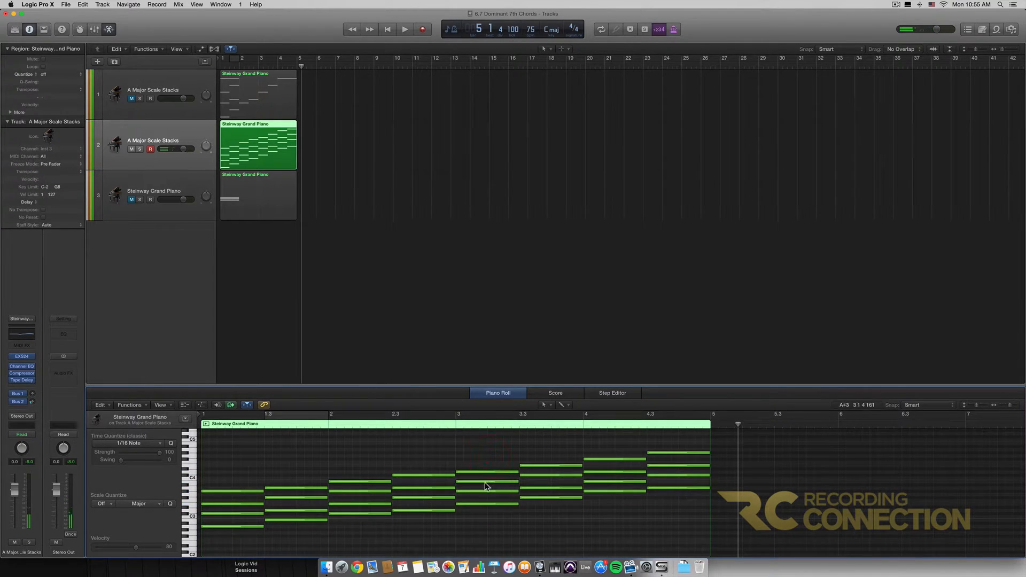
pyautogui.click(486, 483)
pyautogui.click(487, 504)
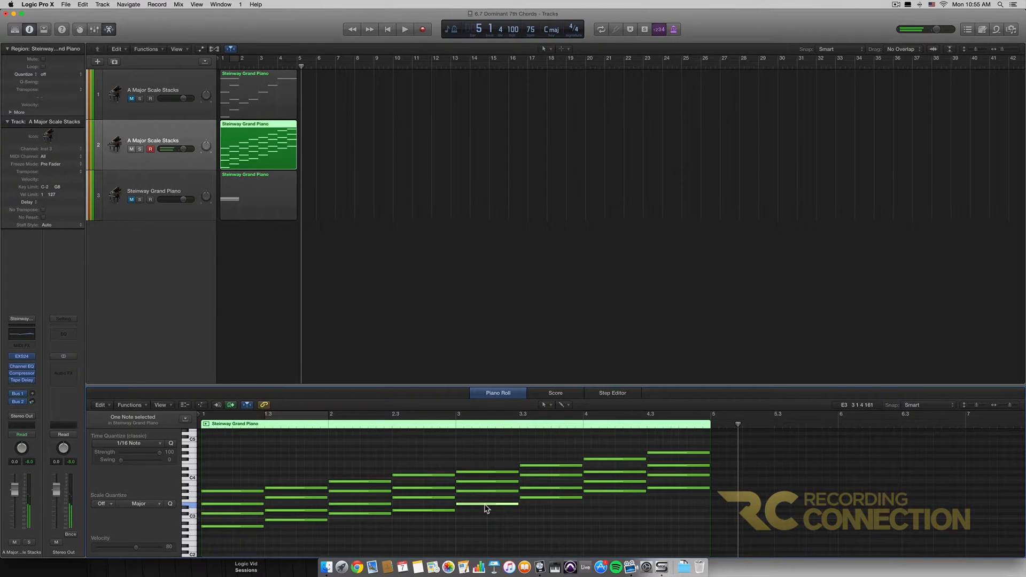
pyautogui.keyDown('shift'); pyautogui.click(484, 473); pyautogui.keyUp('shift')
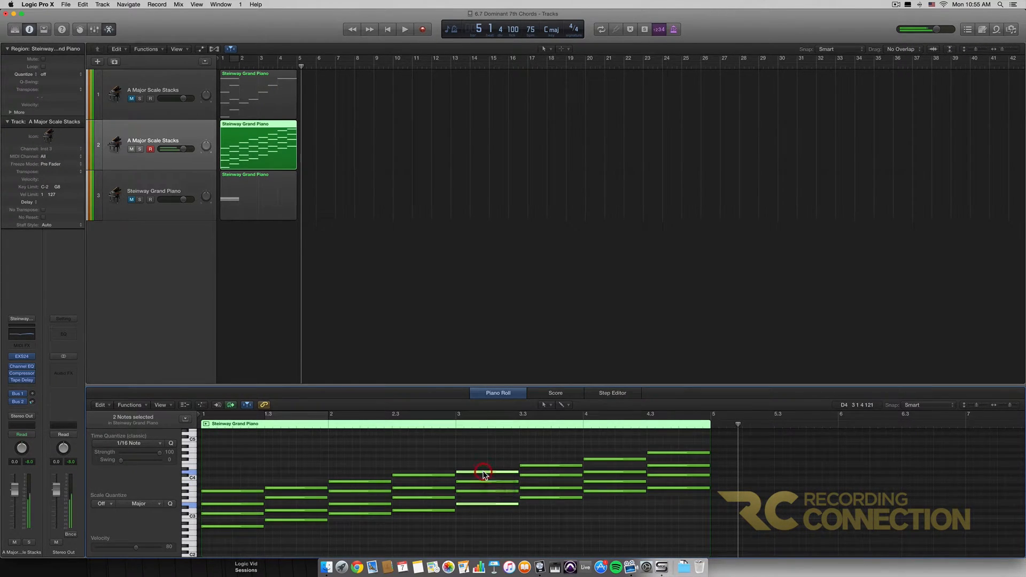
# Step: Audition the fifth chord's root, third and top notes, pair the third with the top note, and sound its B3 note
pyautogui.click(489, 504)
pyautogui.click(487, 472)
pyautogui.click(479, 491)
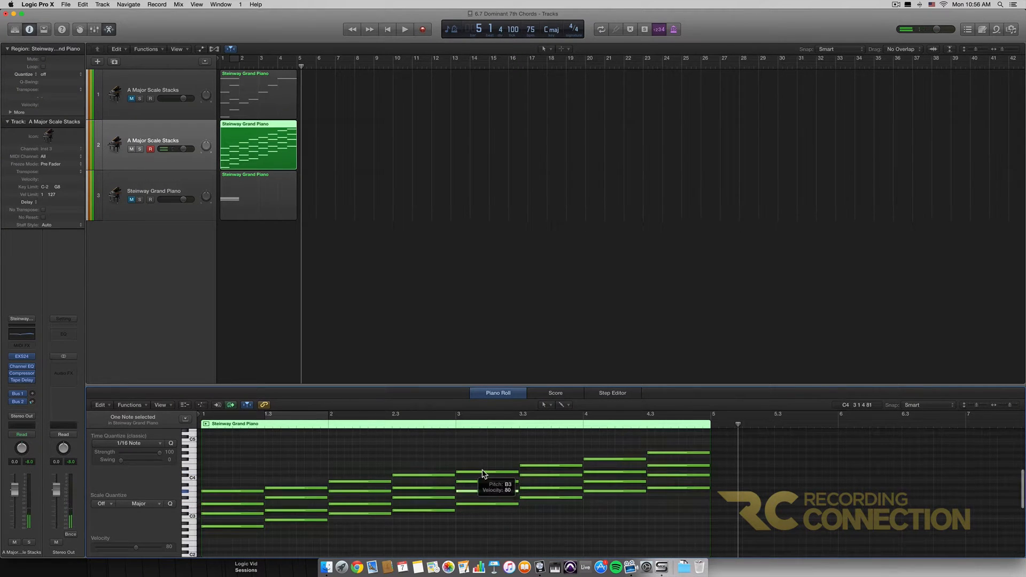
pyautogui.keyDown('shift'); pyautogui.click(482, 472); pyautogui.keyUp('shift')
pyautogui.click(493, 482)
pyautogui.rightClick(490, 505)
pyautogui.click(474, 457)
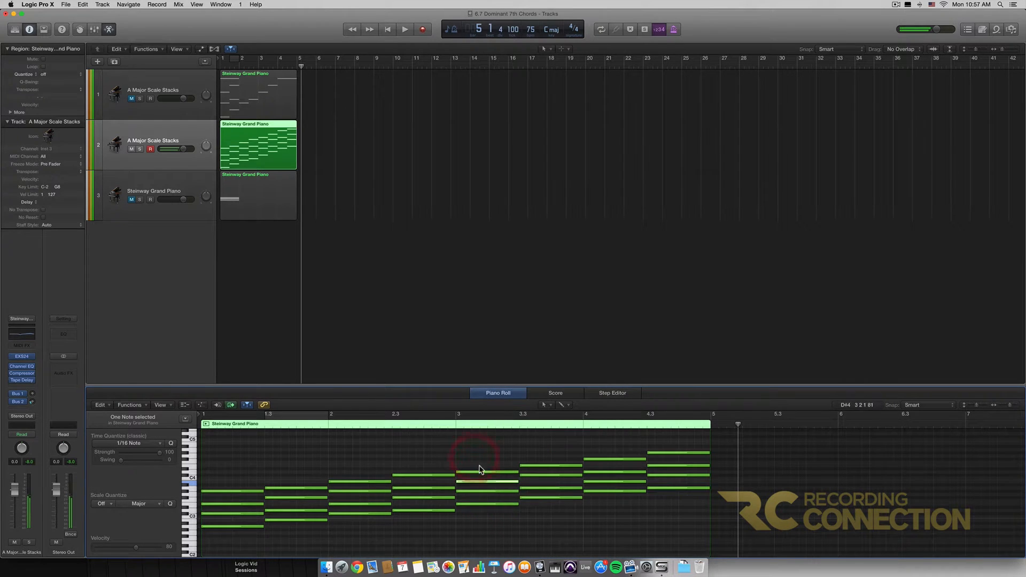
# Step: Mute the first four chords and the last three so that only the fifth chord of the region stays active
pyautogui.moveTo(231, 457); pyautogui.dragTo(429, 539)
pyautogui.click(429, 537)
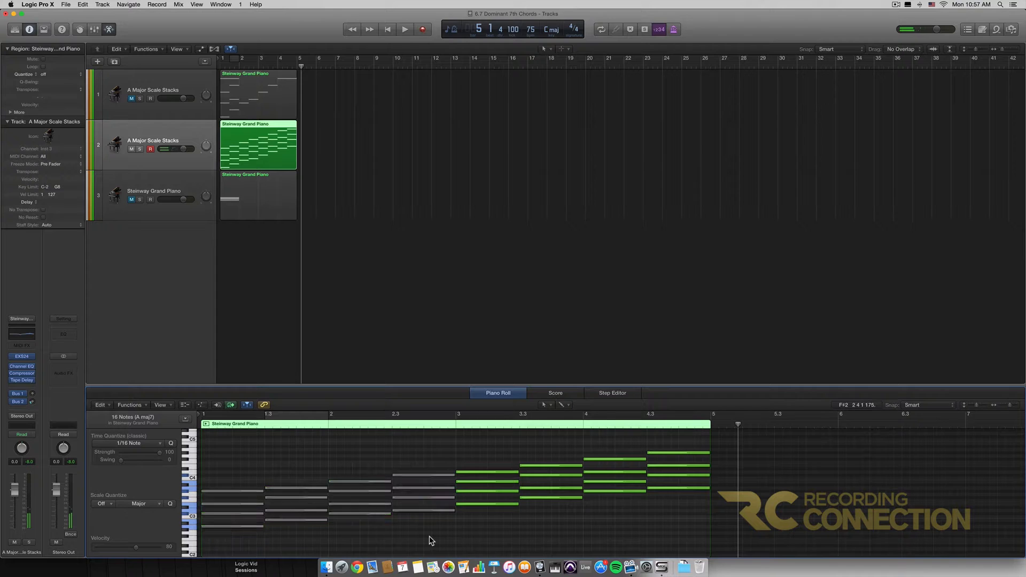
pyautogui.moveTo(527, 450); pyautogui.dragTo(694, 532)
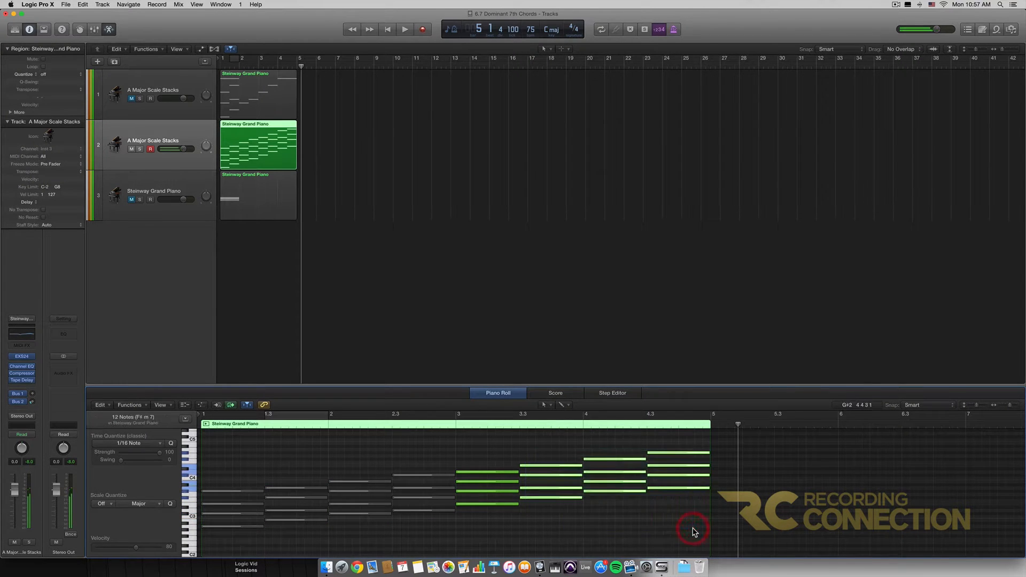
pyautogui.click(694, 531)
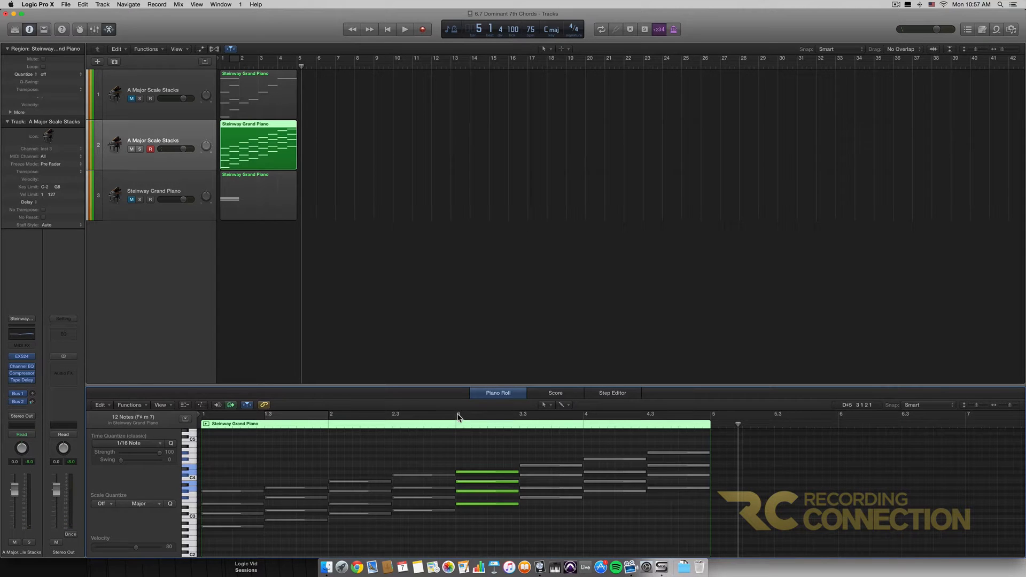
# Step: Set the cycle range over the fifth chord, starting at bar 3, and play it in a loop
pyautogui.moveTo(458, 415); pyautogui.dragTo(520, 418)
pyautogui.press('space')
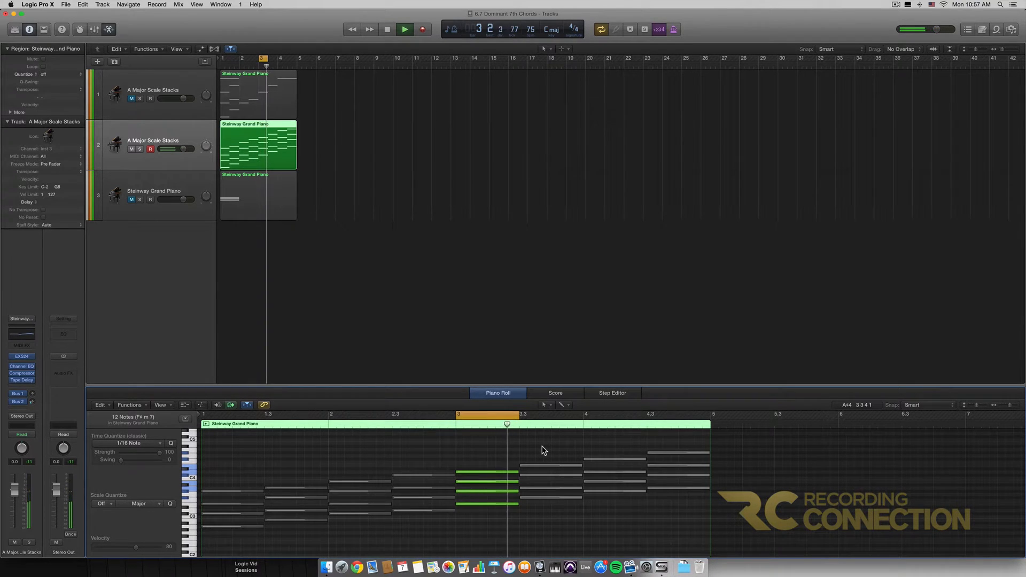
pyautogui.press('space')
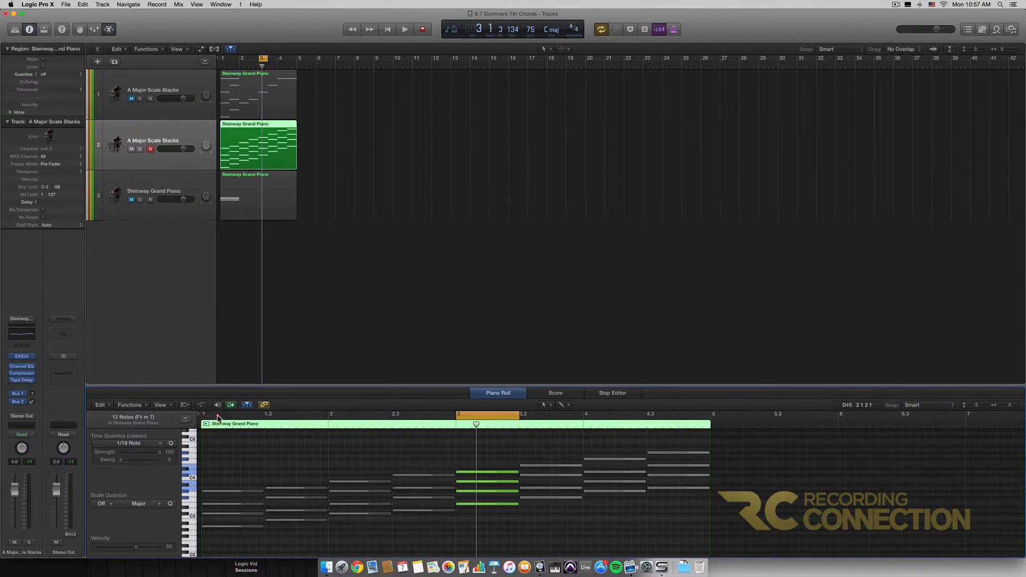
# Step: Unmute the first chord, set the cycle range over it and play it back
pyautogui.moveTo(217, 419); pyautogui.dragTo(251, 482)
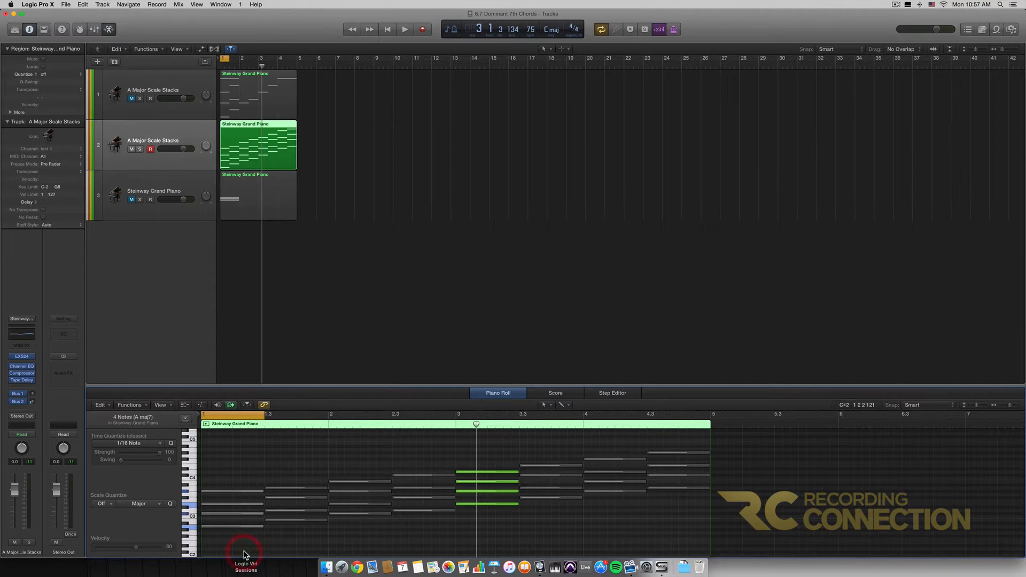
pyautogui.hotkey('ctrl', 'm')
pyautogui.press('space')
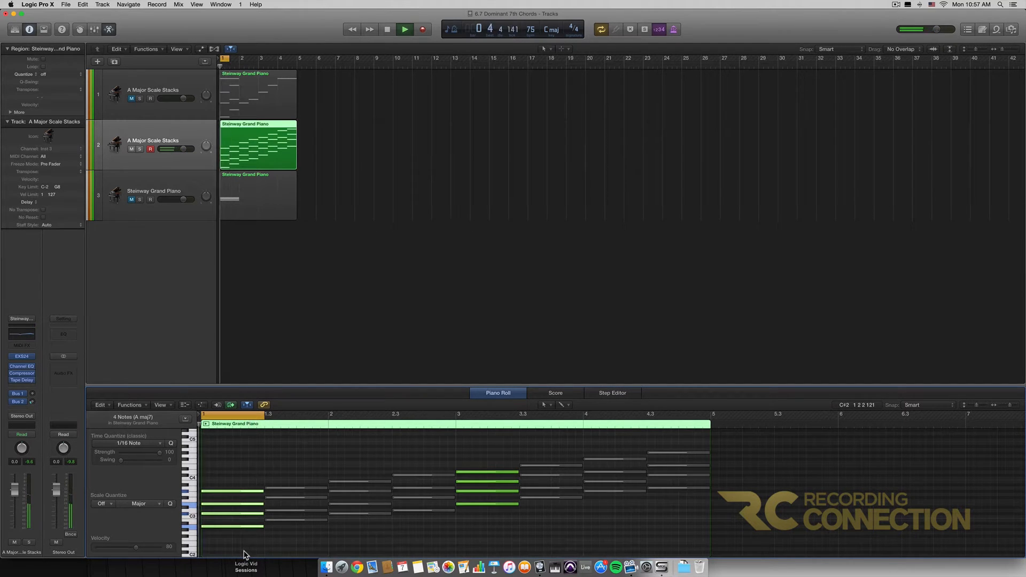
pyautogui.press('space')
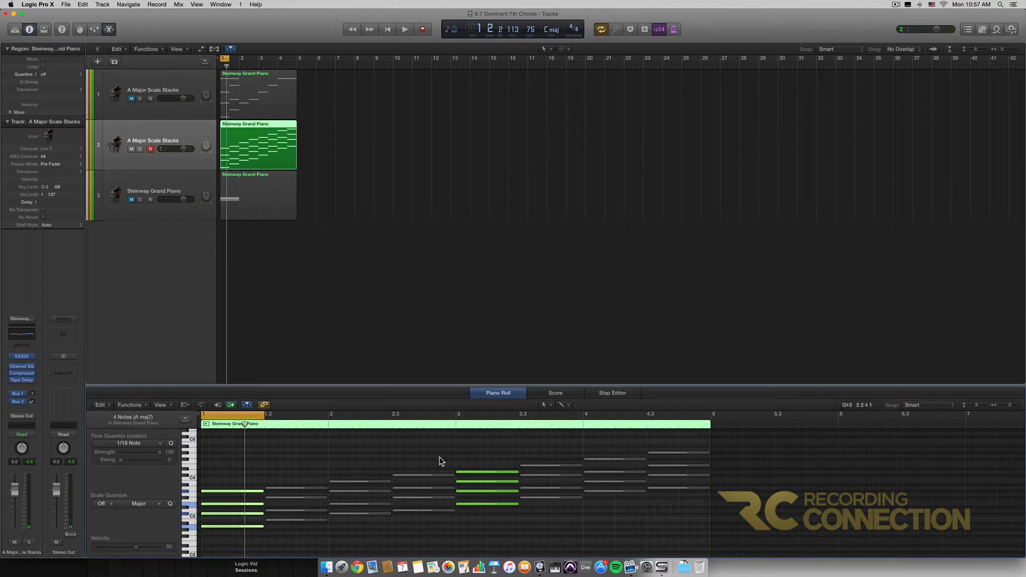
# Step: Move the cycle range back to the fifth chord and play it for comparison with the first
pyautogui.moveTo(461, 416); pyautogui.dragTo(520, 417)
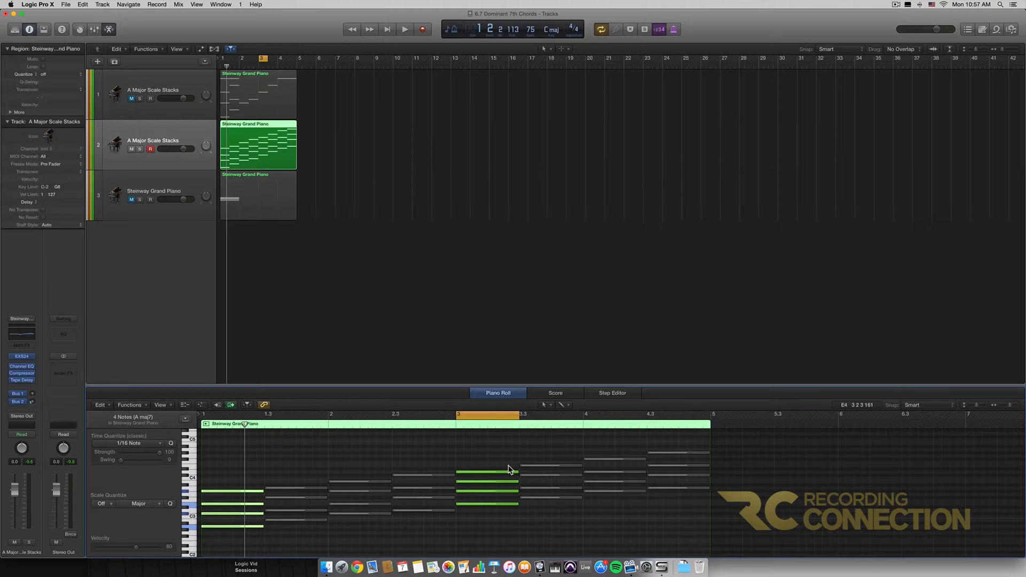
pyautogui.press('space')
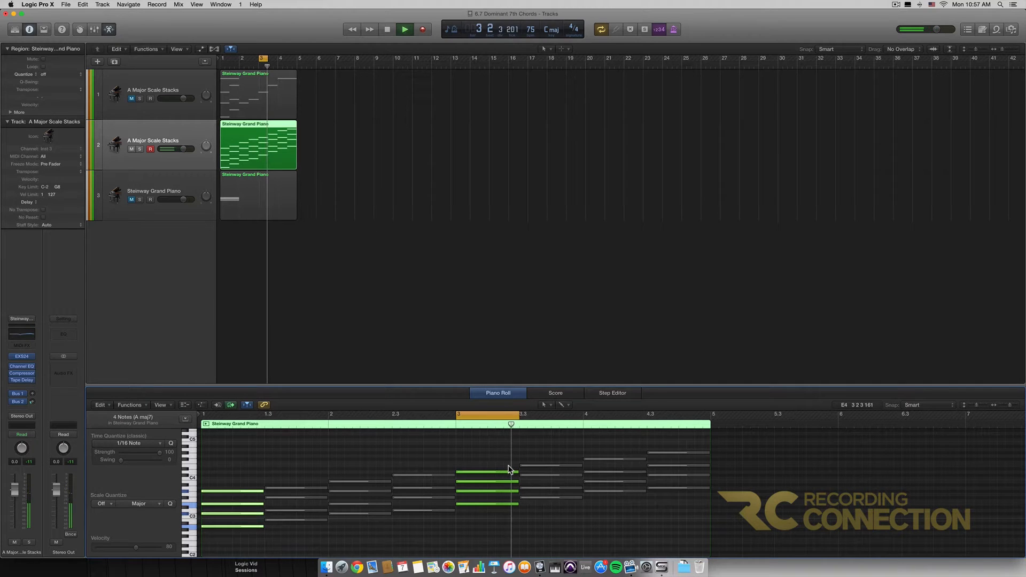
pyautogui.press('space')
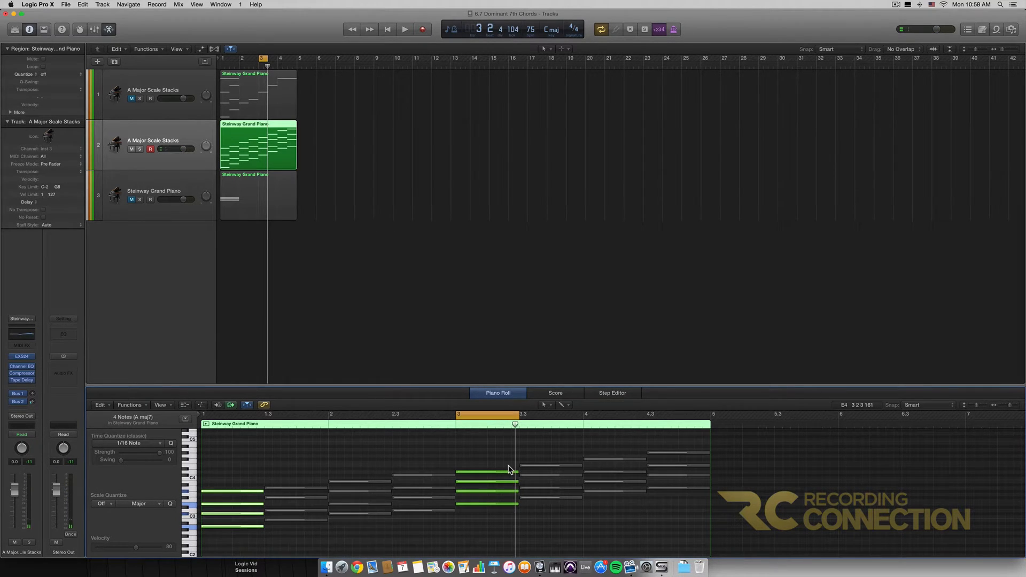
# Step: Audition the fifth chord's G#3 note alone and together with its top note D4
pyautogui.scroll(1, 509, 471)
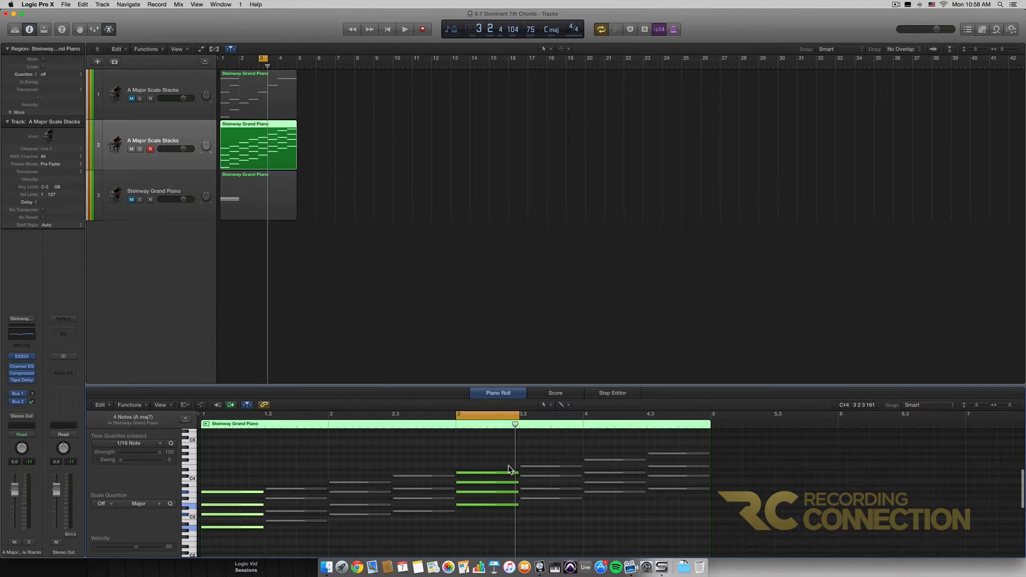
pyautogui.hscroll(1, 510, 470)
pyautogui.click(483, 492)
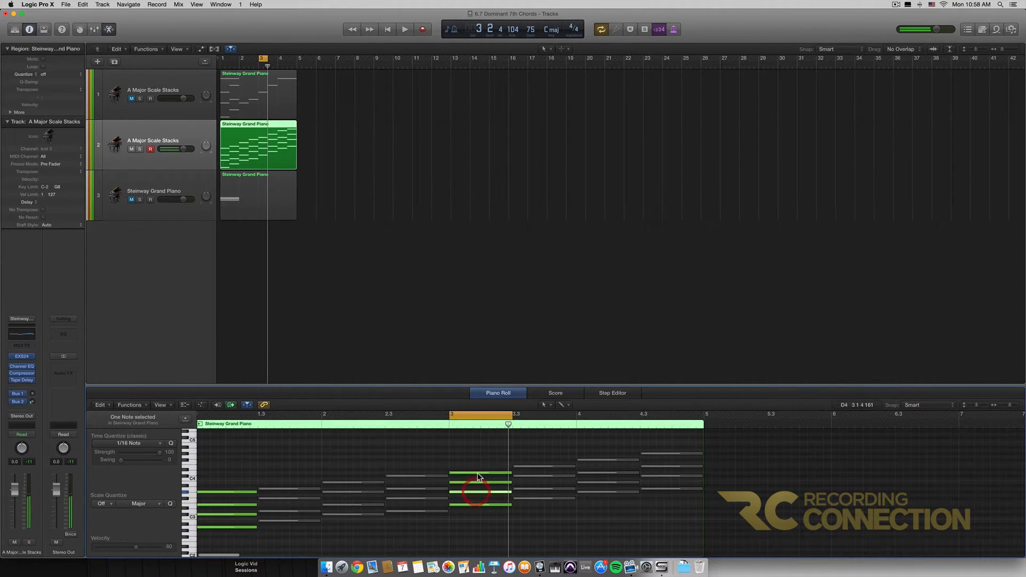
pyautogui.rightClick(479, 477)
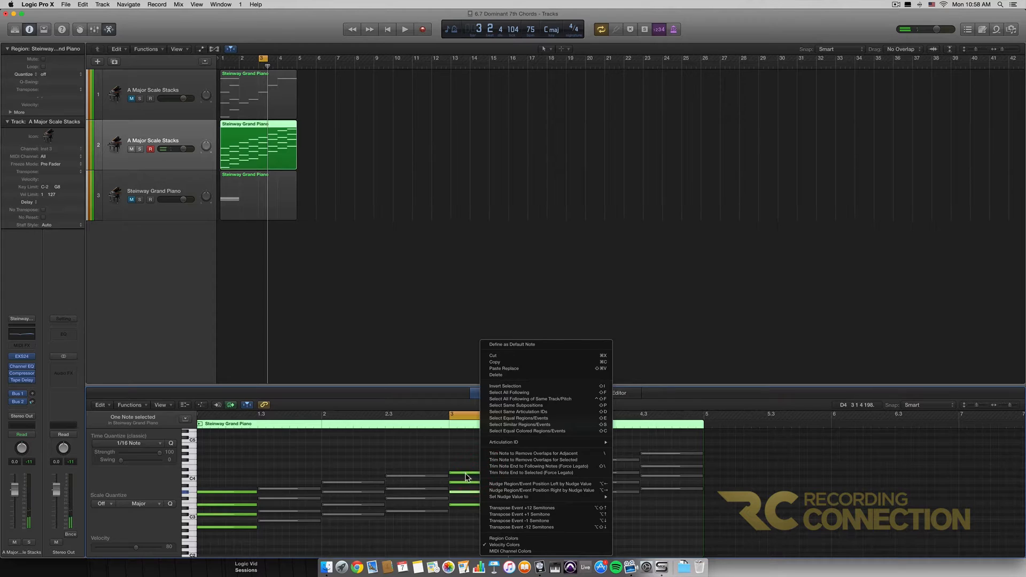
pyautogui.click(468, 473)
pyautogui.keyDown('shift'); pyautogui.click(478, 473); pyautogui.keyUp('shift')
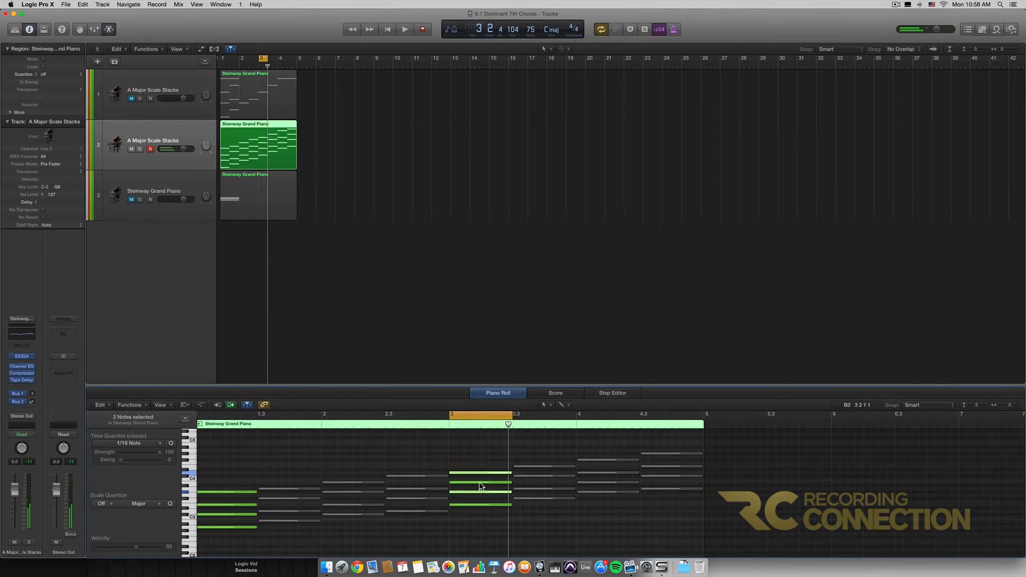
# Step: Mute the fifth chord's E3 and B3 notes and loop the remaining G#3 and D4 pair
pyautogui.click(481, 483)
pyautogui.keyDown('shift'); pyautogui.click(480, 505); pyautogui.keyUp('shift')
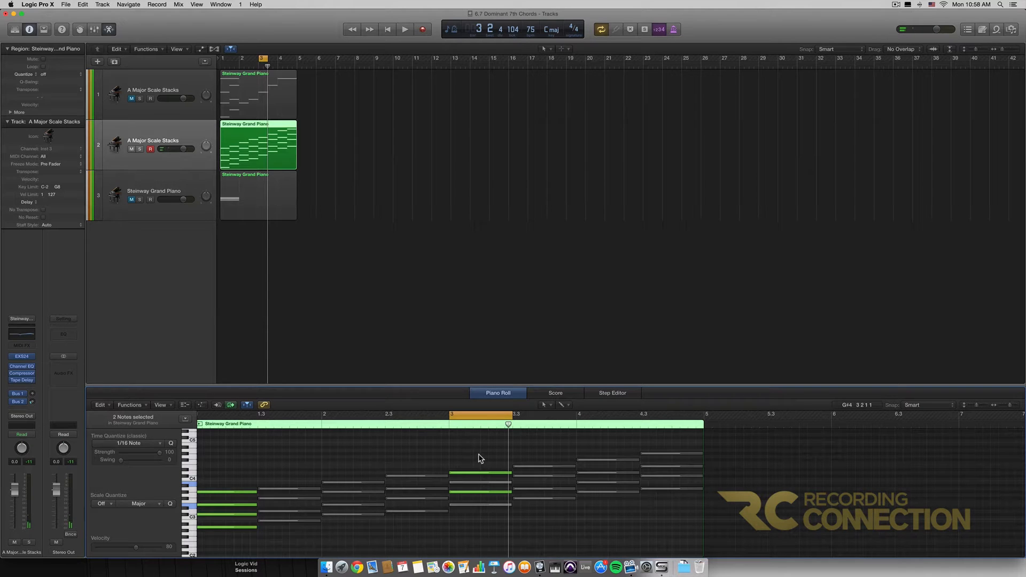
pyautogui.click(481, 492)
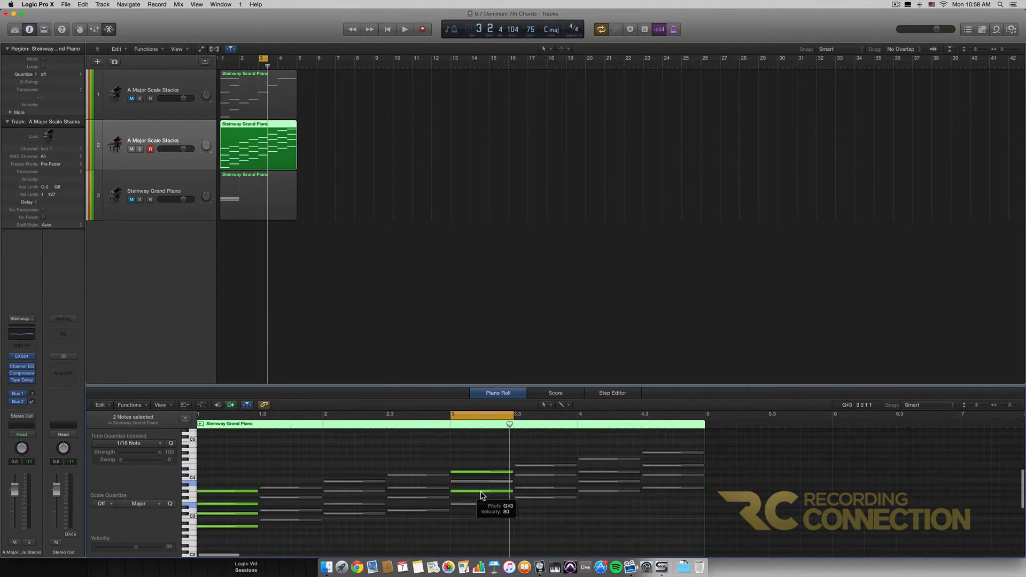
pyautogui.click(478, 505)
pyautogui.keyDown('shift'); pyautogui.click(479, 482); pyautogui.keyUp('shift')
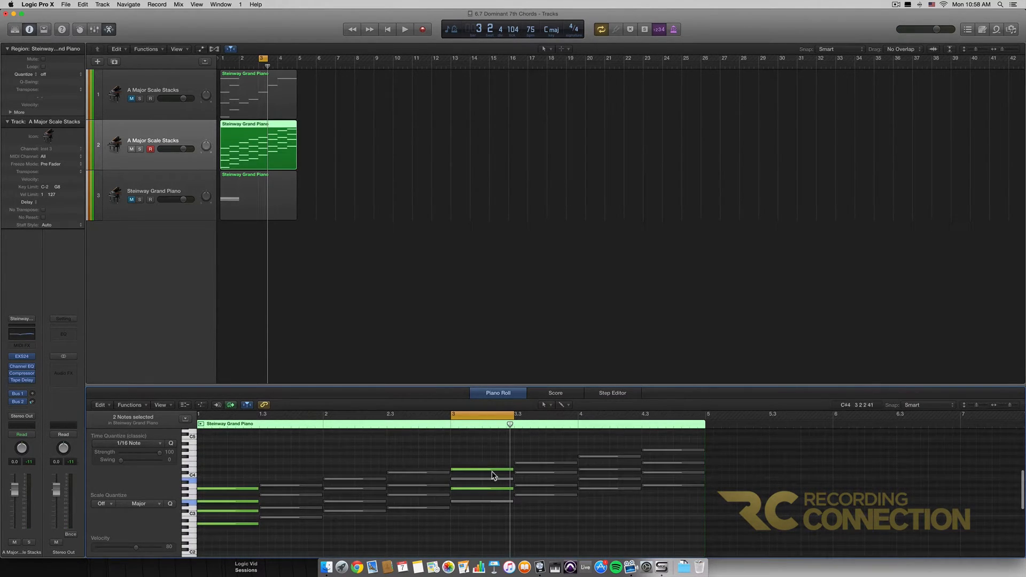
pyautogui.press('space')
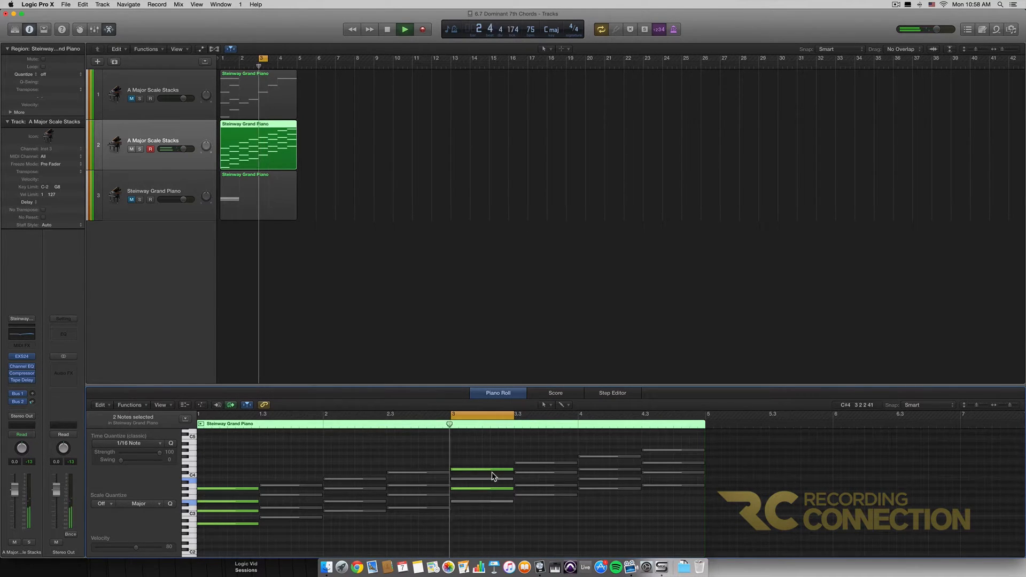
pyautogui.press('space')
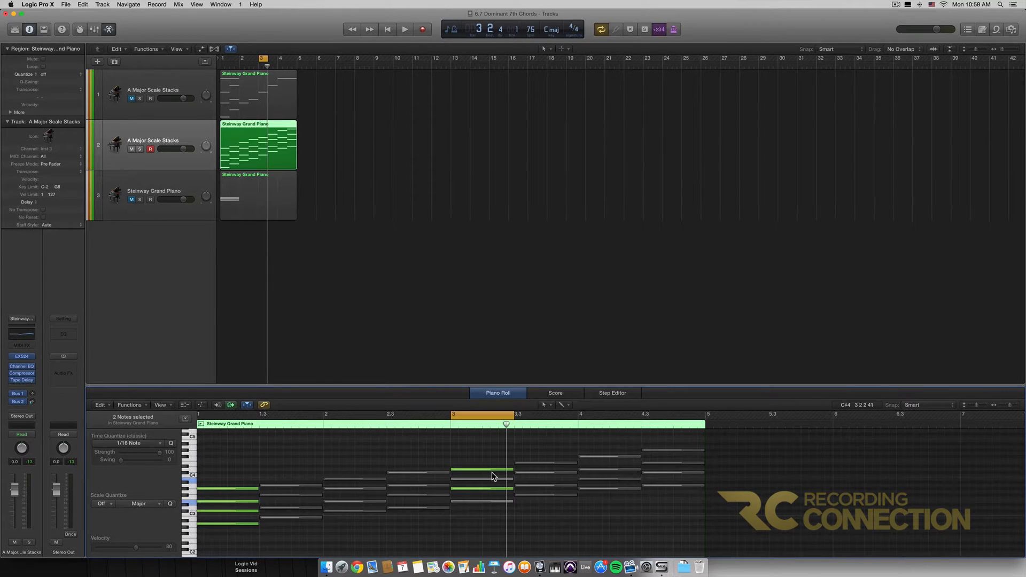
# Step: Switch to the third track, Steinway Grand Piano, unmute it, and mute the second A Major Scale Stacks track
pyautogui.click(155, 190)
pyautogui.click(138, 140)
pyautogui.click(140, 178)
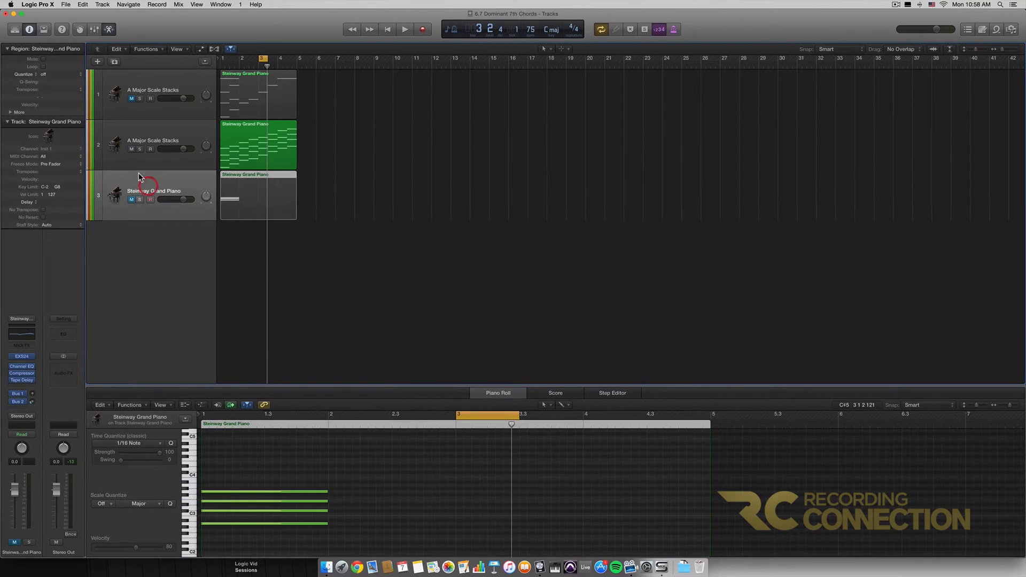
pyautogui.click(132, 149)
pyautogui.click(132, 200)
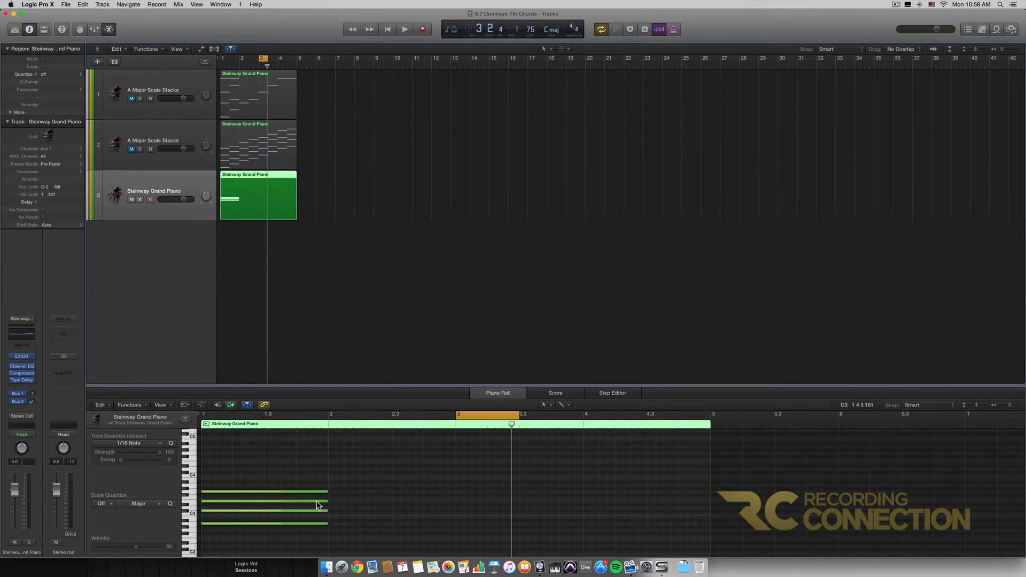
# Step: Turn off the cycle range and return the playhead to the start of bar 1
pyautogui.hscroll(1, 292, 481)
pyautogui.moveTo(292, 475); pyautogui.dragTo(292, 488)
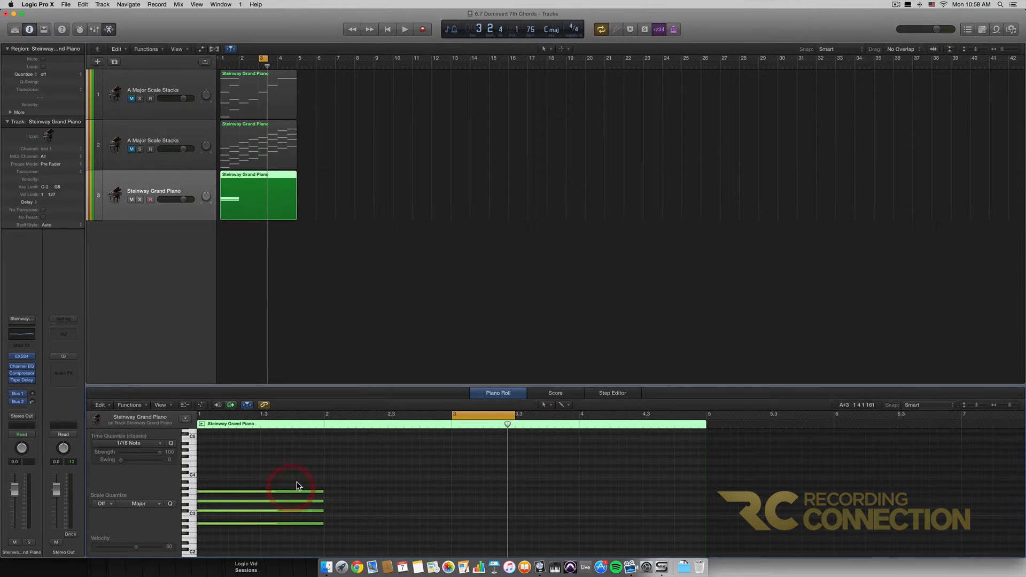
pyautogui.click(479, 415)
pyautogui.press('Return')
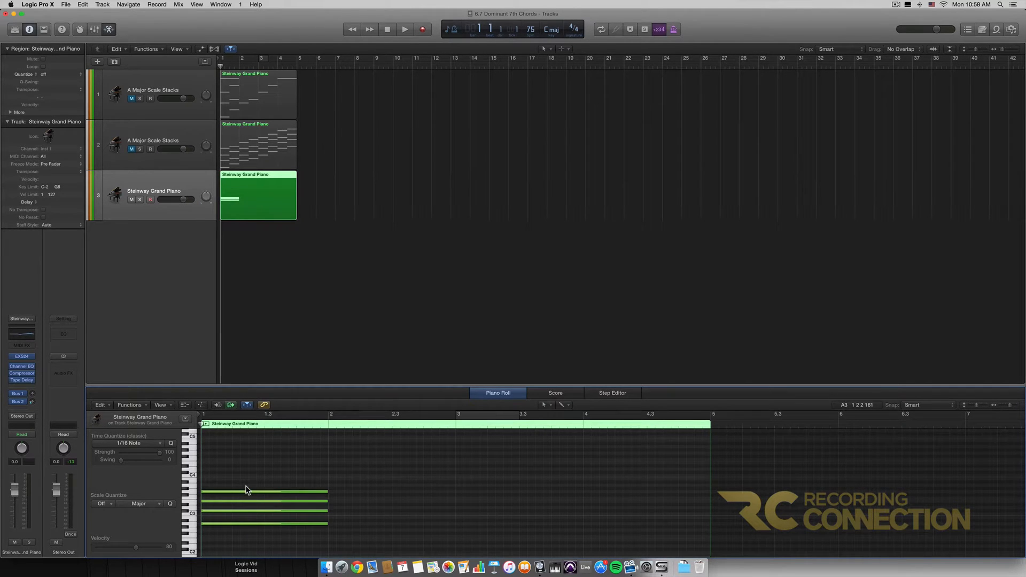
# Step: Transpose the whole four-note chord in bar 1 up to E7, and audition its notes cumulatively from root to top
pyautogui.moveTo(242, 543); pyautogui.dragTo(249, 468)
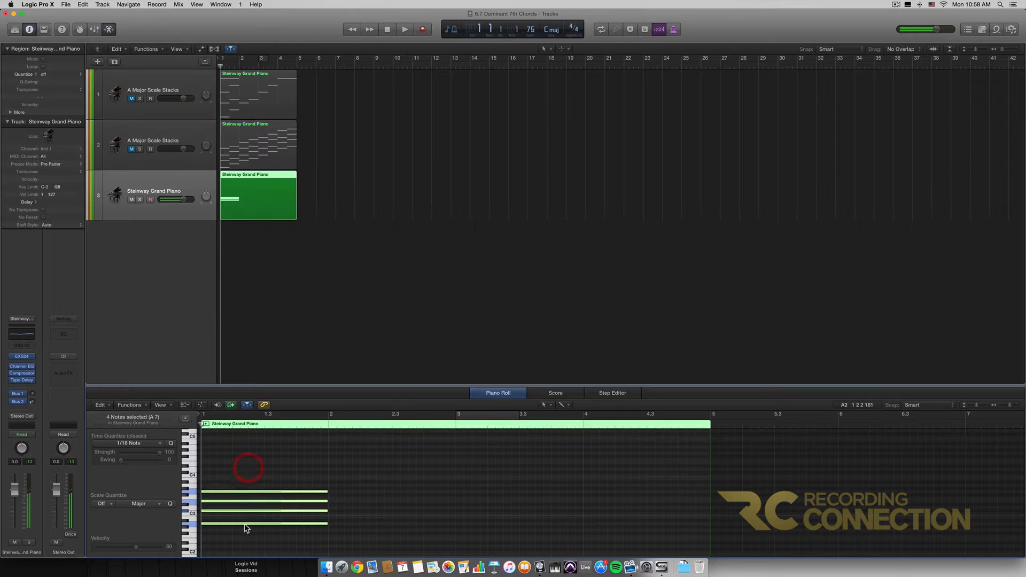
pyautogui.moveTo(246, 528); pyautogui.dragTo(235, 504)
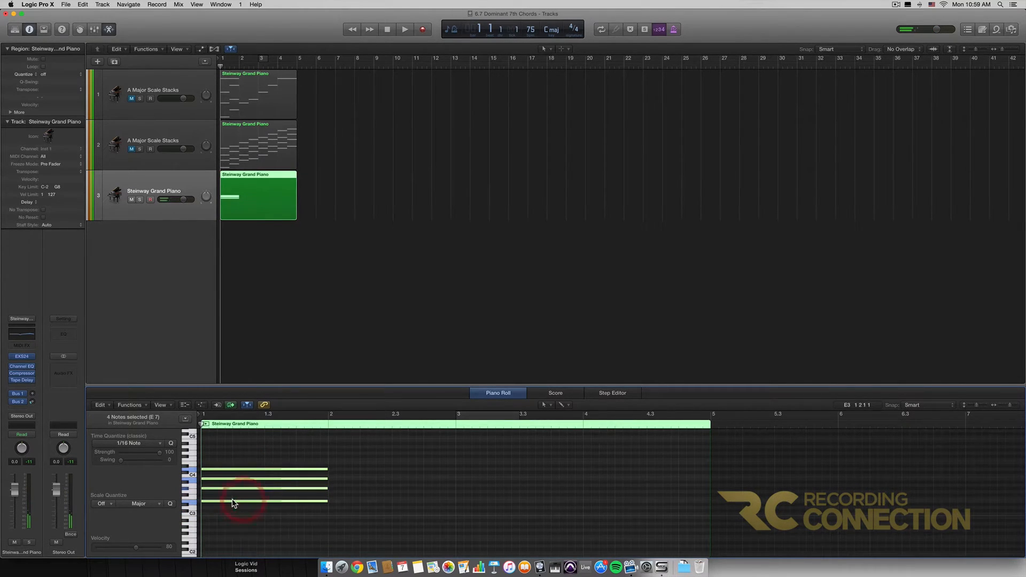
pyautogui.click(234, 503)
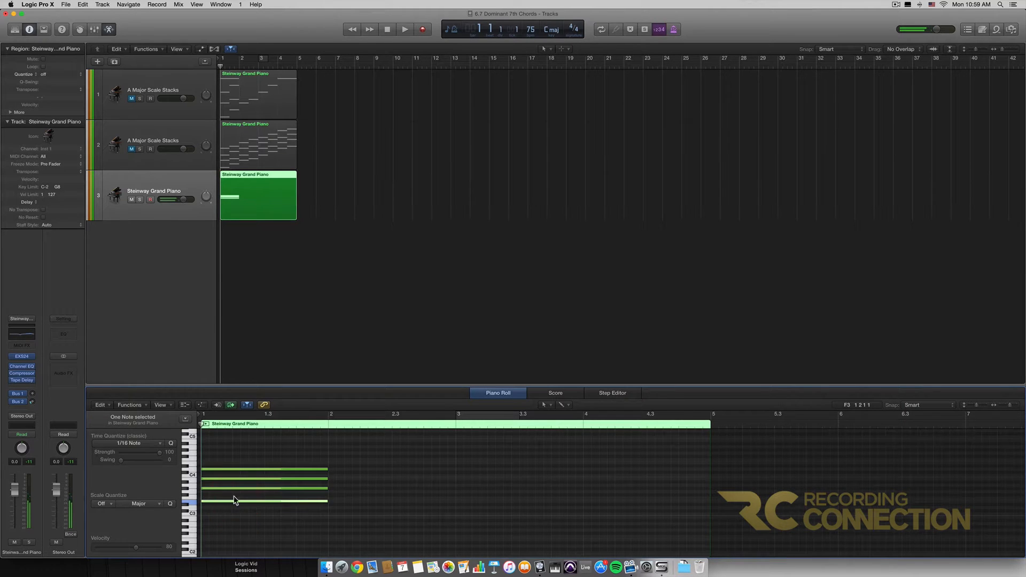
pyautogui.keyDown('shift'); pyautogui.click(234, 488); pyautogui.keyUp('shift')
pyautogui.keyDown('shift'); pyautogui.click(245, 479); pyautogui.keyUp('shift')
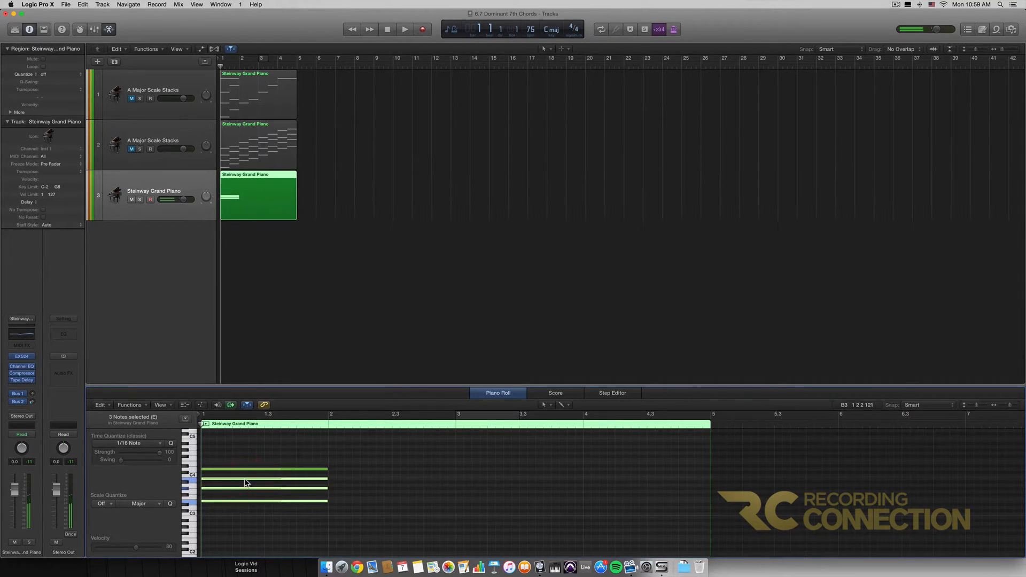
pyautogui.keyDown('shift'); pyautogui.click(250, 469); pyautogui.keyUp('shift')
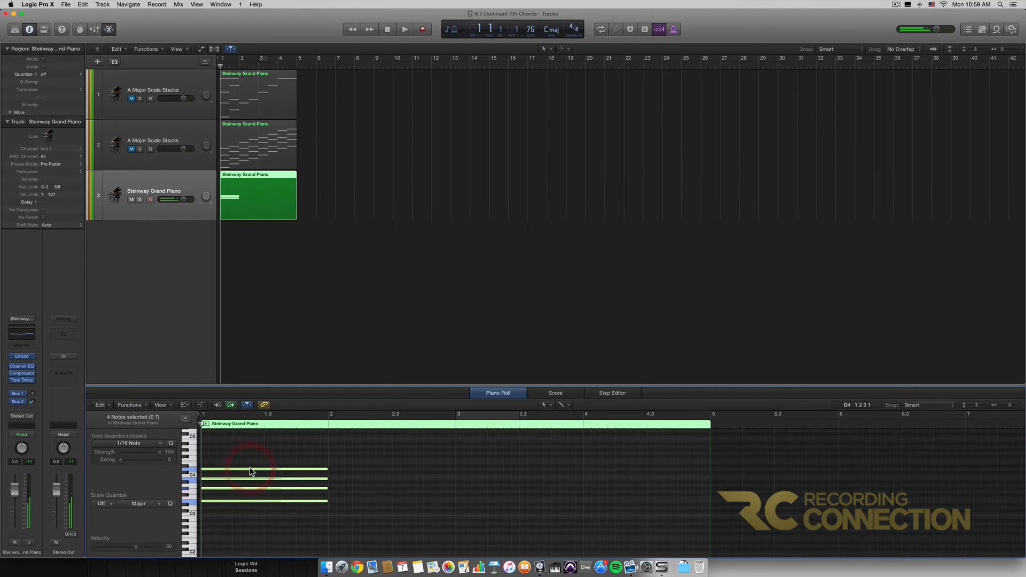
# Step: Mute the E3 and B3 notes of the bar 1 chord and play back the remaining two notes
pyautogui.click(252, 502)
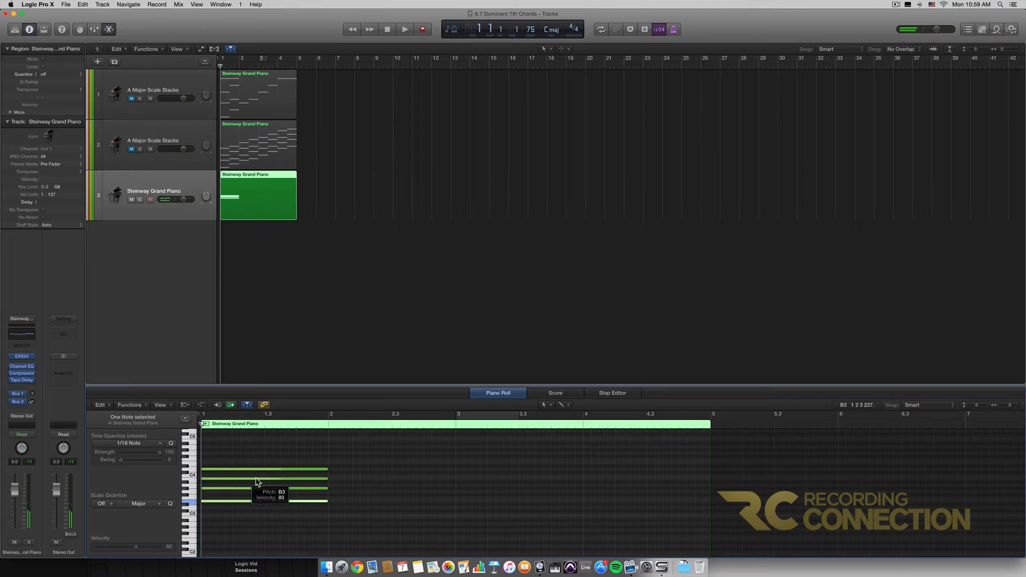
pyautogui.keyDown('shift'); pyautogui.click(257, 479); pyautogui.keyUp('shift')
pyautogui.hotkey('ctrl', 'm')
pyautogui.press('space')
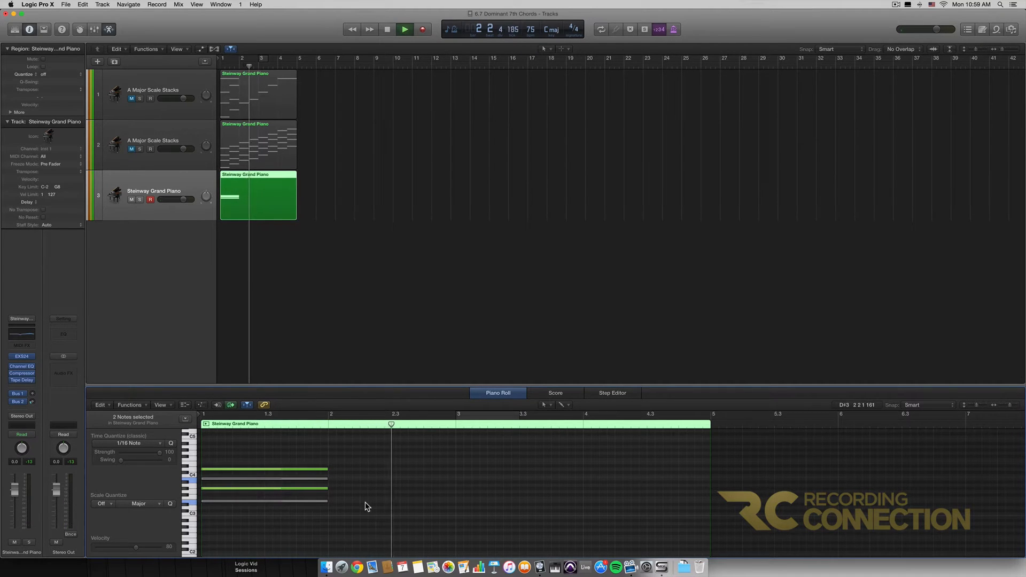
pyautogui.press('space')
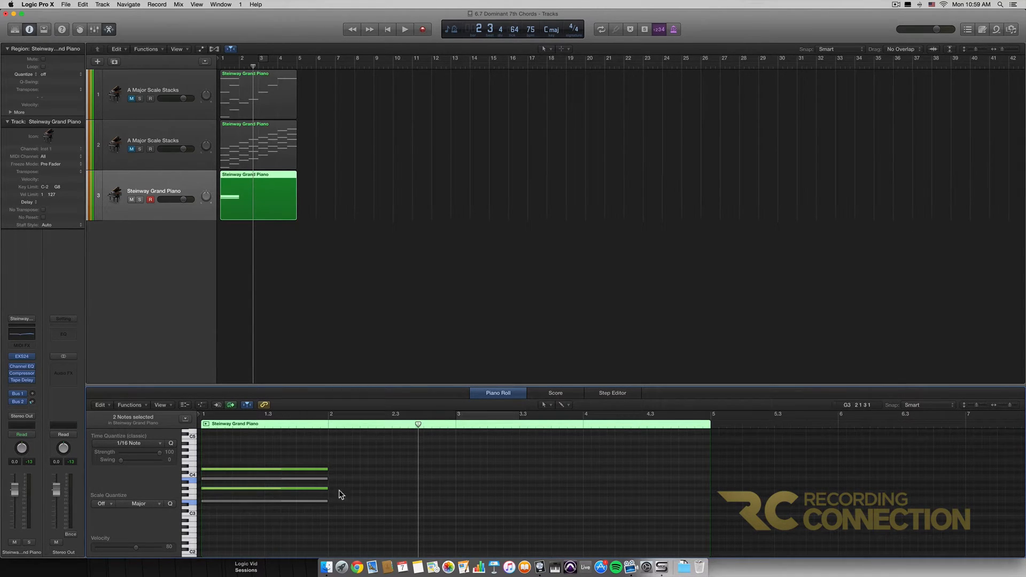
# Step: Copy the G#3 note to bar 2 as A3, and audition G#3, the new A3 and the D4 in turn
pyautogui.moveTo(272, 491)
pyautogui.moveTo(270, 492); pyautogui.dragTo(394, 488)
pyautogui.click(293, 489)
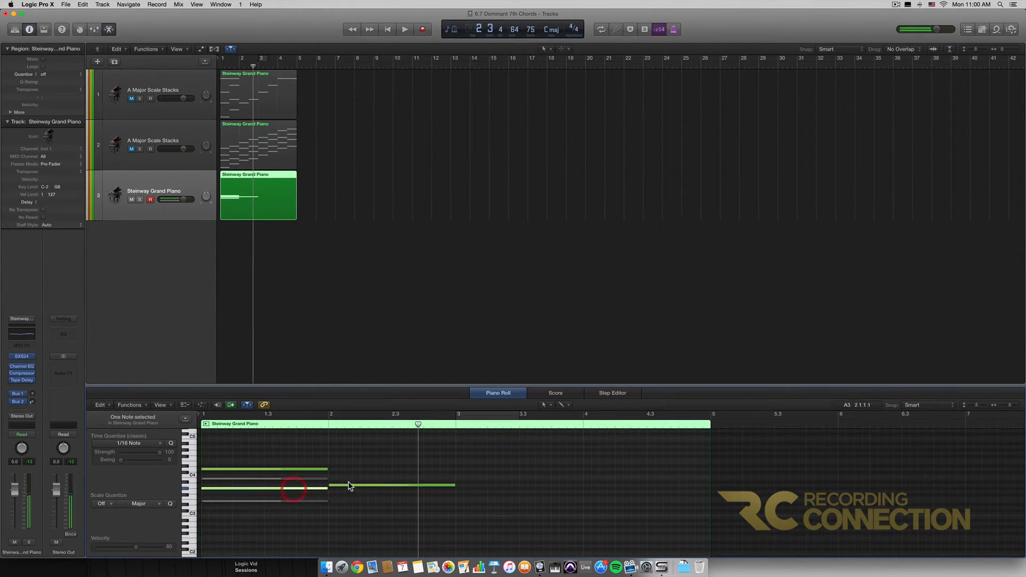
pyautogui.click(348, 486)
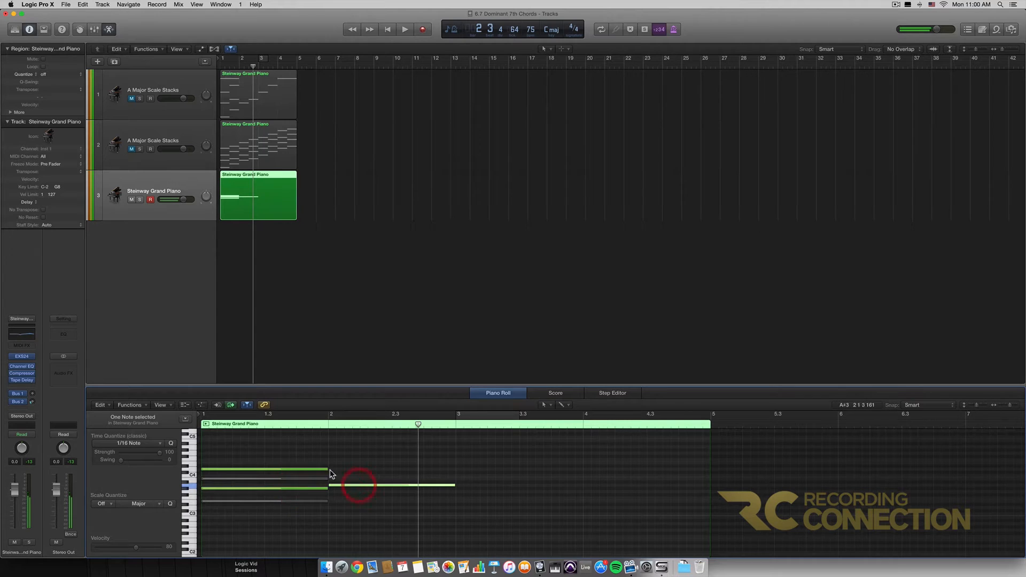
pyautogui.click(285, 470)
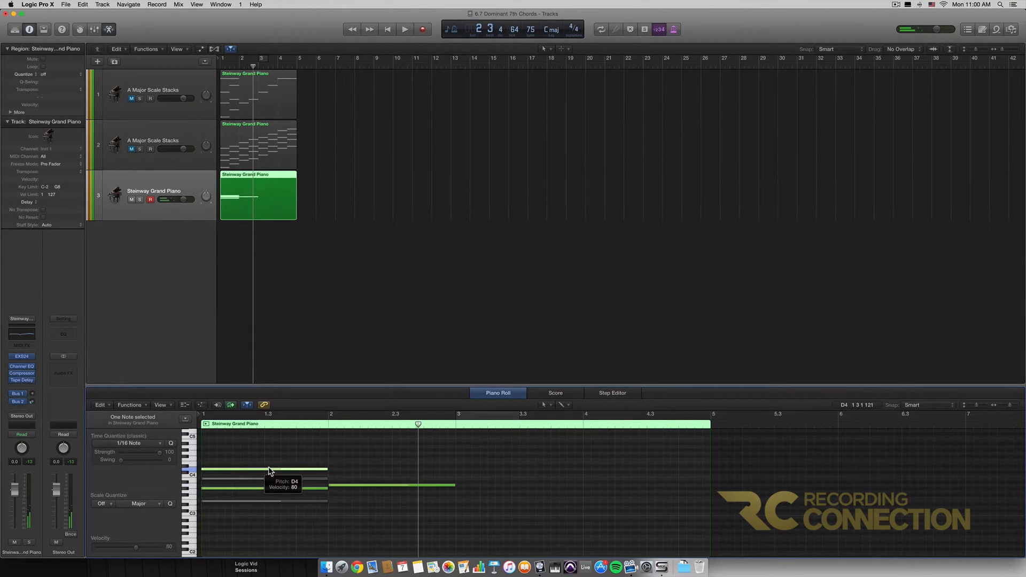
# Step: Copy the D4 note from bar 1 to bar 2 as C#4 and play both bars from the beginning
pyautogui.moveTo(269, 470); pyautogui.dragTo(398, 473)
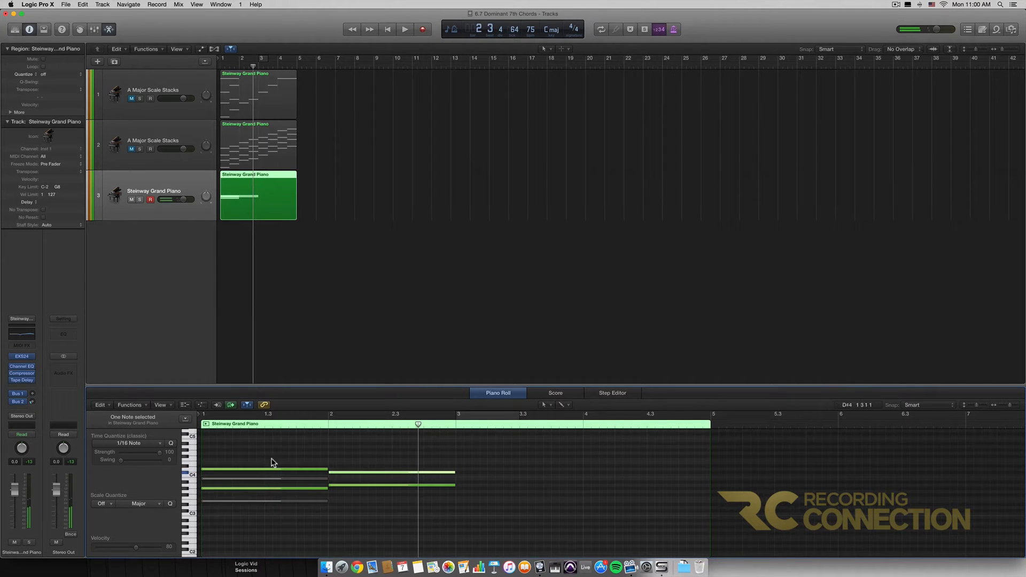
pyautogui.press('Return')
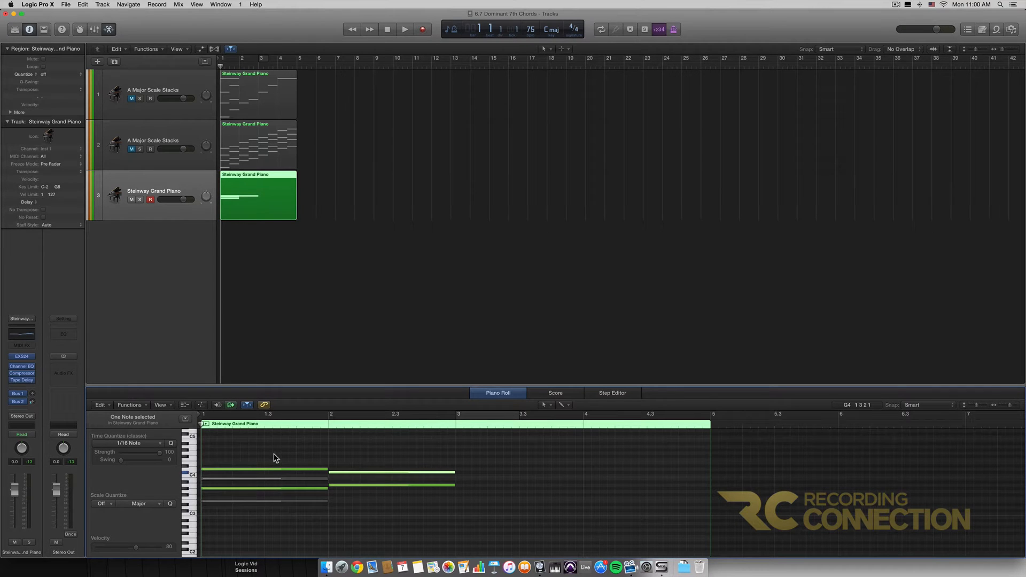
pyautogui.press('space')
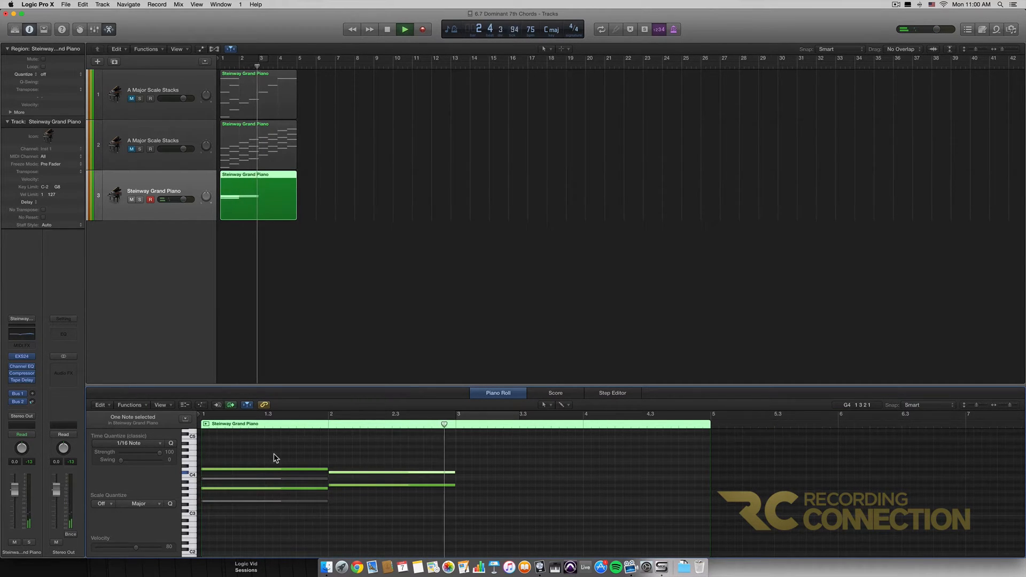
pyautogui.press('space')
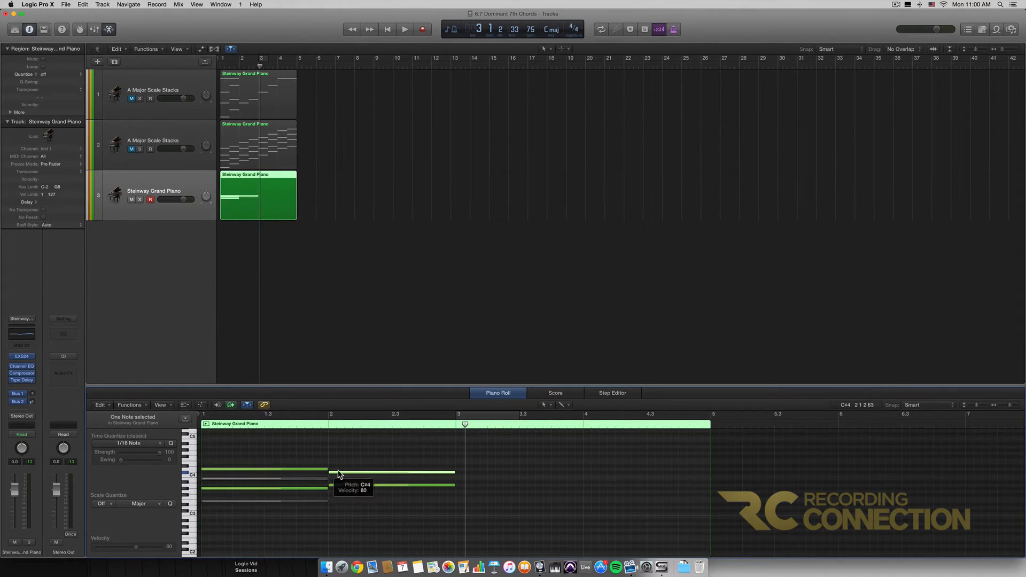
# Step: Try resolving outward by moving the bar 2 notes to D#4 and G3, and play both bars from the beginning
pyautogui.moveTo(340, 477); pyautogui.dragTo(359, 492)
pyautogui.click(299, 488)
pyautogui.press('Return')
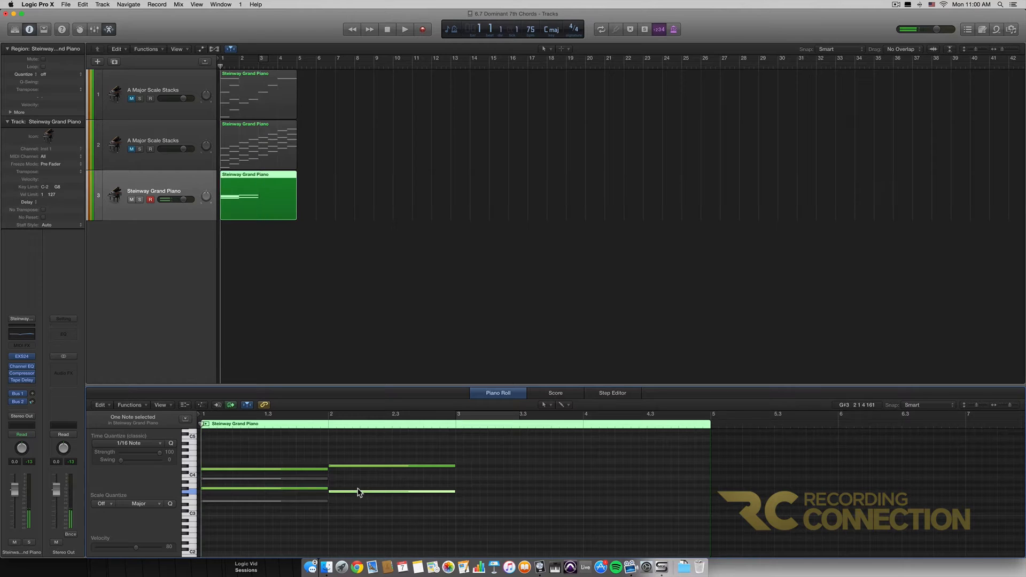
pyautogui.press('space')
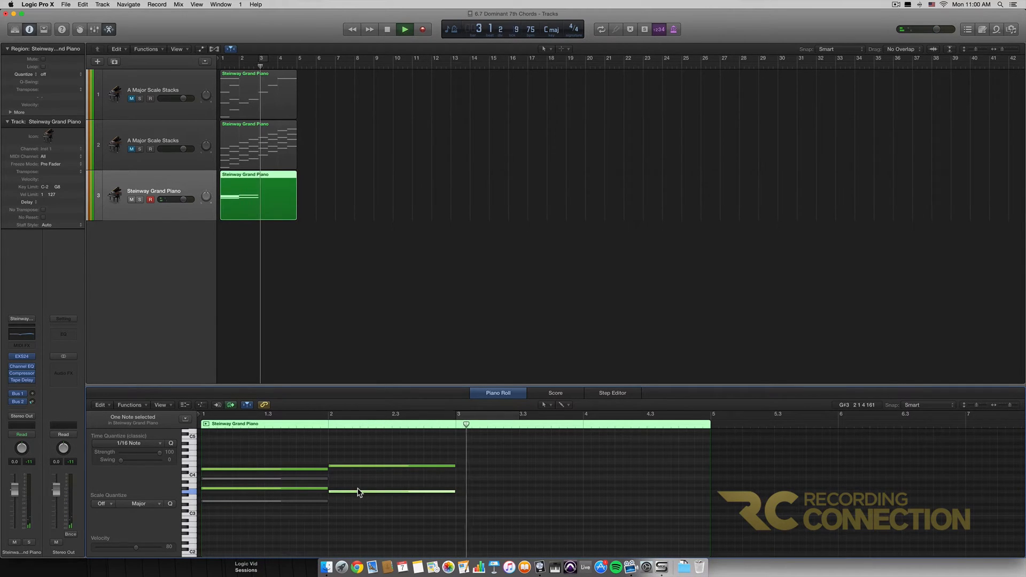
pyautogui.press('space')
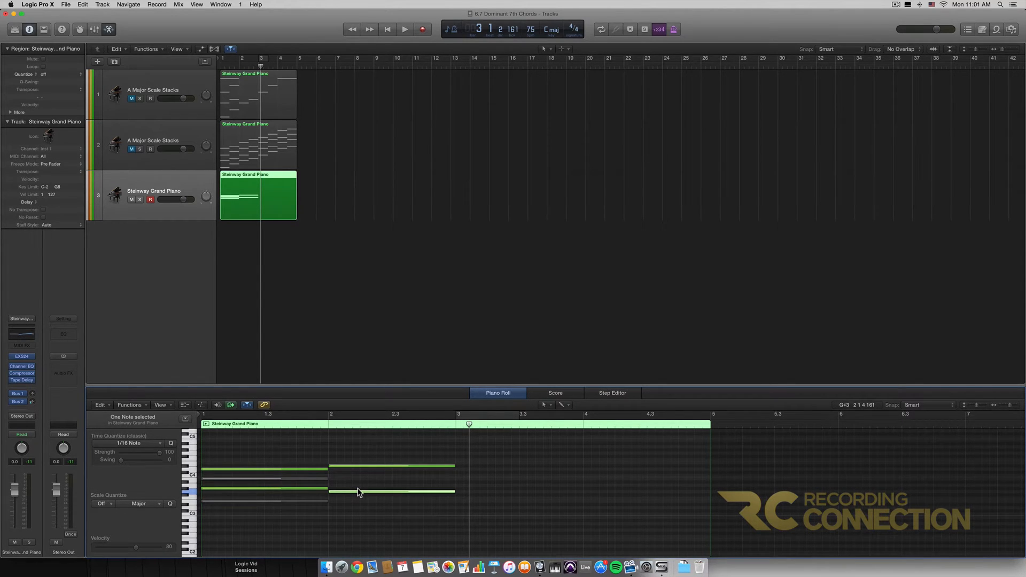
# Step: Lower the upper bar 2 note to C#4 and audition D4 followed by C#4
pyautogui.moveTo(346, 466); pyautogui.dragTo(346, 475)
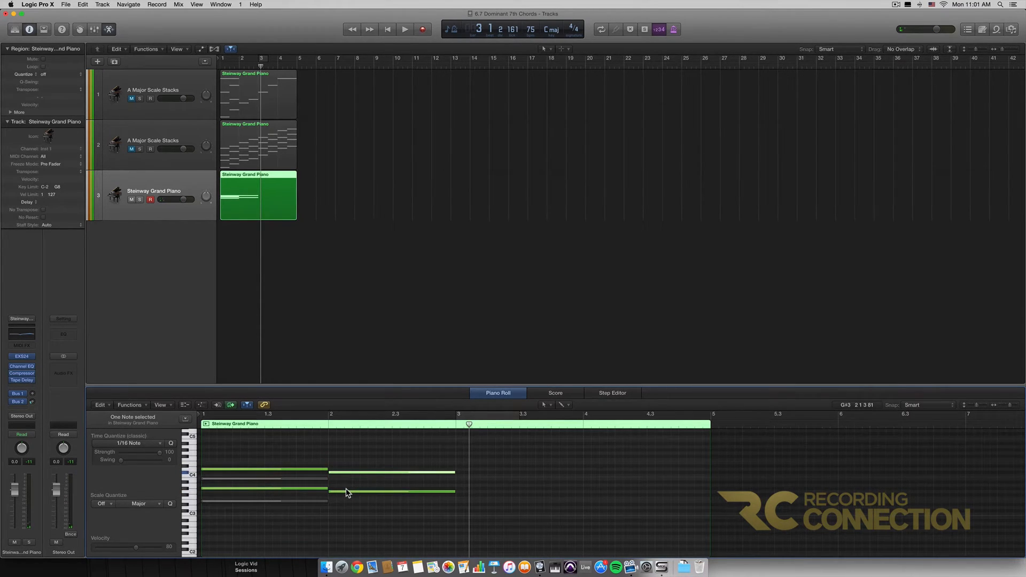
pyautogui.click(302, 475)
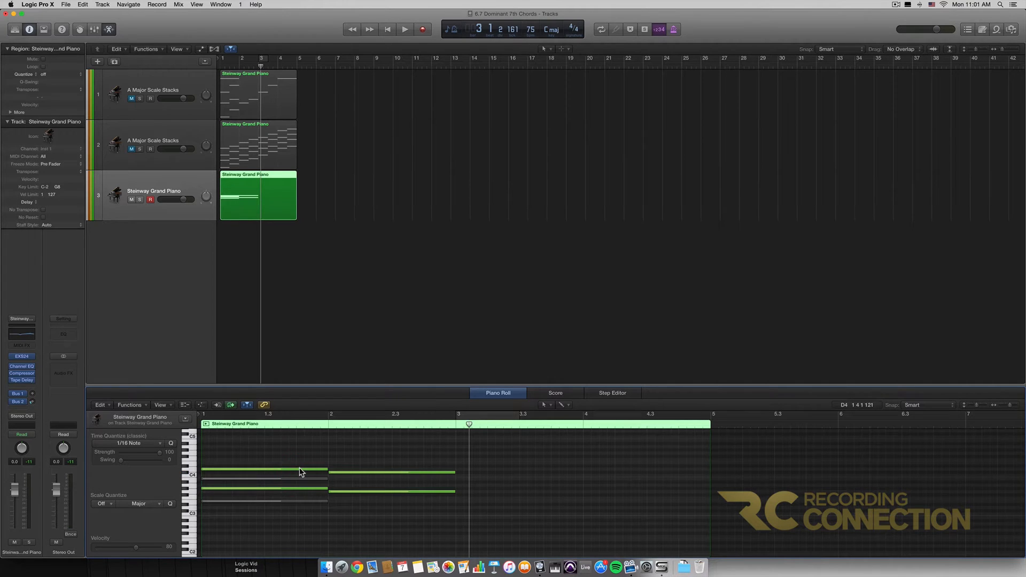
pyautogui.click(299, 469)
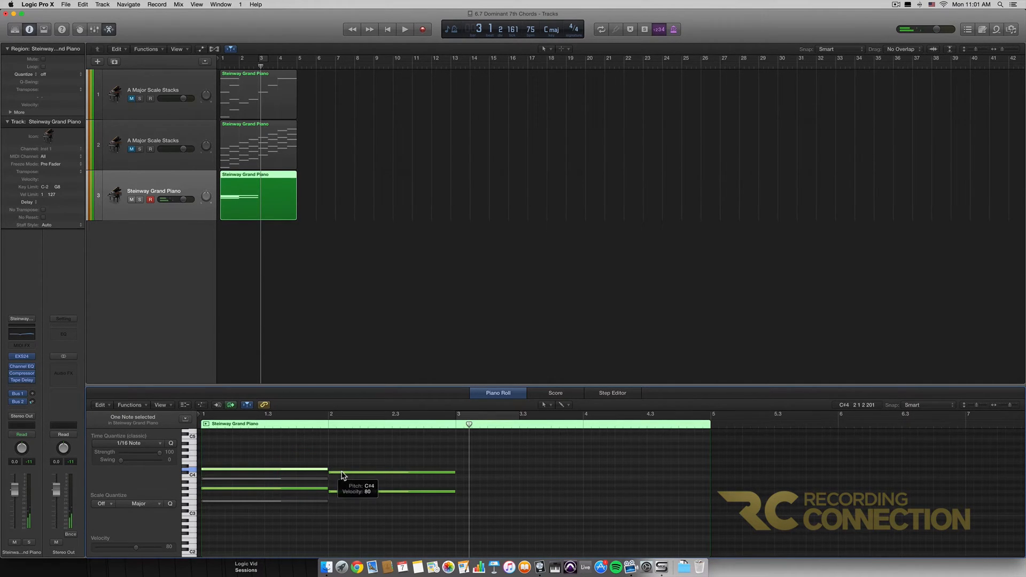
pyautogui.click(342, 473)
# Step: Audition G#3 followed by the lower bar 2 note G3, and play both bars from the beginning
pyautogui.click(281, 489)
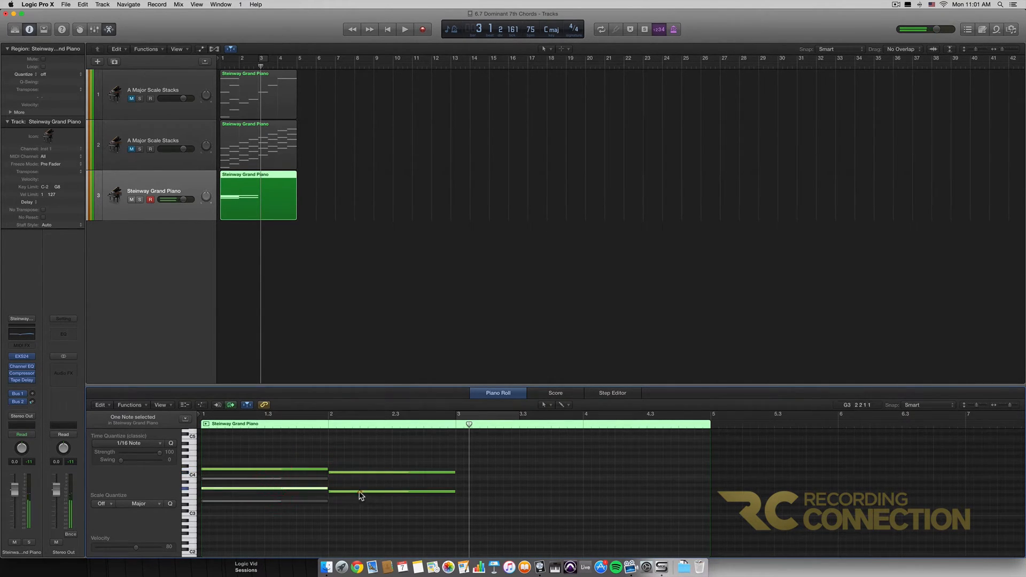
pyautogui.click(360, 492)
pyautogui.press('Return')
pyautogui.press('space')
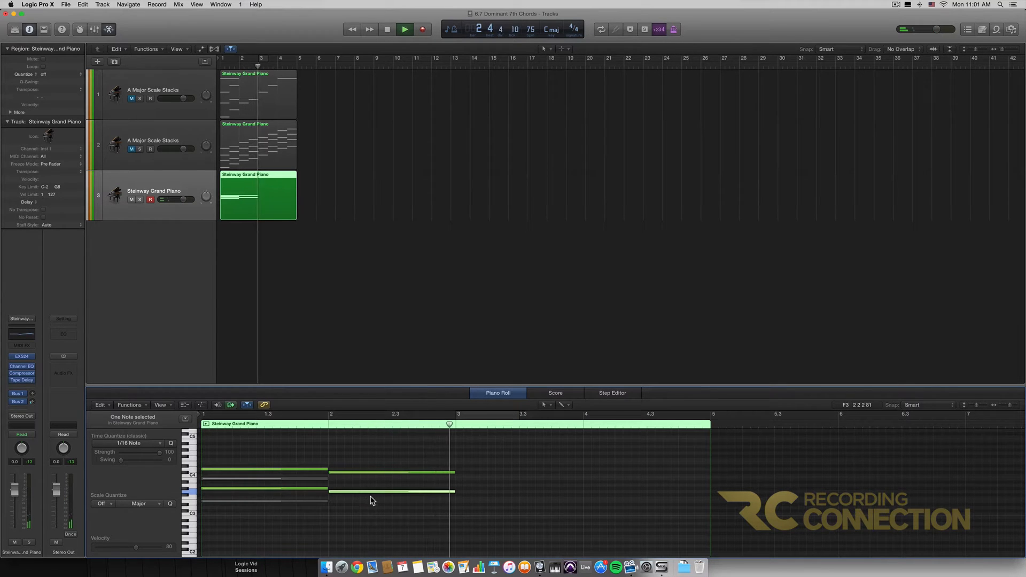
pyautogui.press('space')
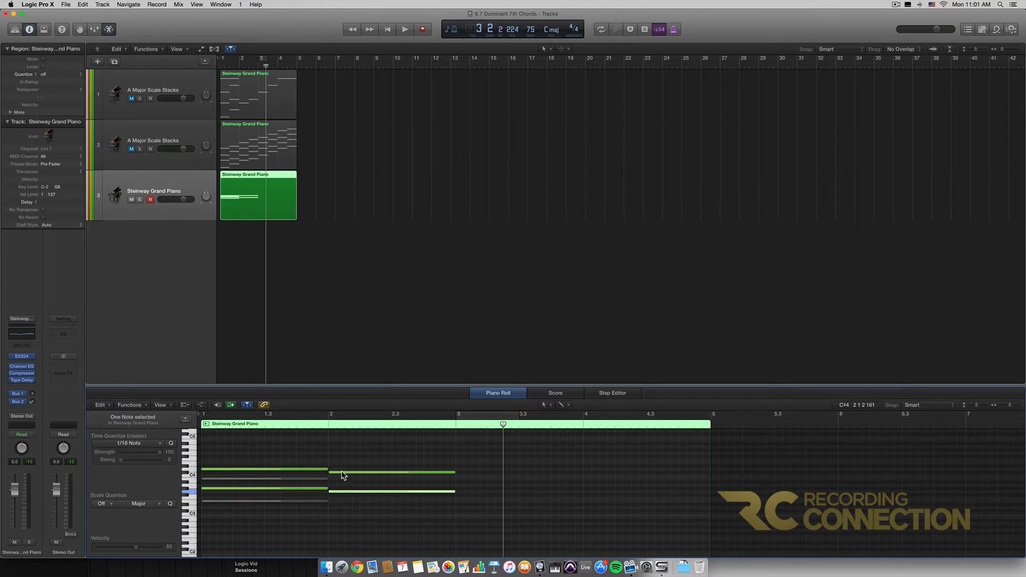
# Step: Raise the lower bar 2 note to A#3, audition the C#4 above it, and play both bars from the beginning
pyautogui.moveTo(343, 492); pyautogui.dragTo(343, 483)
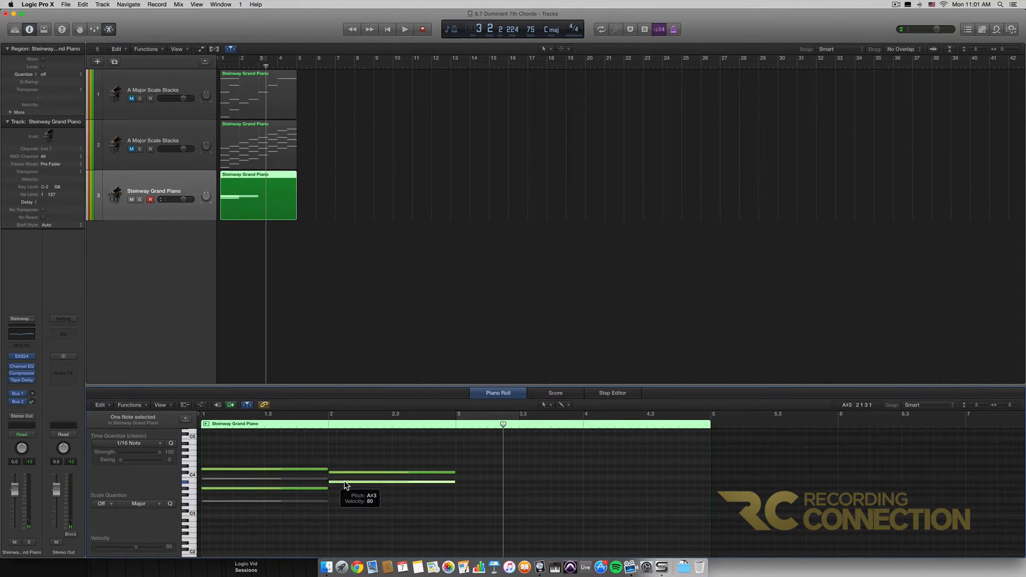
pyautogui.click(342, 474)
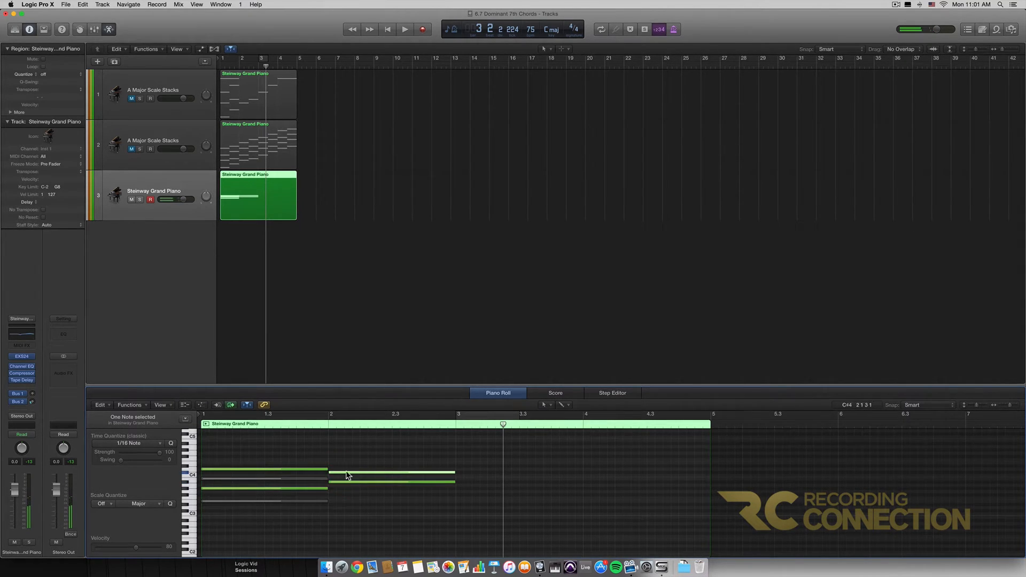
pyautogui.press('Return')
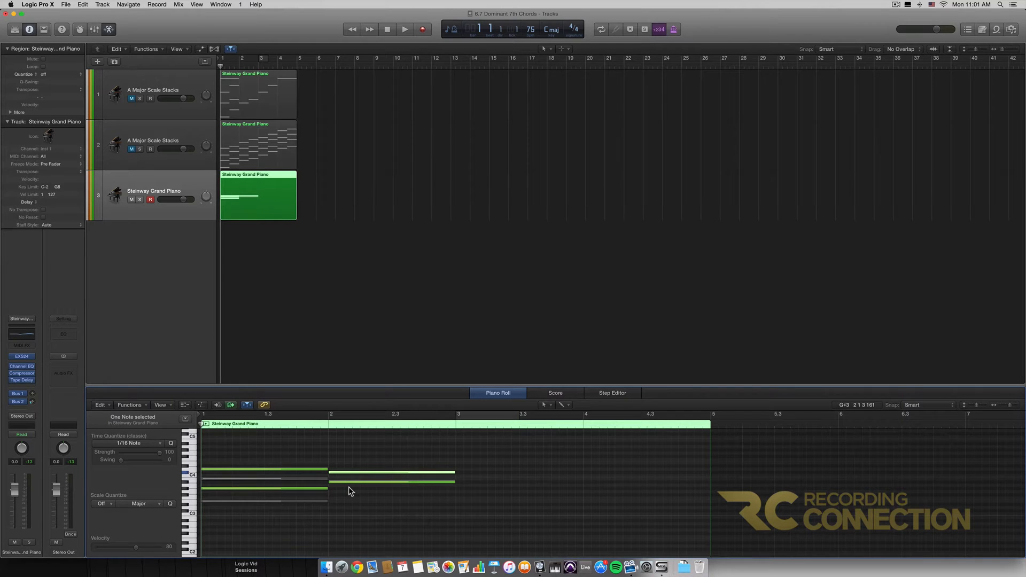
pyautogui.press('space')
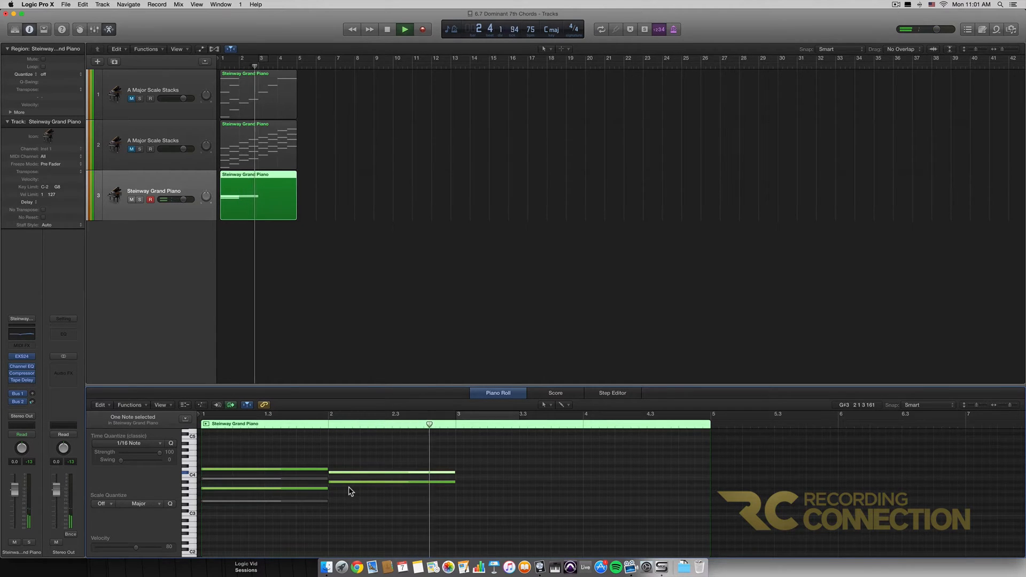
pyautogui.press('space')
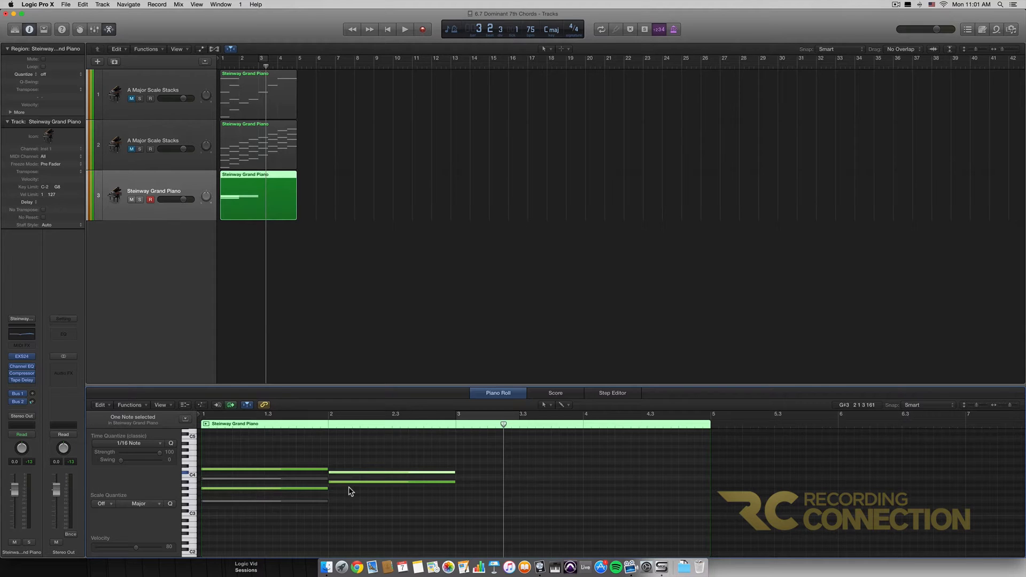
# Step: Unmute the second A Major Scale Stacks track and audition its first five chords in order, from A maj7 up to E7
pyautogui.click(167, 132)
pyautogui.click(131, 149)
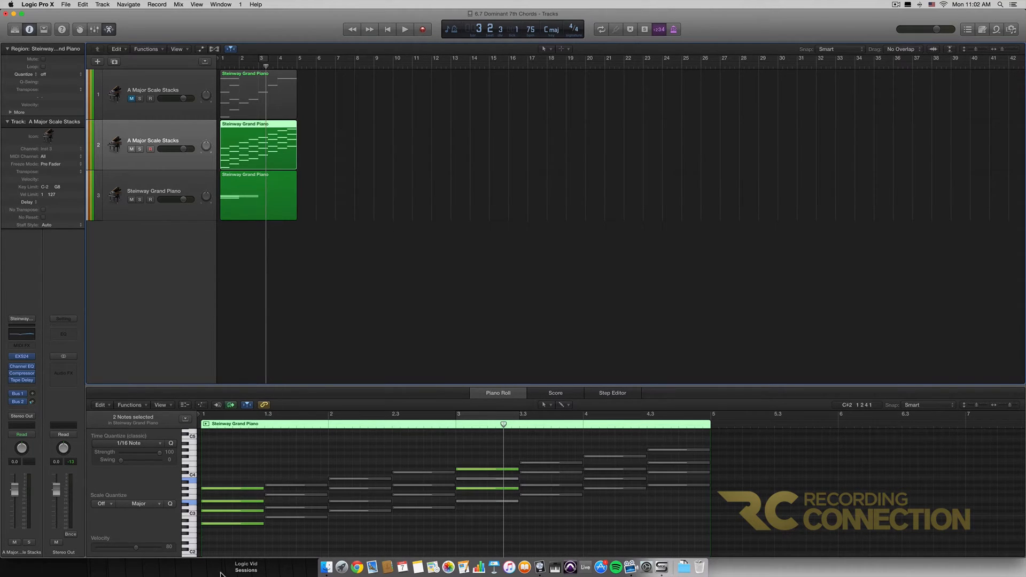
pyautogui.click(239, 524)
pyautogui.moveTo(238, 535); pyautogui.dragTo(239, 454)
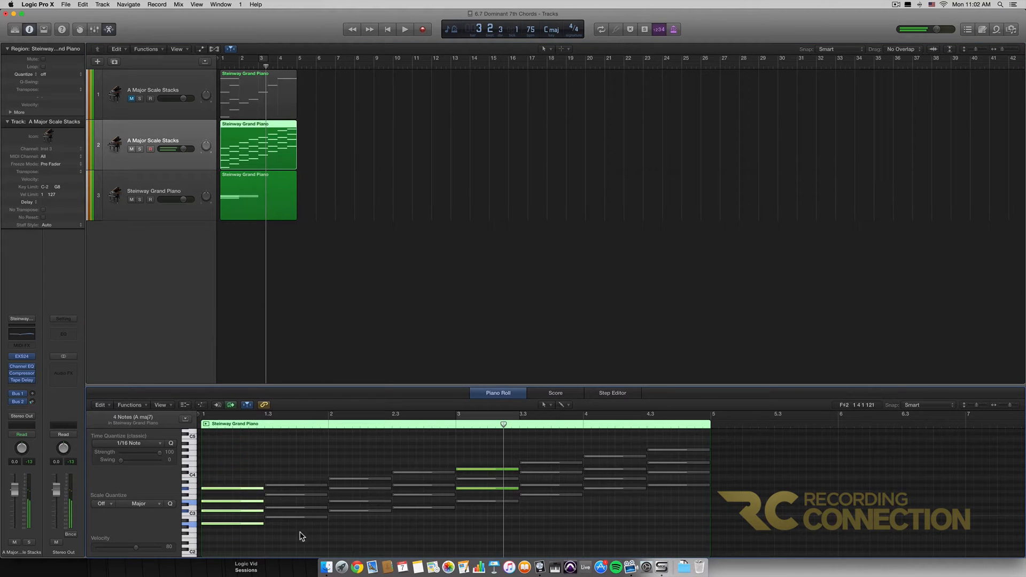
pyautogui.moveTo(290, 529); pyautogui.dragTo(294, 461)
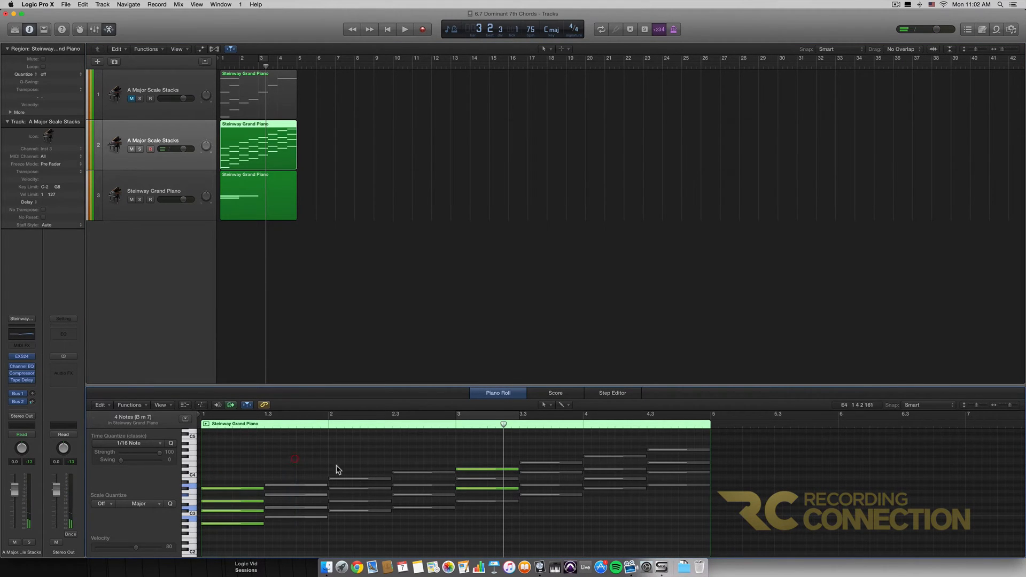
pyautogui.moveTo(359, 524); pyautogui.dragTo(365, 461)
pyautogui.moveTo(413, 512); pyautogui.dragTo(424, 458)
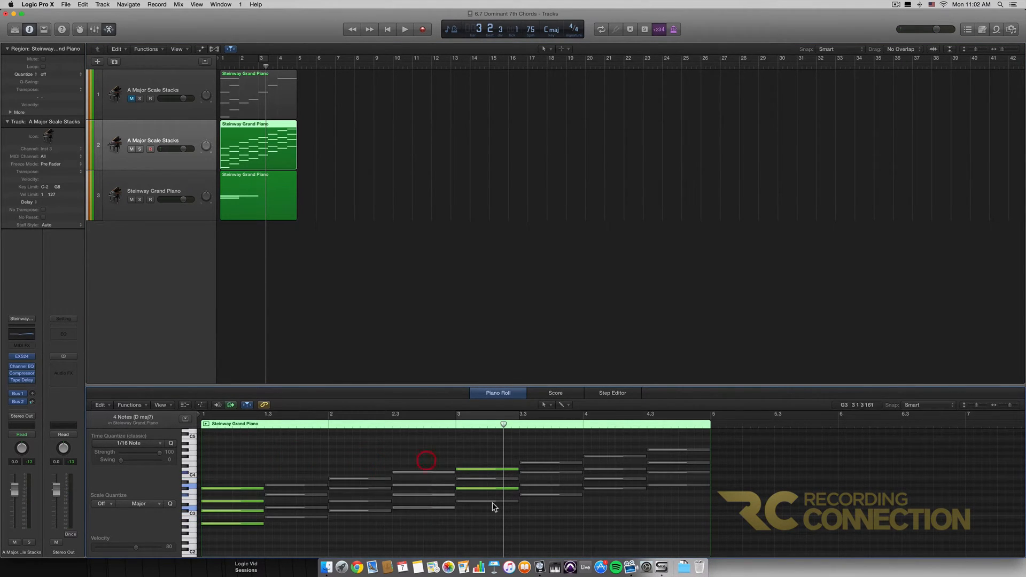
pyautogui.moveTo(490, 513); pyautogui.dragTo(492, 452)
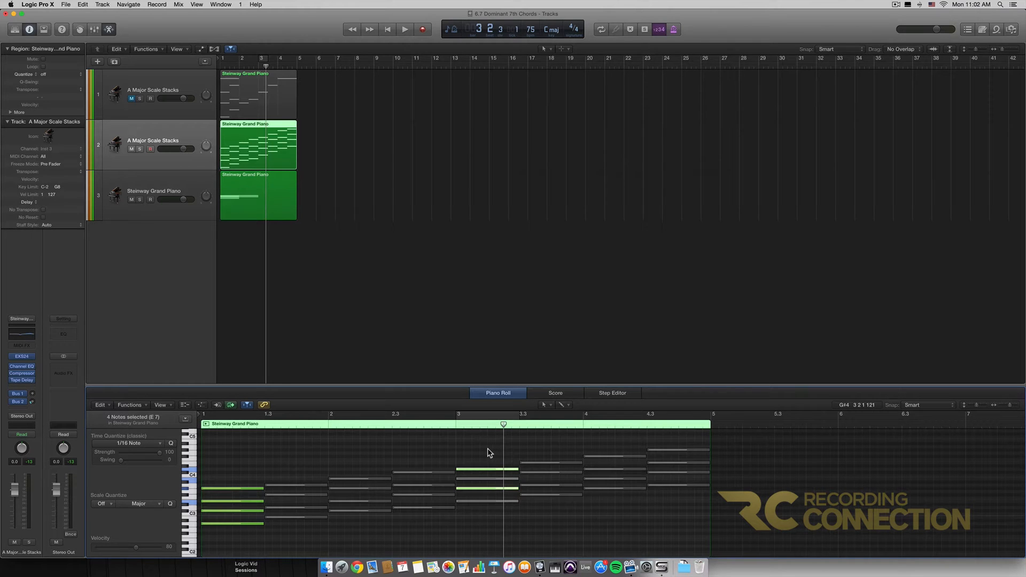
# Step: Return to the Steinway Grand Piano track and unmute the E3 and B3 notes of the bar 1 E7 chord
pyautogui.click(170, 191)
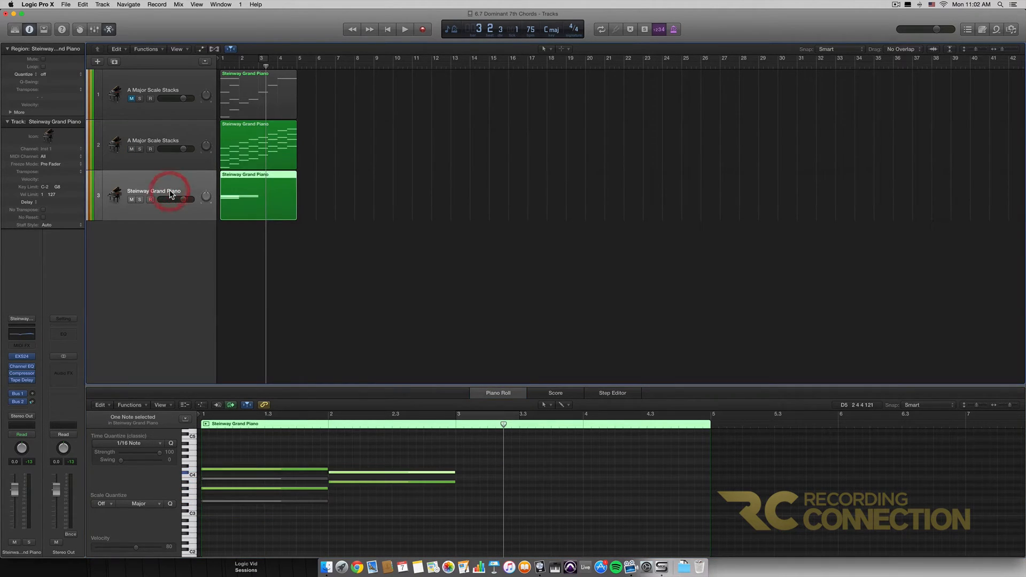
pyautogui.moveTo(275, 525); pyautogui.dragTo(278, 463)
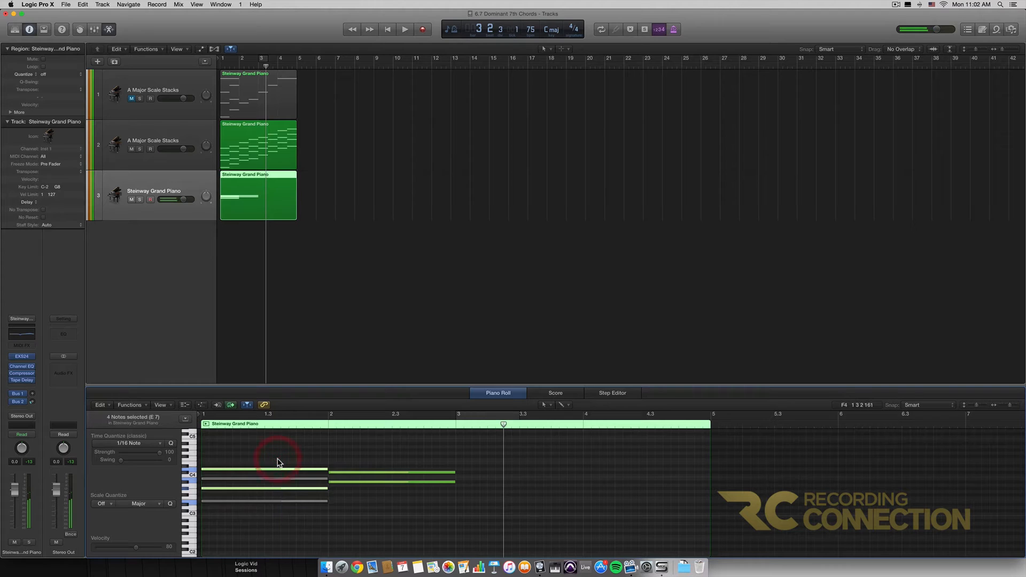
pyautogui.hotkey('ctrl', 'm')
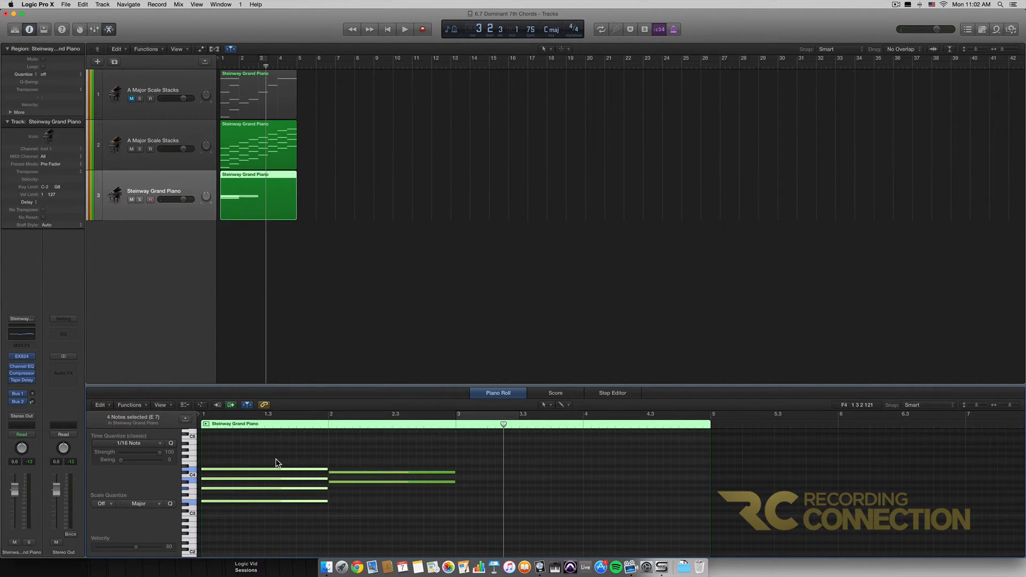
# Step: Copy the E3 root note from bar 1 to bar 2 as A2
pyautogui.hscroll(1, 276, 463)
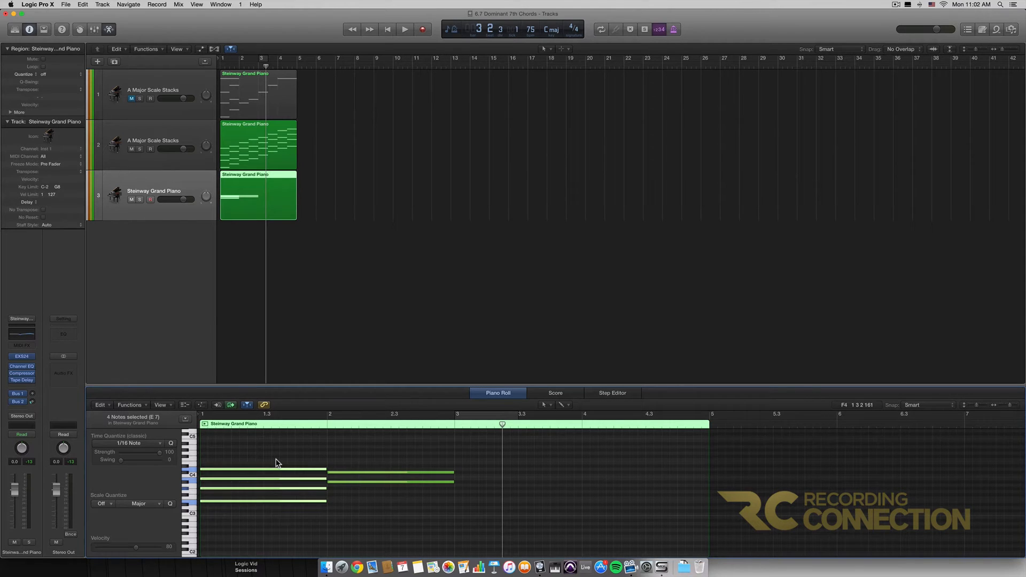
pyautogui.scroll(1, 276, 463)
pyautogui.hscroll(-1, 282, 471)
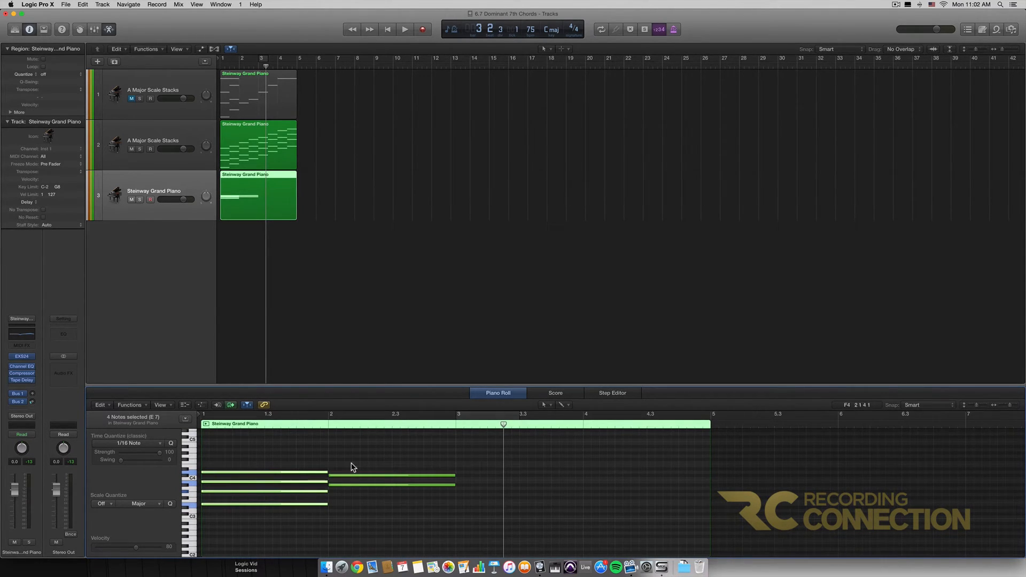
pyautogui.hscroll(1, 289, 492)
pyautogui.hscroll(-1, 284, 470)
pyautogui.scroll(-1, 283, 471)
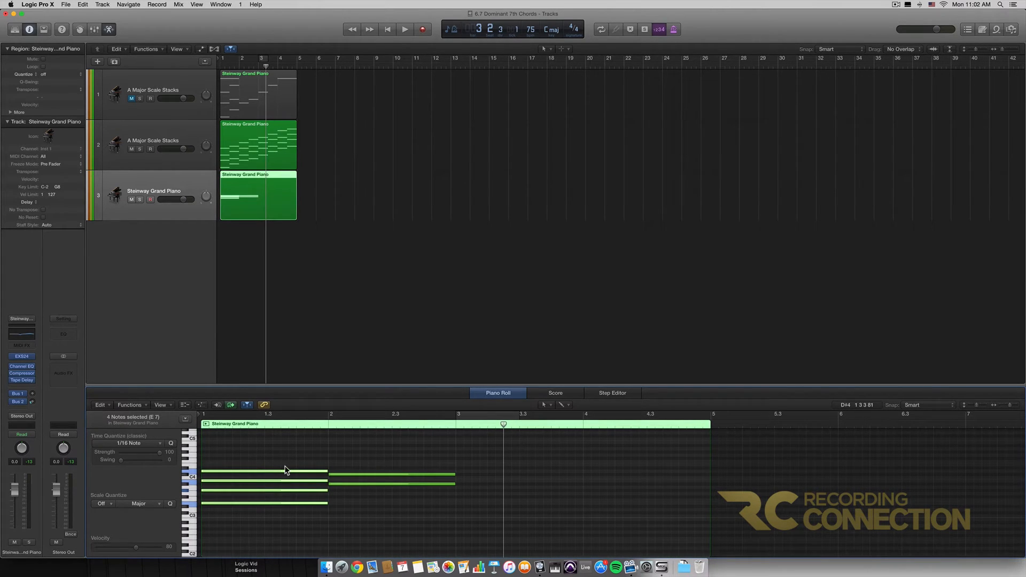
pyautogui.click(297, 511)
pyautogui.scroll(-1, 262, 505)
pyautogui.scroll(1, 253, 505)
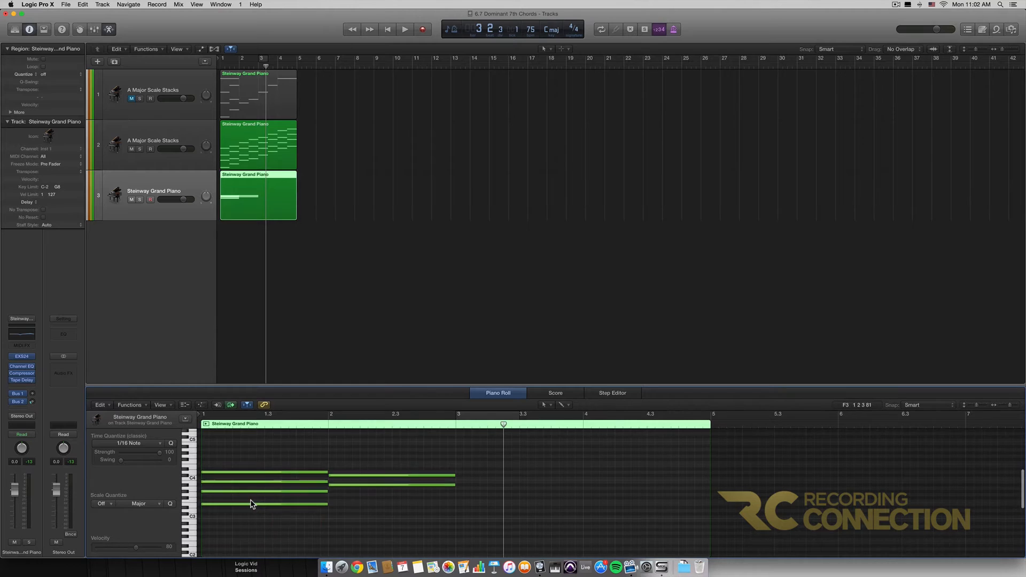
pyautogui.click(247, 505)
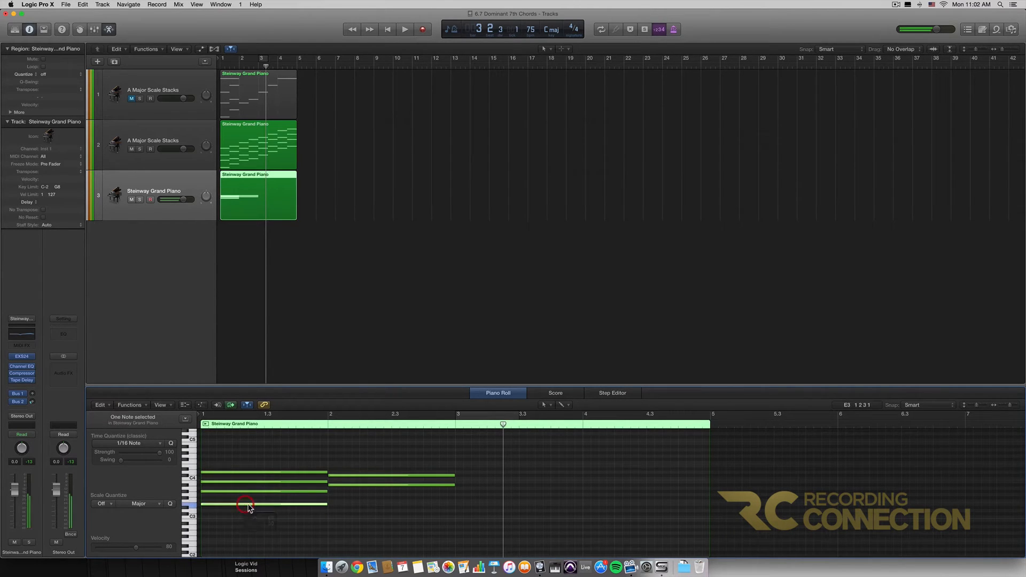
pyautogui.moveTo(254, 507); pyautogui.dragTo(375, 528)
# Step: Mute the five upper notes in bars 1 and 2 and the second A Major Scale Stacks track, and play back the E3 and A2 roots
pyautogui.moveTo(286, 454); pyautogui.dragTo(360, 497)
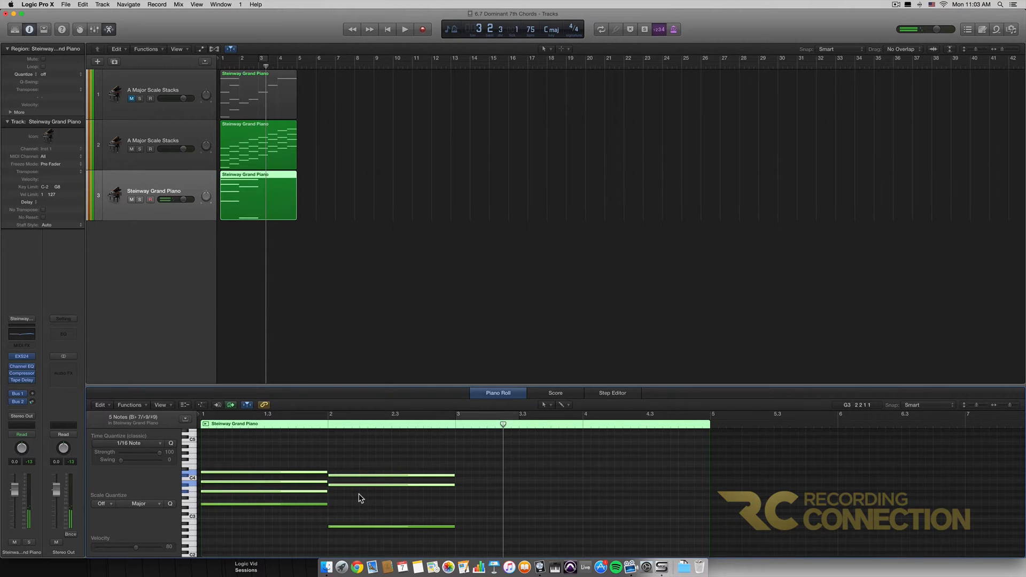
pyautogui.hotkey('ctrl', 'm')
pyautogui.press('Return')
pyautogui.press('space')
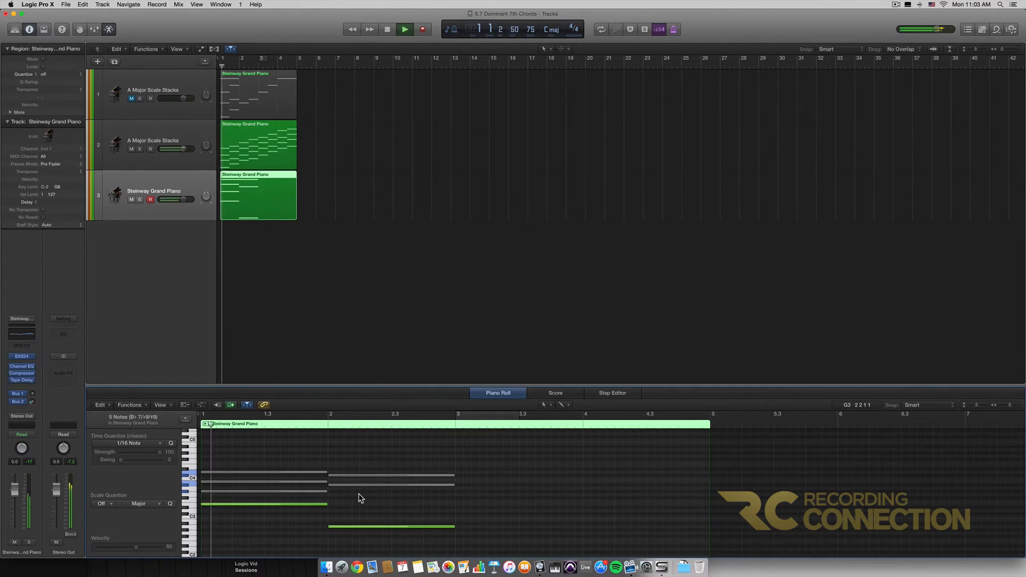
pyautogui.press('space')
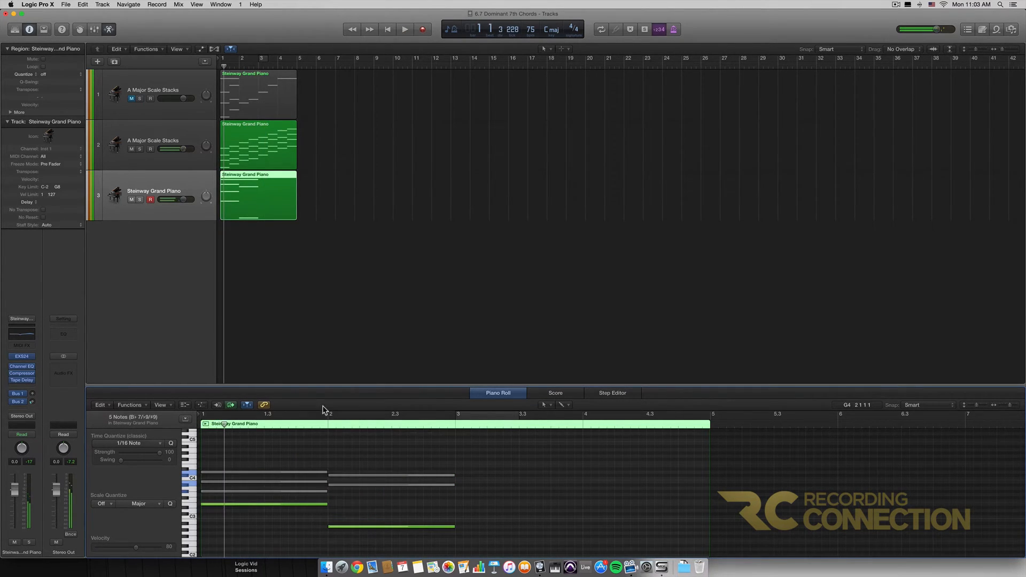
pyautogui.click(132, 149)
pyautogui.press('space')
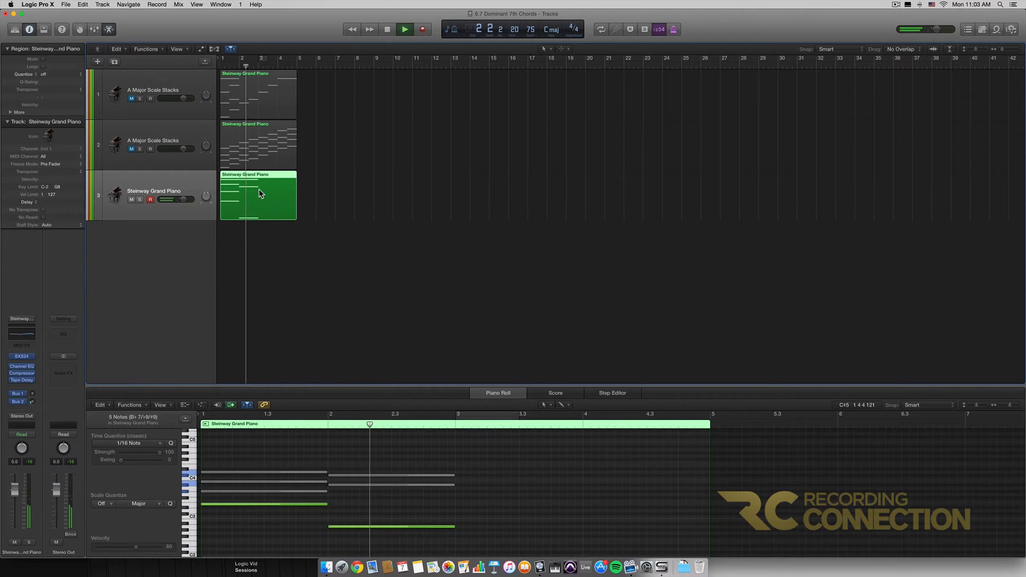
# Step: Unmute the G#3, B3 and D4 notes of the bar 1 E7 chord and play back its move to the A2 root
pyautogui.press('space')
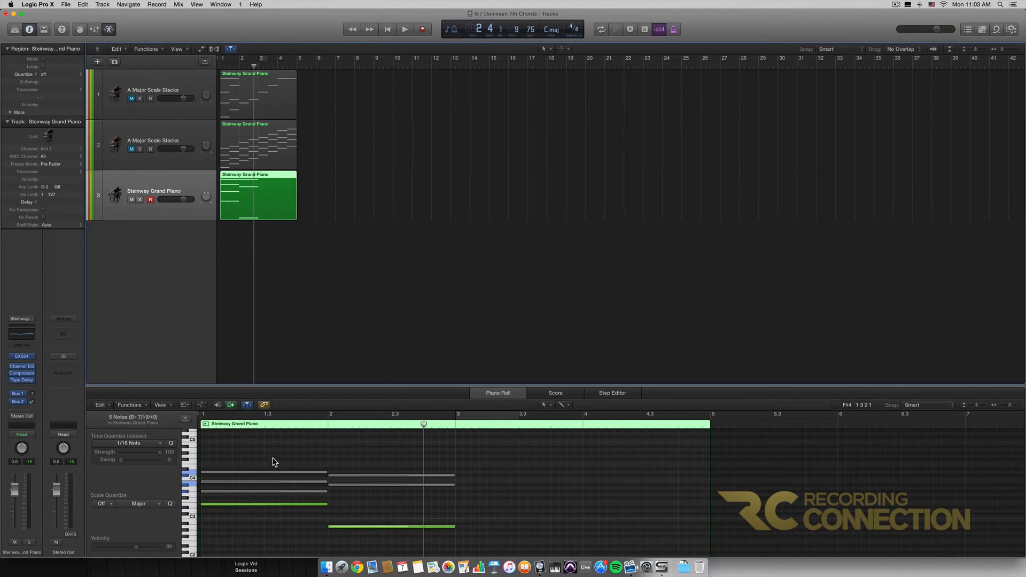
pyautogui.moveTo(274, 460); pyautogui.dragTo(273, 498)
pyautogui.hotkey('ctrl', 'm')
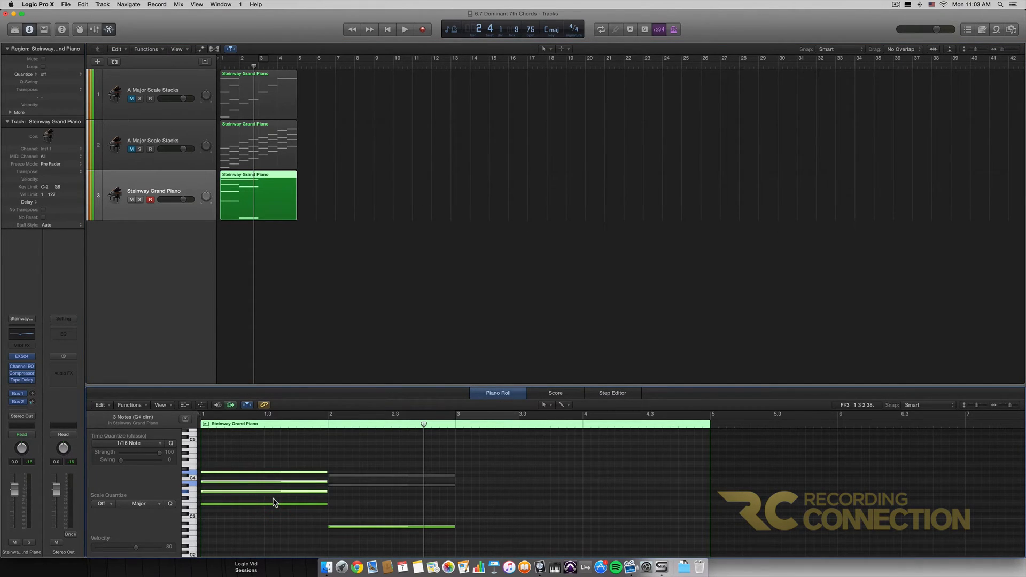
pyautogui.hotkey('shift', 'space')
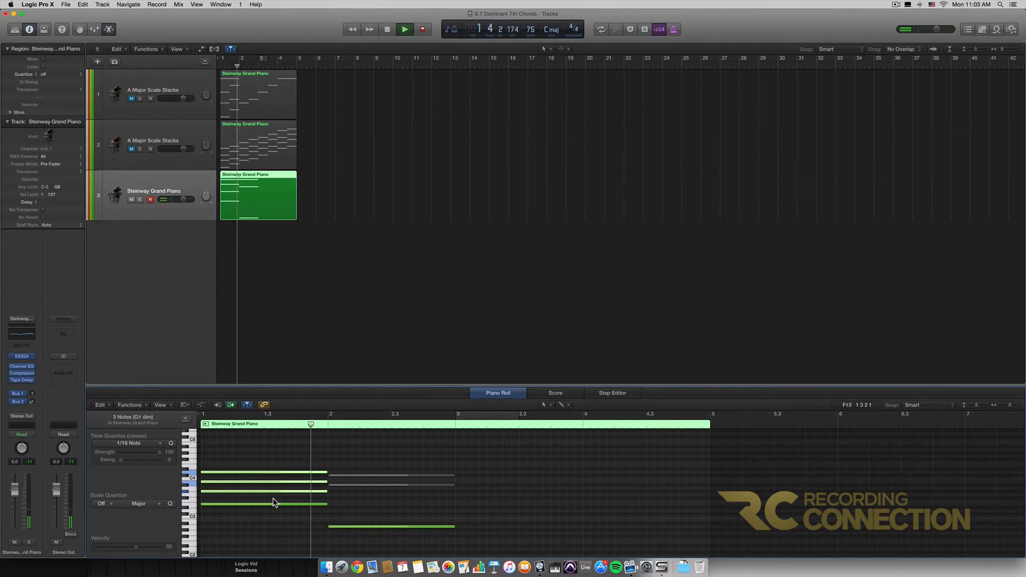
pyautogui.press('space')
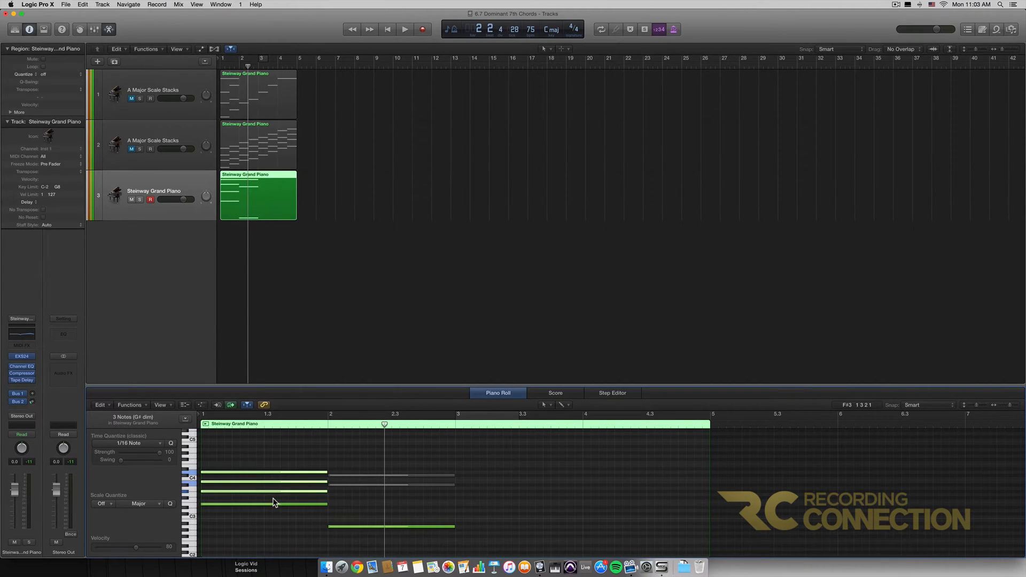
pyautogui.press('Return')
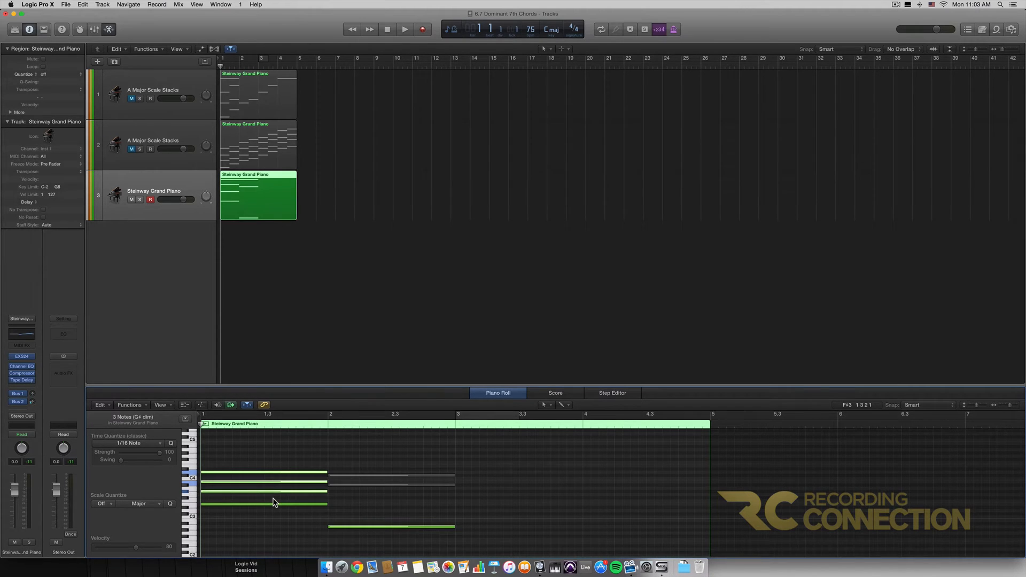
pyautogui.press('space')
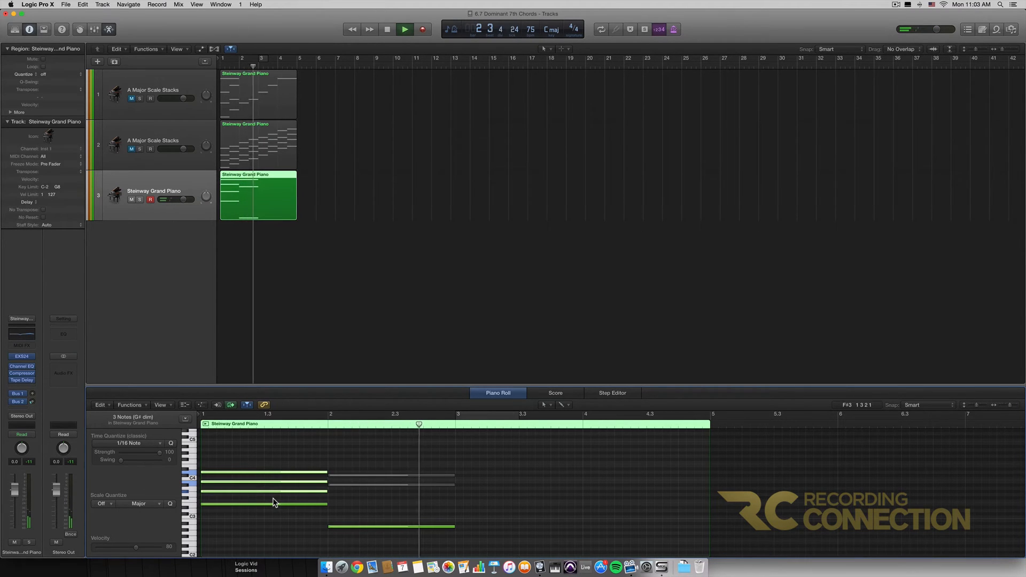
pyautogui.press('space')
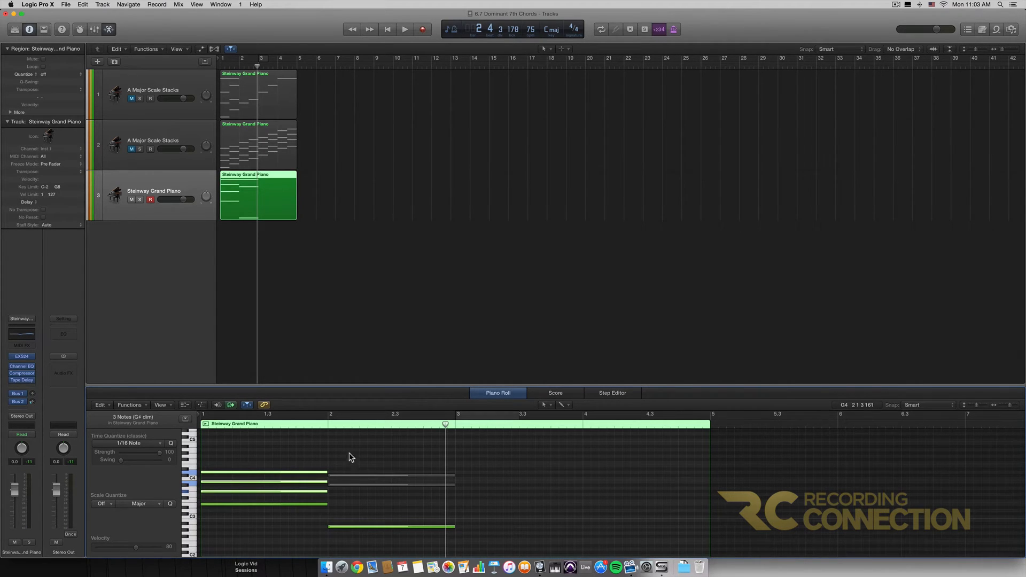
# Step: Select the muted C#4 note in bar 2, and clear the selection
pyautogui.click(348, 469)
pyautogui.click(350, 475)
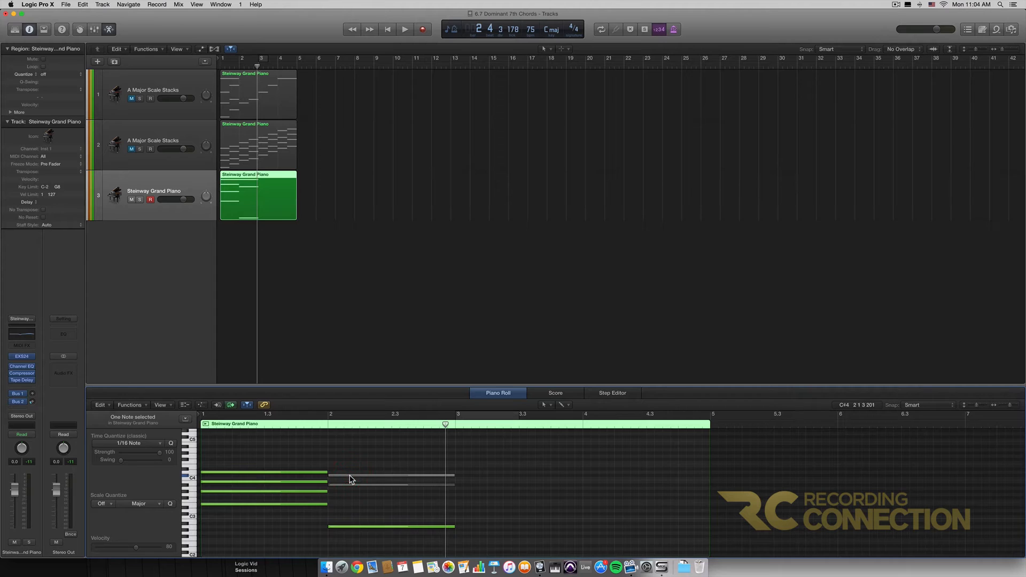
pyautogui.click(292, 449)
# Step: Unmute the second A Major Scale Stacks track and audition the A2, C#3, E3 and G#3 notes of its first chord
pyautogui.click(166, 137)
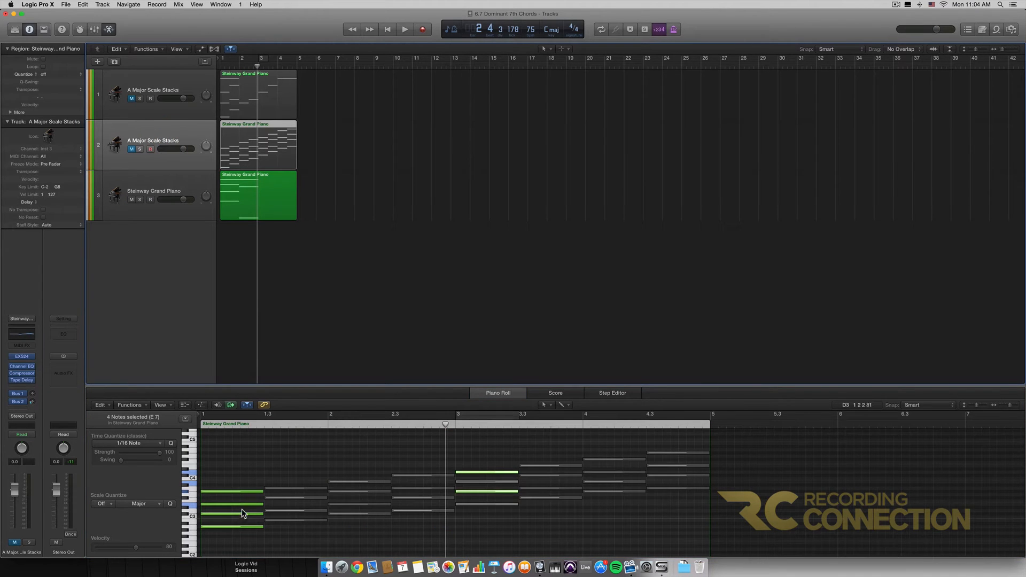
pyautogui.click(235, 526)
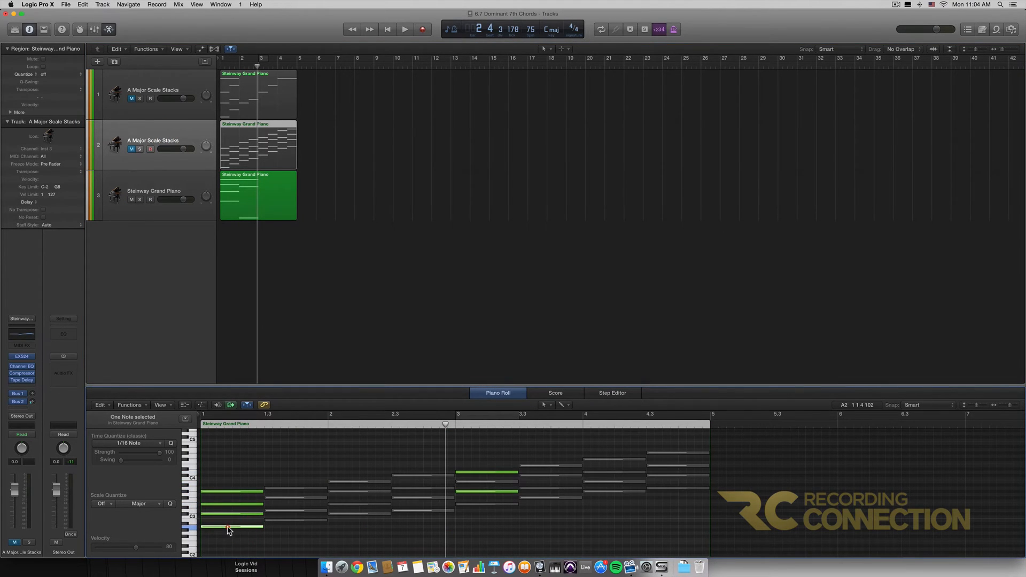
pyautogui.click(230, 514)
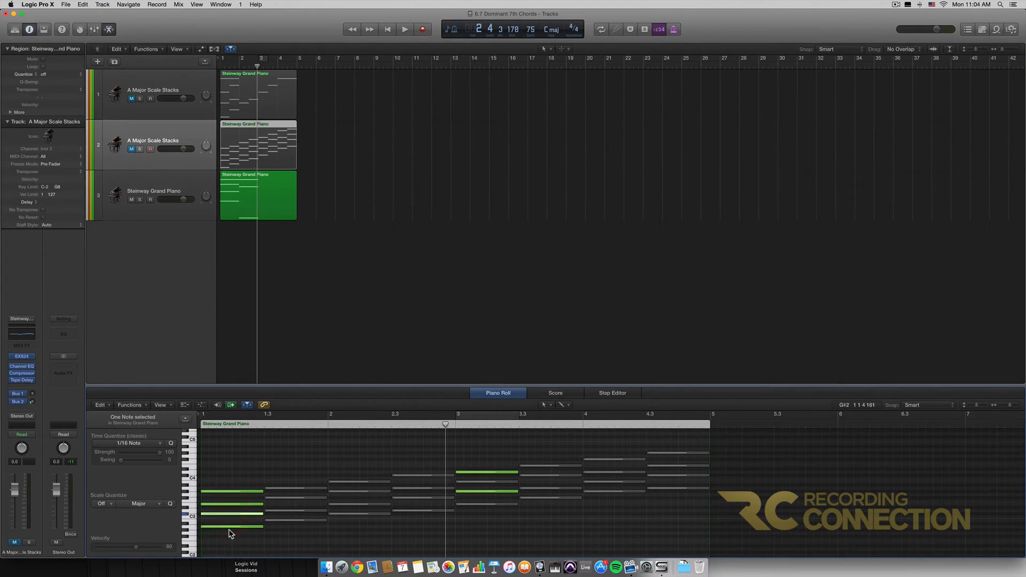
pyautogui.click(129, 150)
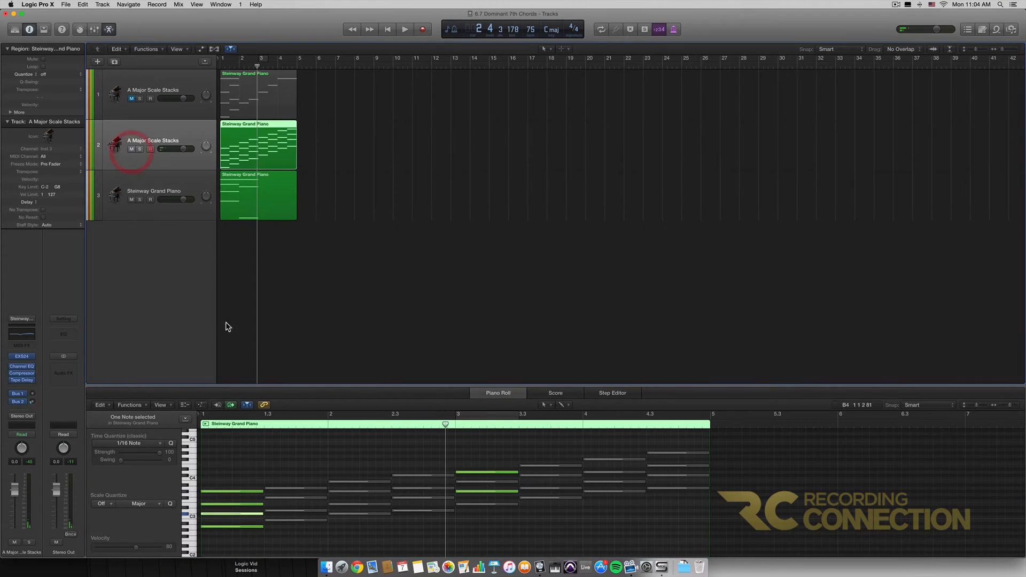
pyautogui.click(229, 526)
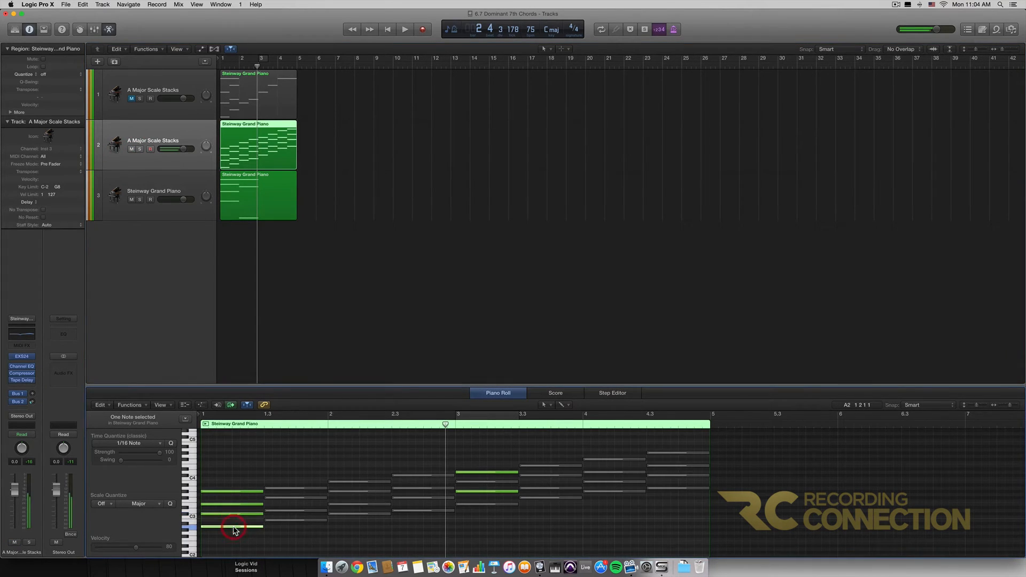
pyautogui.click(219, 515)
pyautogui.click(229, 504)
pyautogui.click(231, 491)
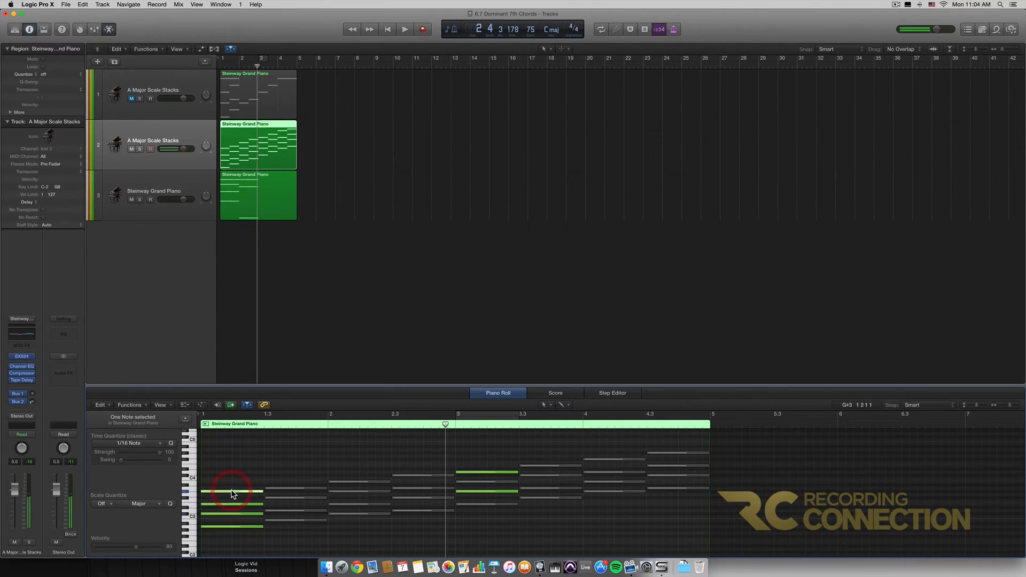
# Step: Return to the Steinway Grand Piano track, select D4 in bar 1, and unmute the C#4 note in bar 2
pyautogui.click(166, 187)
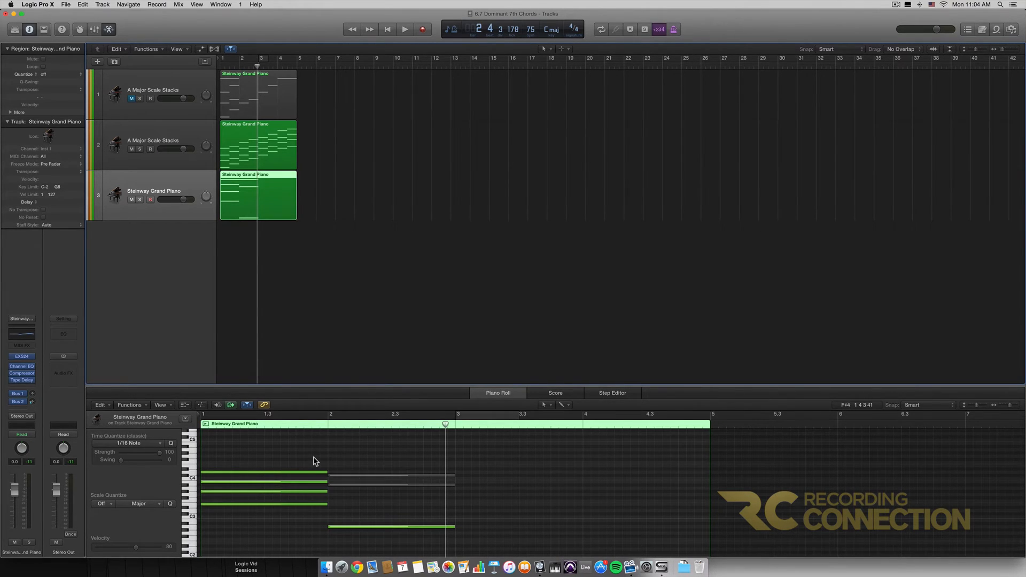
pyautogui.click(289, 473)
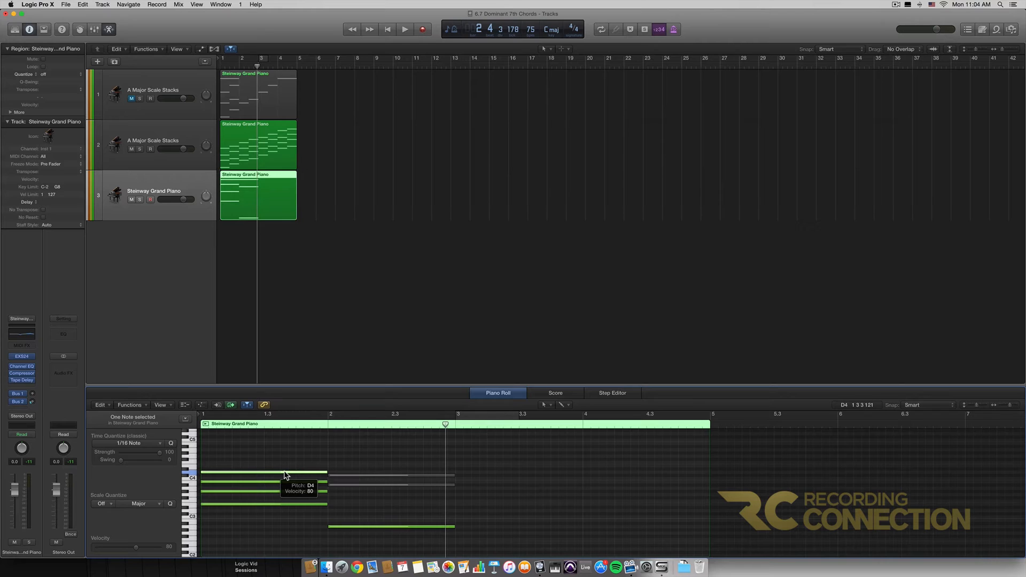
pyautogui.click(353, 475)
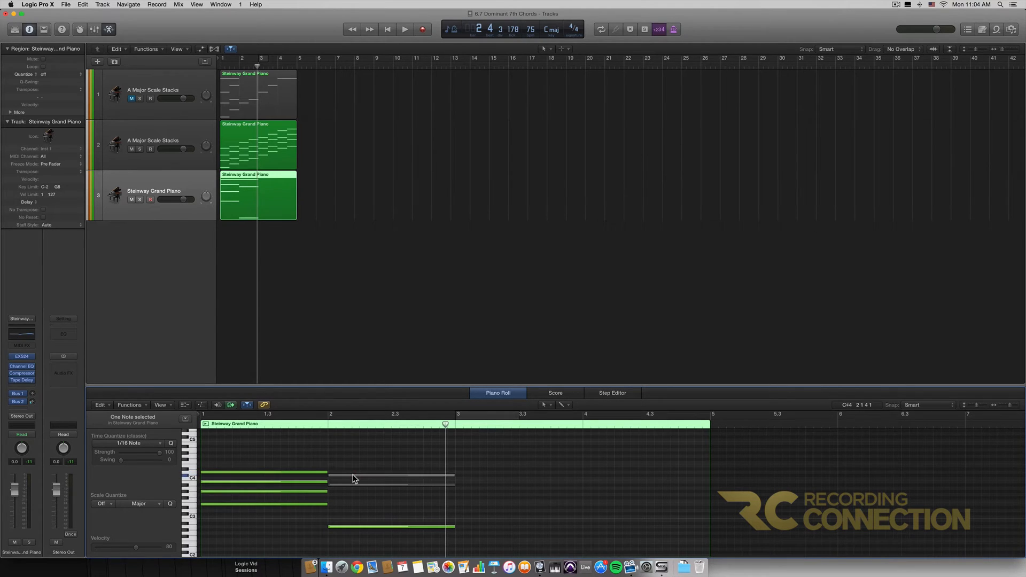
pyautogui.click(354, 476)
# Step: Mute the second A Major Scale Stacks track and play back the E7 chord moving to A2 and C#4 from the start
pyautogui.press('Return')
pyautogui.click(133, 180)
pyautogui.press('space')
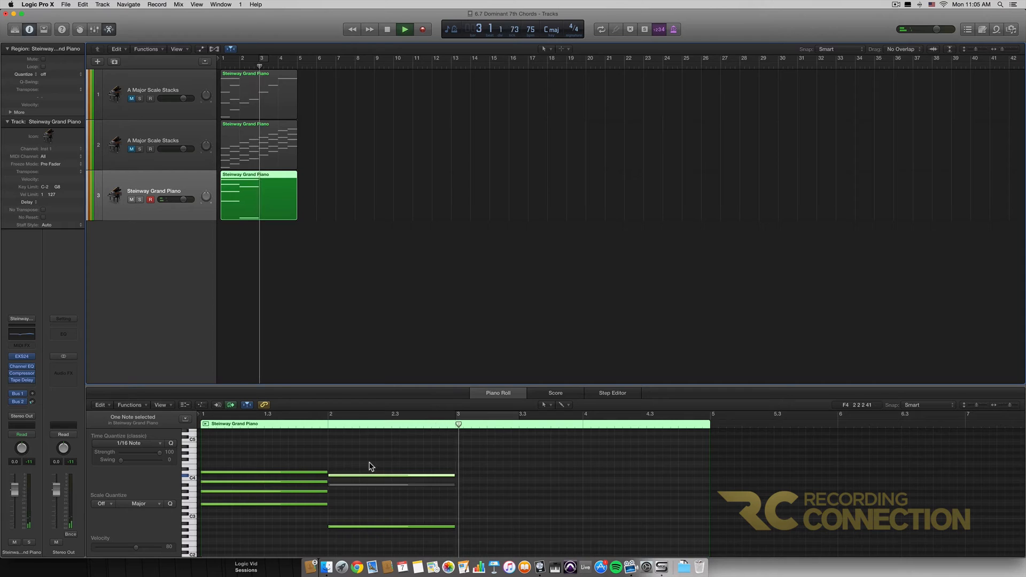
pyautogui.hscroll(1, 373, 467)
pyautogui.press('space')
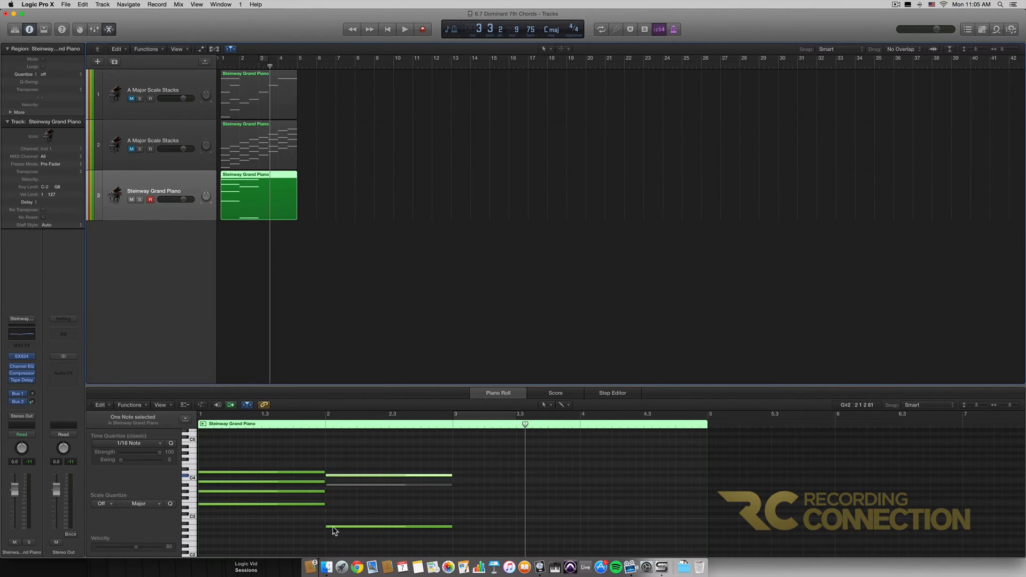
# Step: Audition the E3 root in bar 1 and the A2 root in bar 2
pyautogui.click(277, 505)
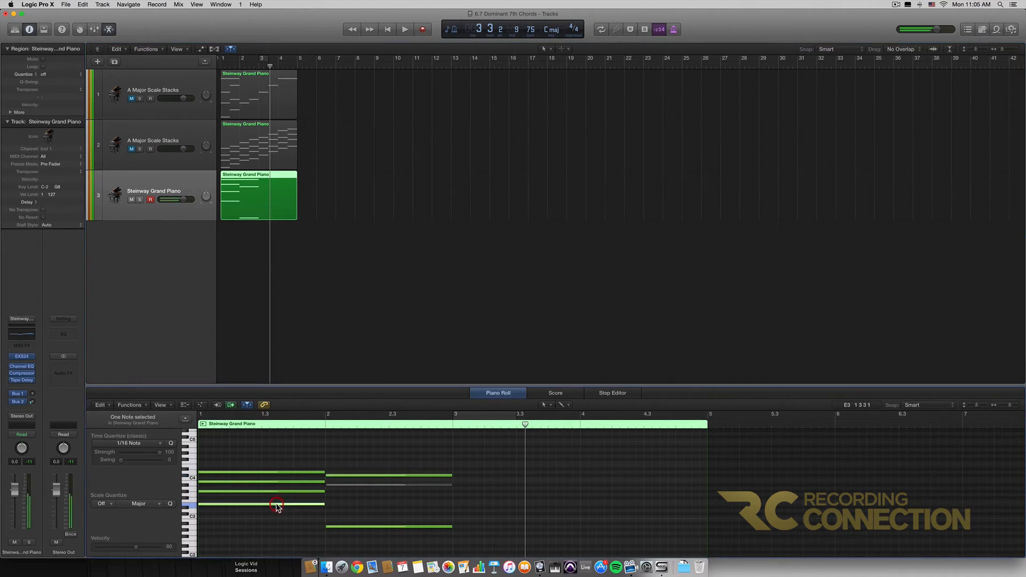
pyautogui.click(363, 527)
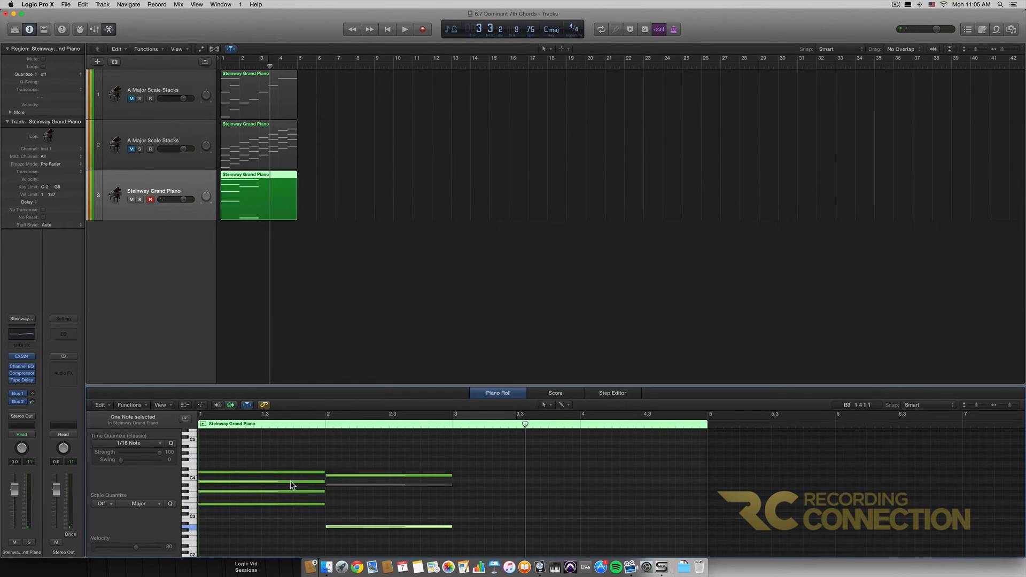
pyautogui.hscroll(-1, 310, 483)
pyautogui.hscroll(1, 309, 483)
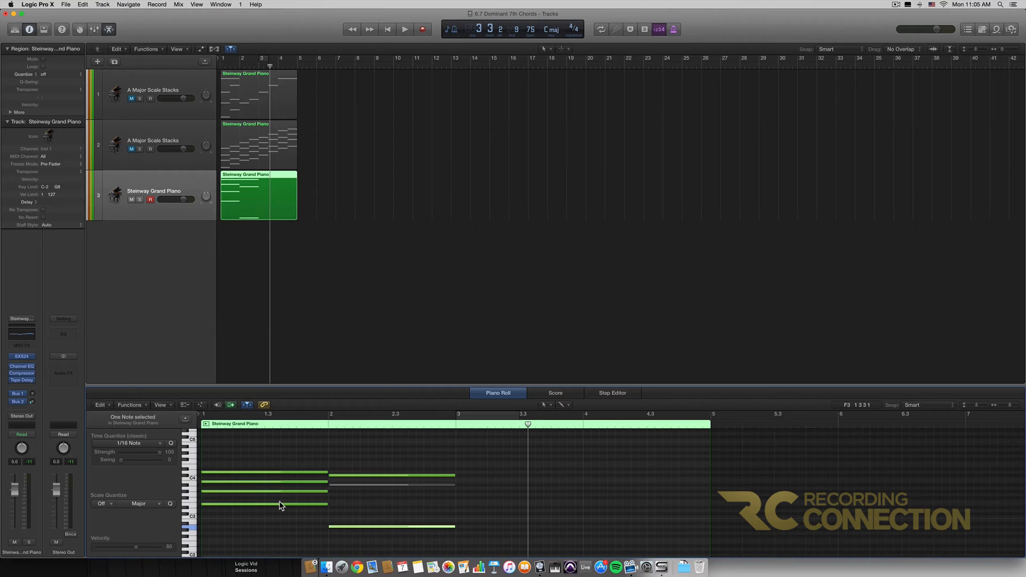
# Step: Copy the E3 and G#3 notes of the E7 chord from bar 1 to bar 2 at the same pitches
pyautogui.moveTo(280, 505)
pyautogui.click(279, 504)
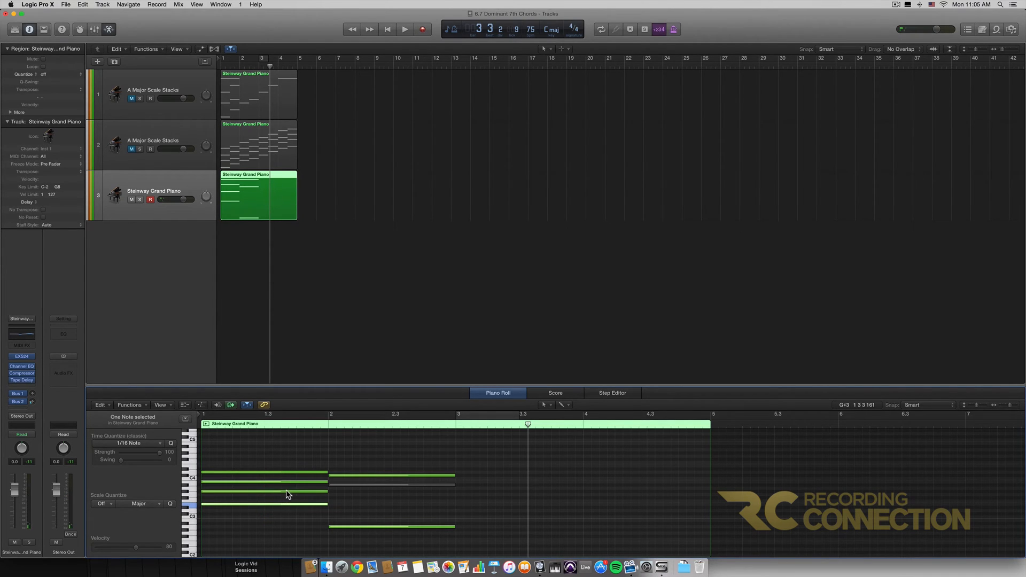
pyautogui.keyDown('shift'); pyautogui.click(287, 492); pyautogui.keyUp('shift')
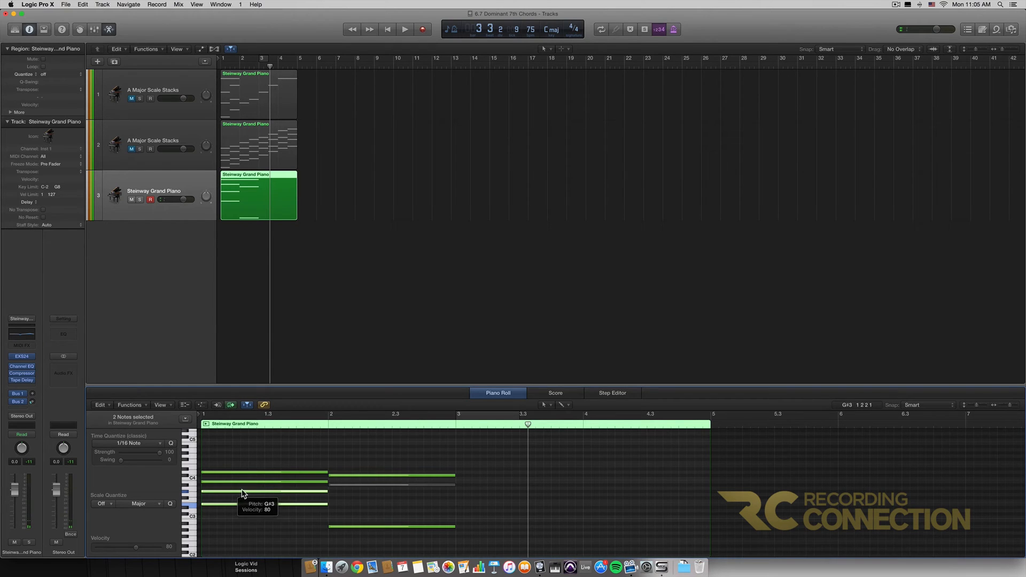
pyautogui.moveTo(236, 492); pyautogui.dragTo(368, 494)
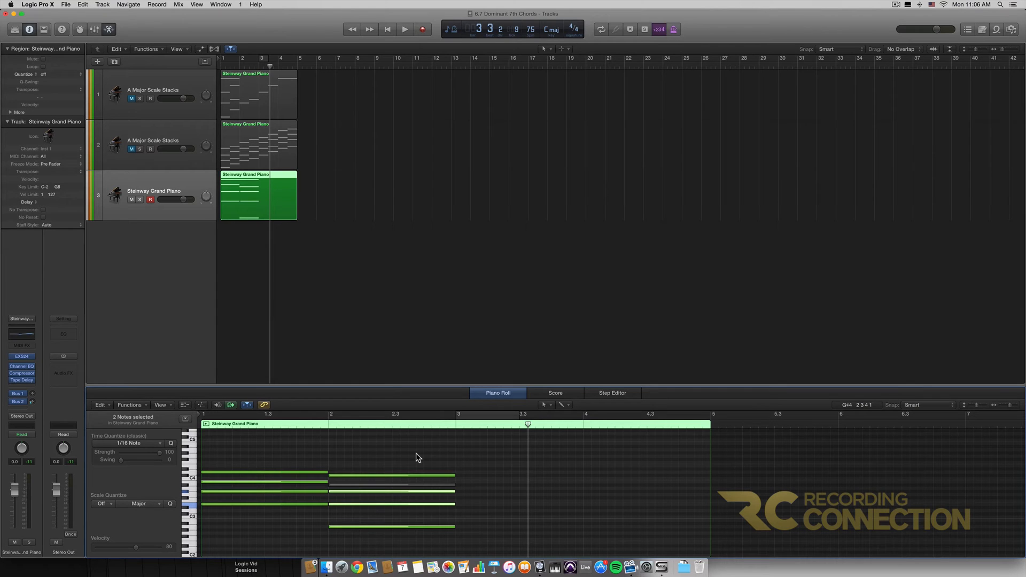
# Step: Return the playhead to the start and delete the remaining muted note in bar 2
pyautogui.press('Return')
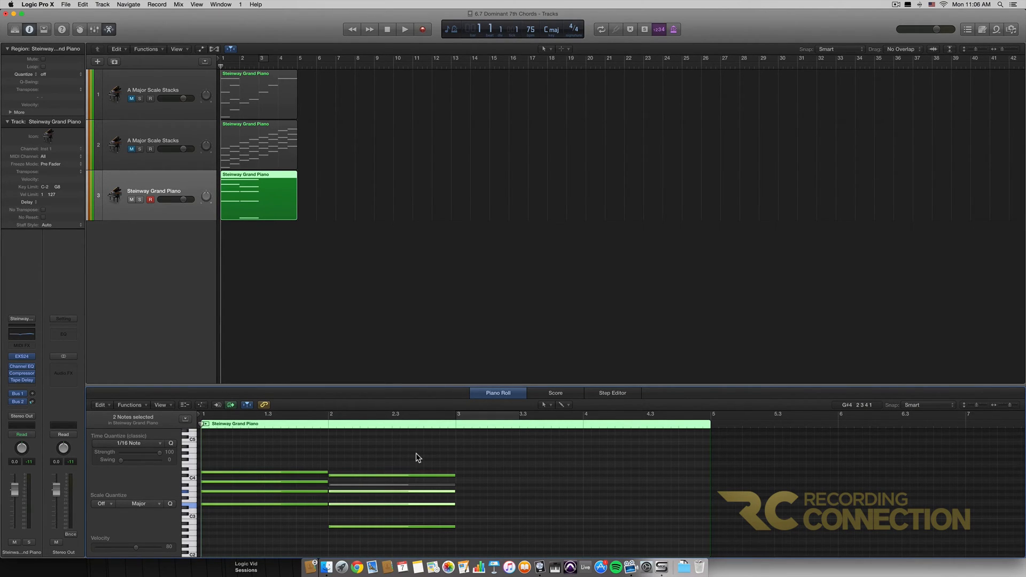
pyautogui.click(421, 484)
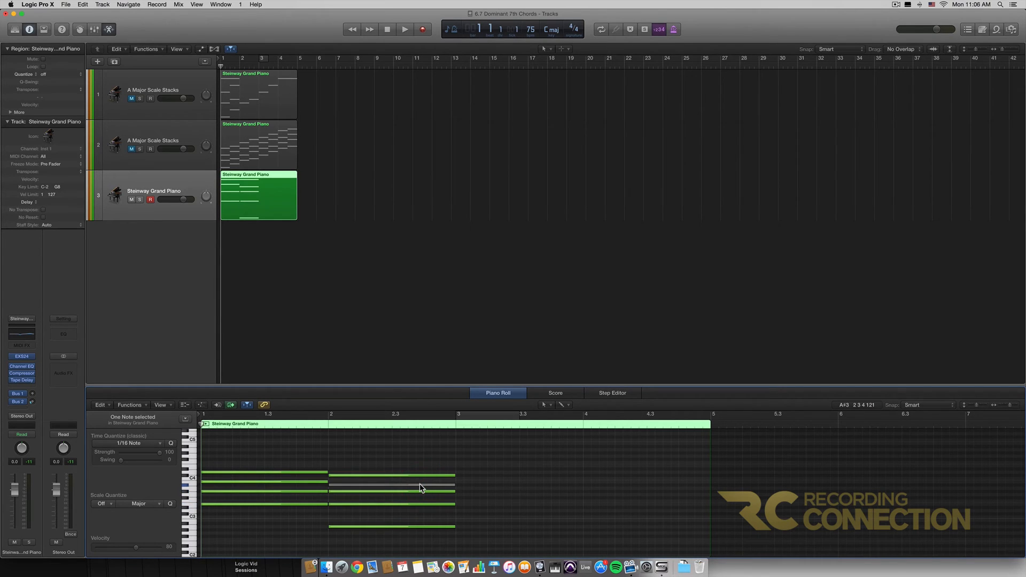
pyautogui.press('Delete')
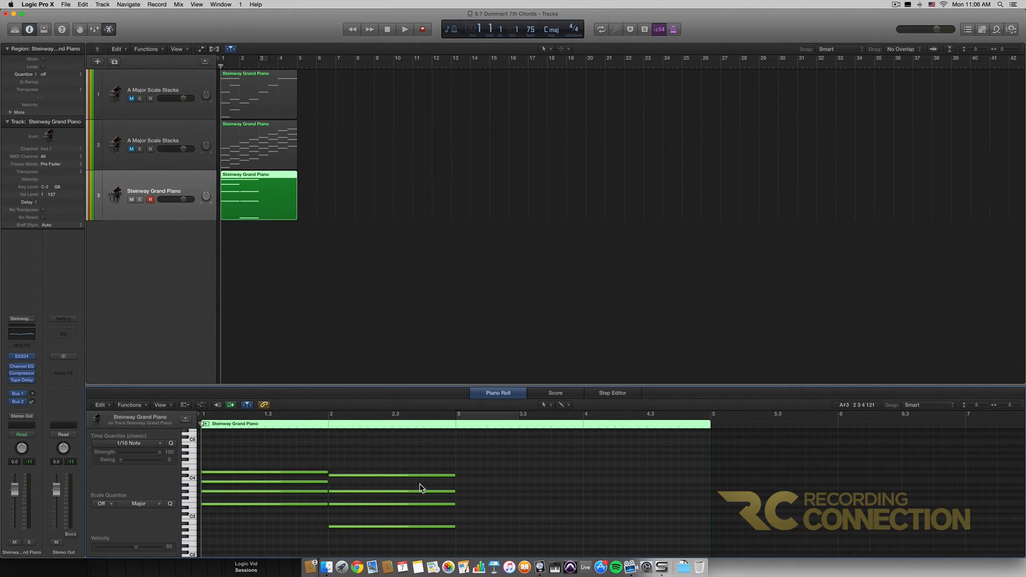
# Step: Audition the bar 2 chord notes A2, E3, G#3 and C#4 from the lowest up
pyautogui.click(393, 527)
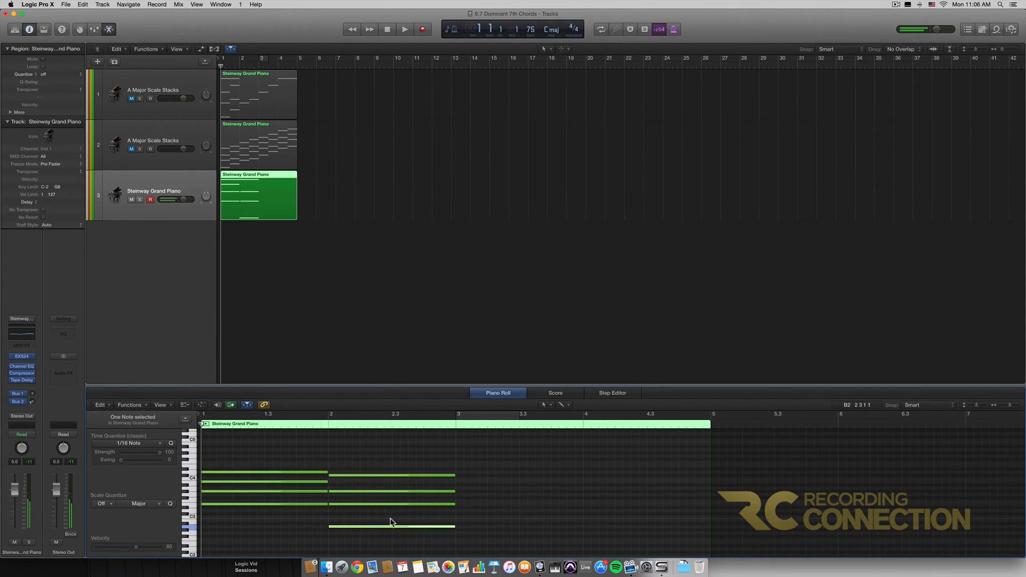
pyautogui.click(360, 504)
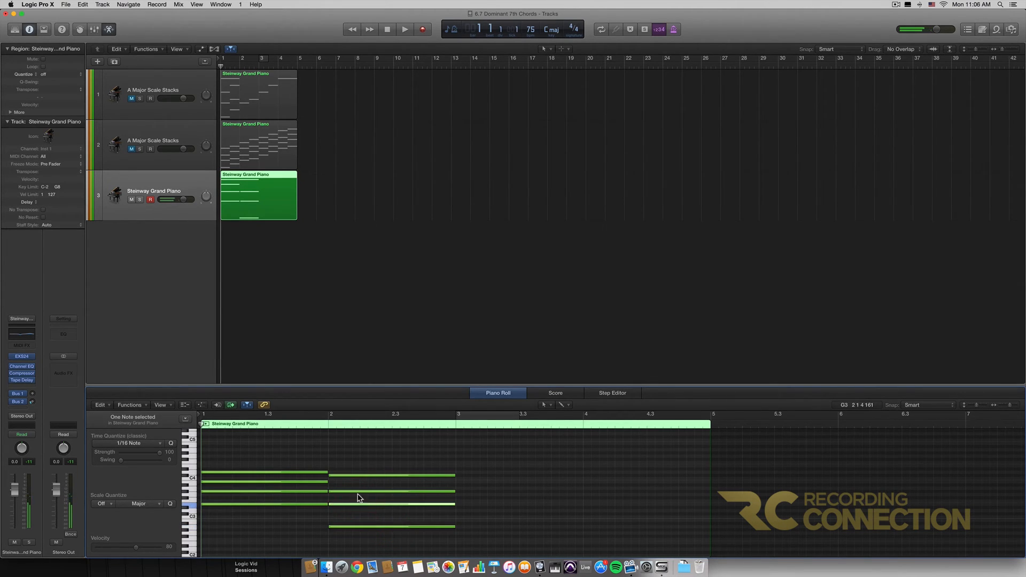
pyautogui.click(362, 491)
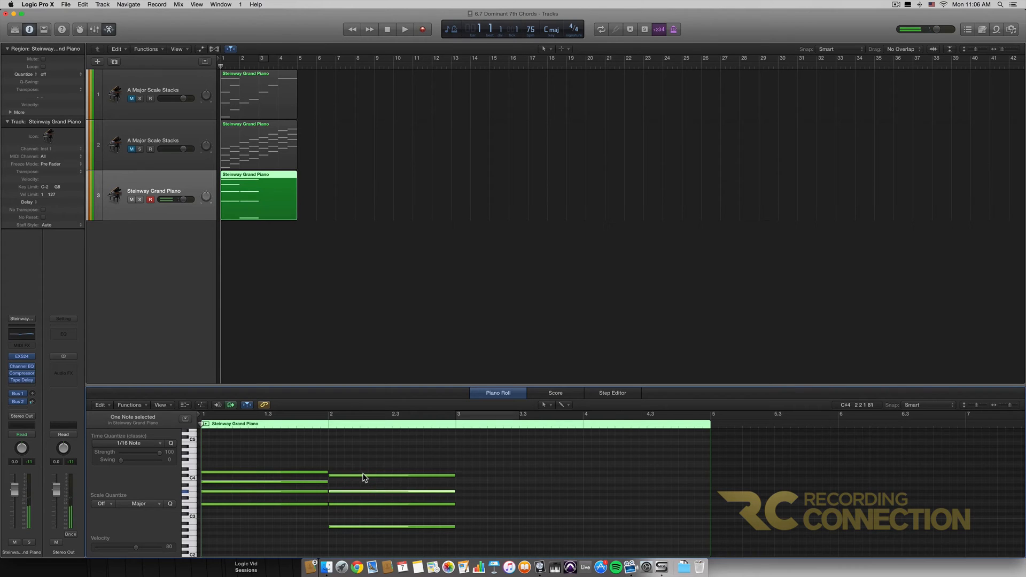
pyautogui.click(363, 475)
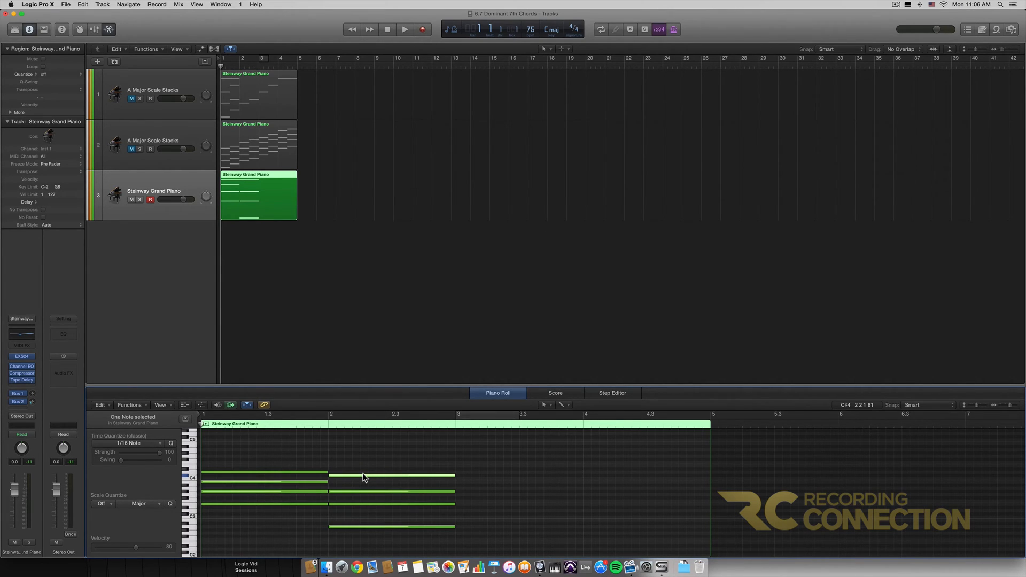
# Step: Transpose the C#4 note in bar 2 down an octave to C#3 and play back both chords from the start
pyautogui.click(365, 477)
pyautogui.click(367, 475)
pyautogui.hotkey('shift', 'alt', 'Down')
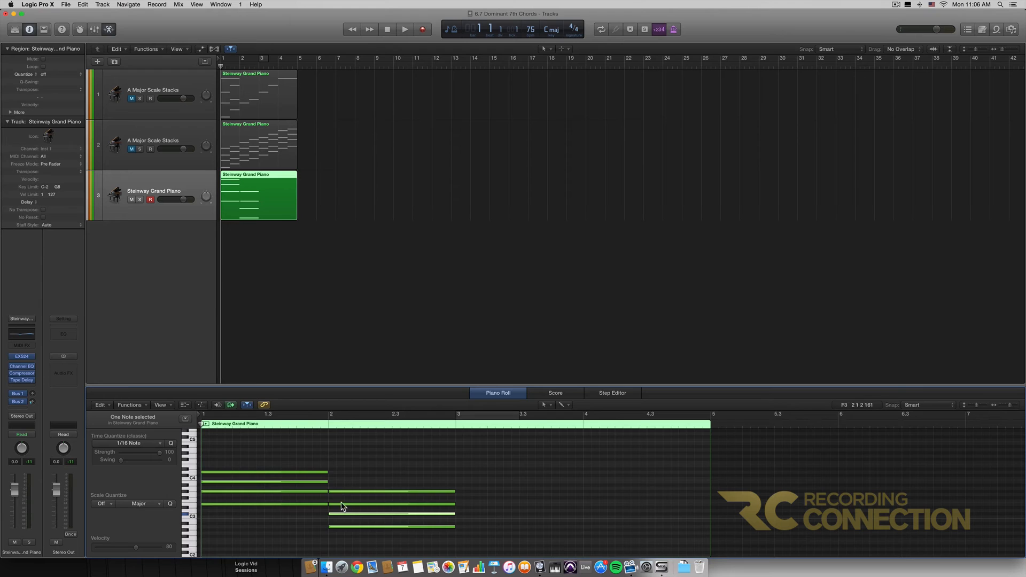
pyautogui.click(304, 473)
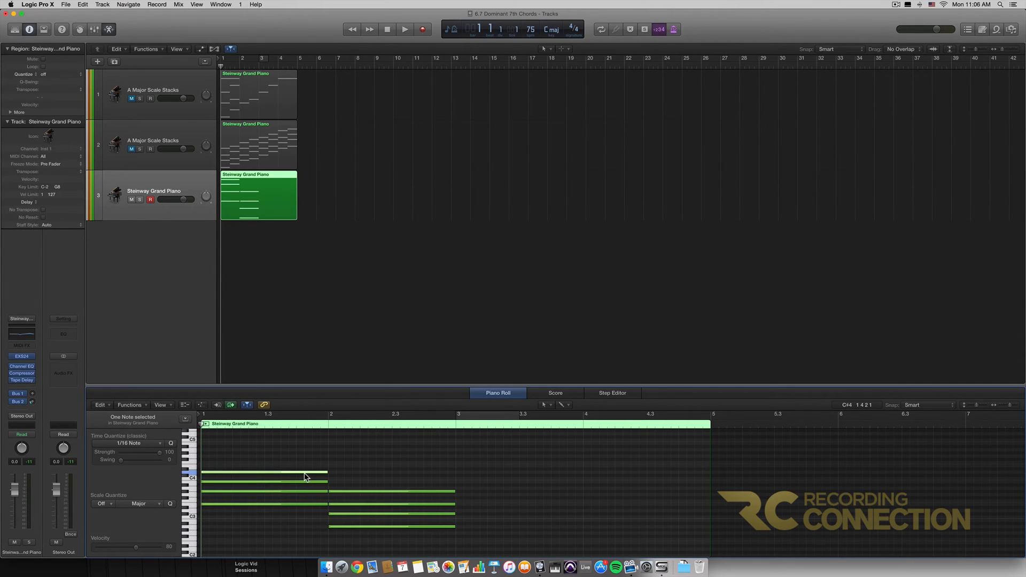
pyautogui.press('space')
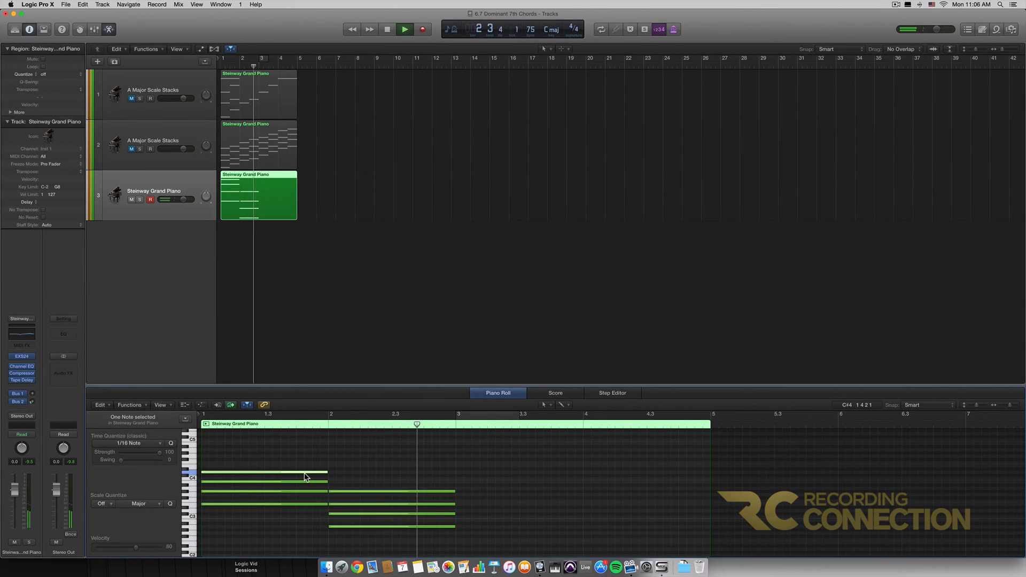
# Step: Stop playback and transpose the C#3 note in bar 2 up an octave to C#4
pyautogui.press('space')
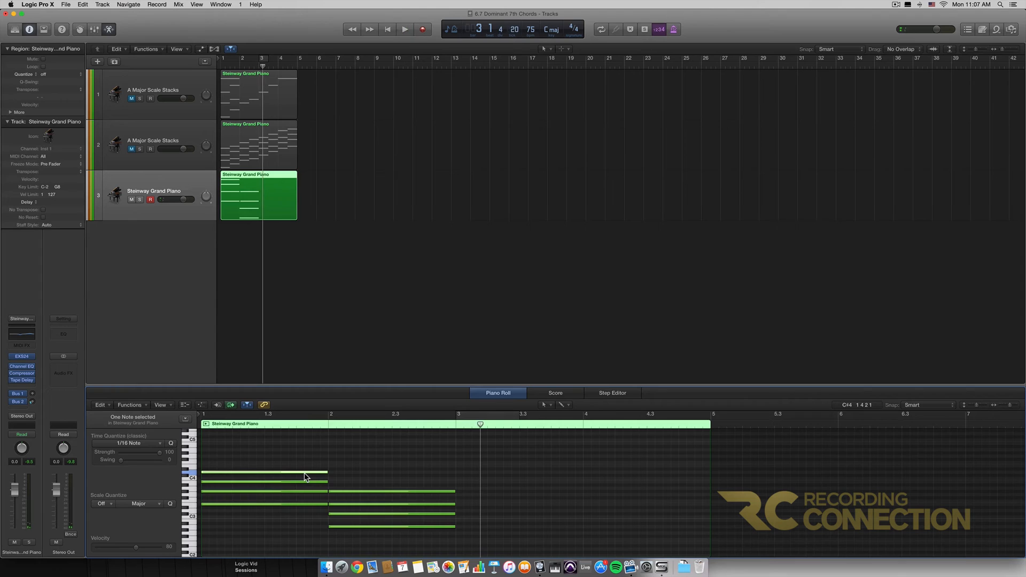
pyautogui.click(352, 514)
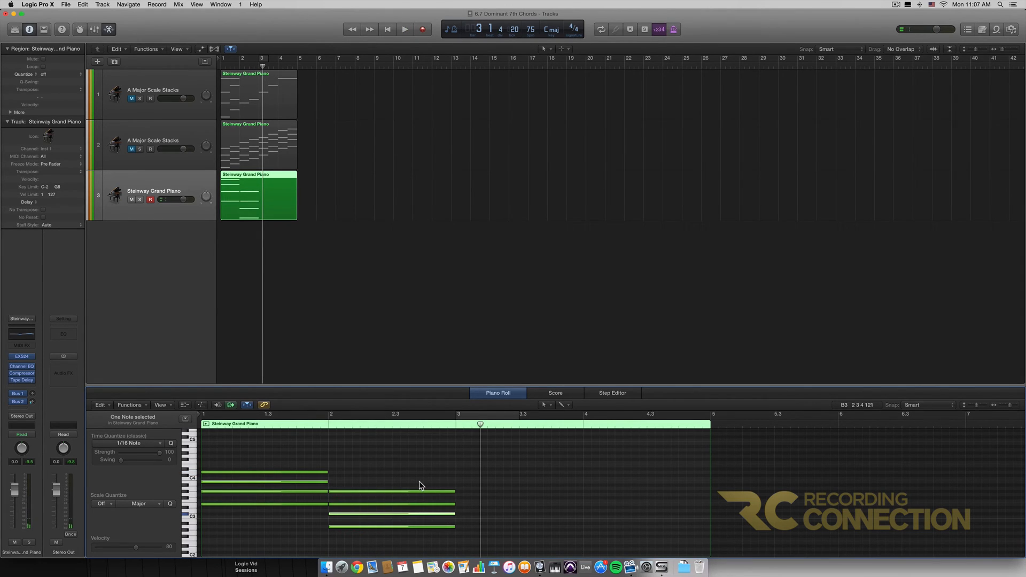
pyautogui.hotkey('shift', 'alt', 'Up')
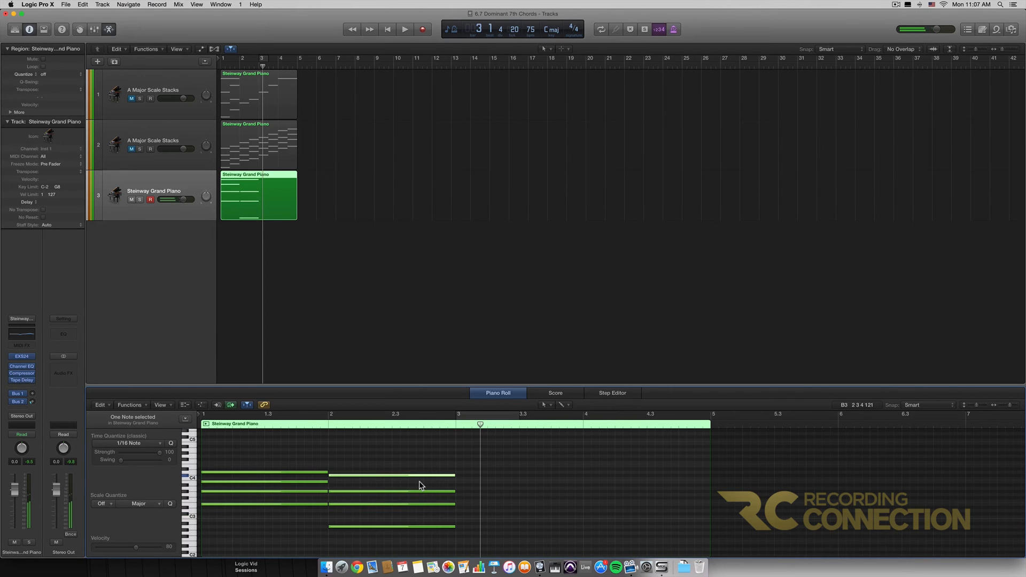
# Step: Select the D4 and B3 notes of bar 1 in turn, each paired with the C#4 note in bar 2
pyautogui.click(301, 467)
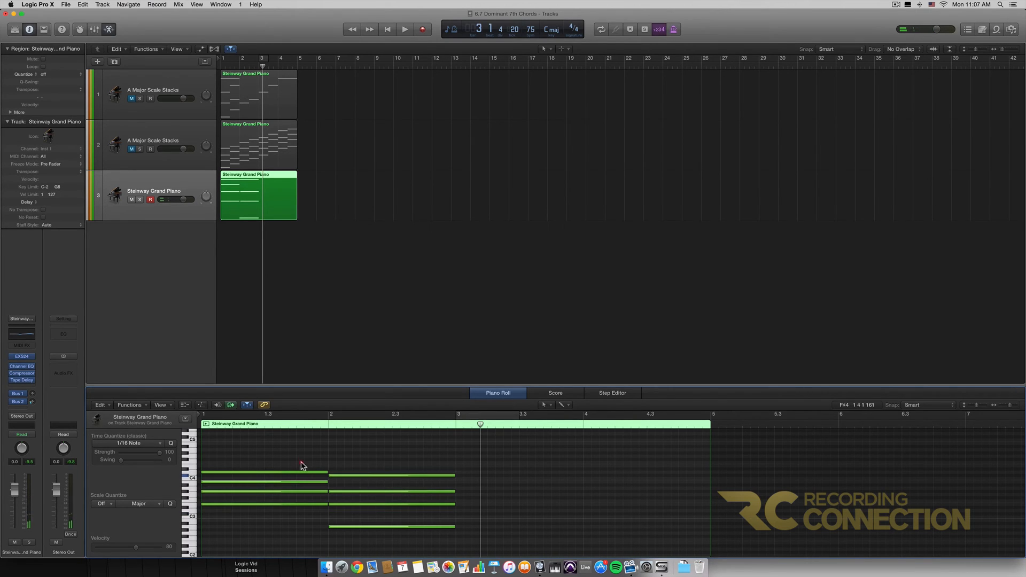
pyautogui.click(304, 471)
pyautogui.keyDown('shift'); pyautogui.click(352, 476); pyautogui.keyUp('shift')
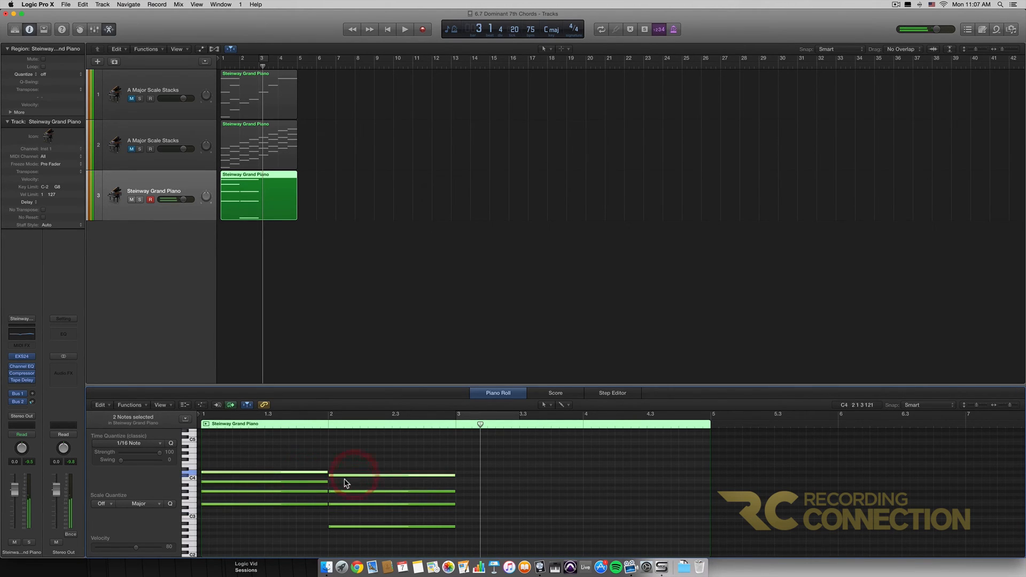
pyautogui.click(301, 482)
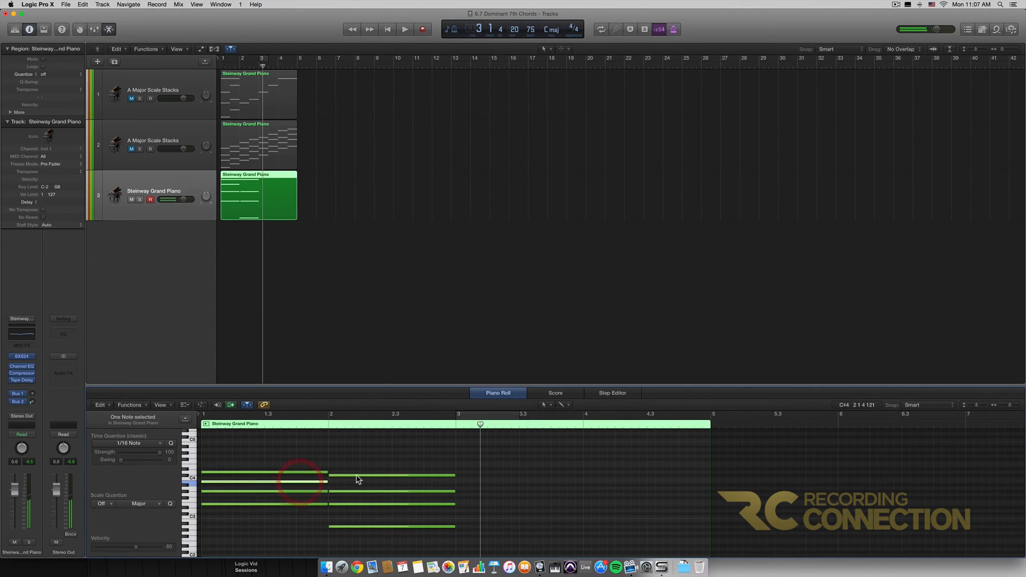
pyautogui.keyDown('shift'); pyautogui.click(357, 475); pyautogui.keyUp('shift')
# Step: Select the G#3 and E3 notes of bar 1 in turn with their matching bar 2 notes, adding A2 to the E3 pair
pyautogui.click(297, 492)
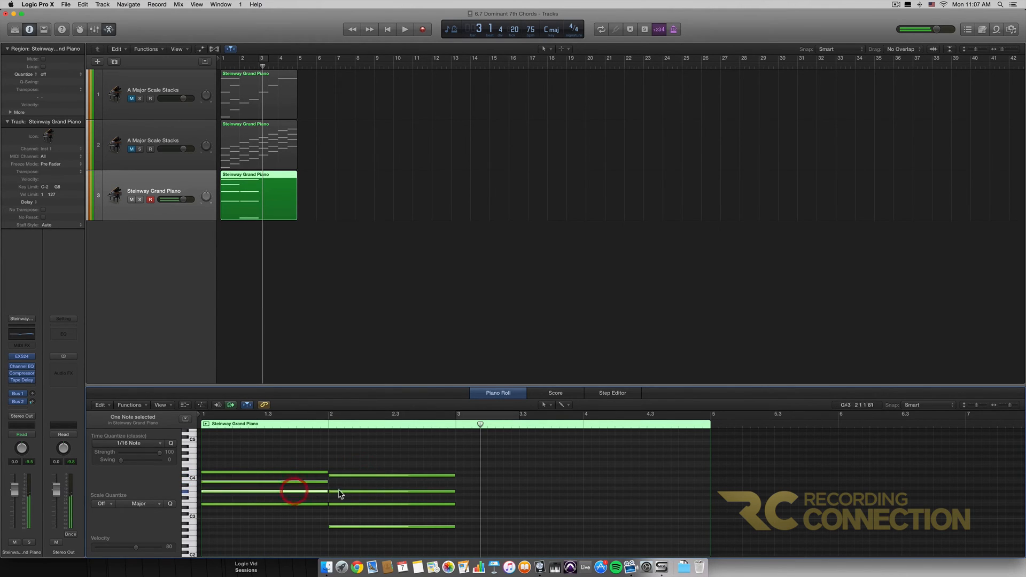
pyautogui.keyDown('shift'); pyautogui.click(354, 492); pyautogui.keyUp('shift')
pyautogui.click(286, 504)
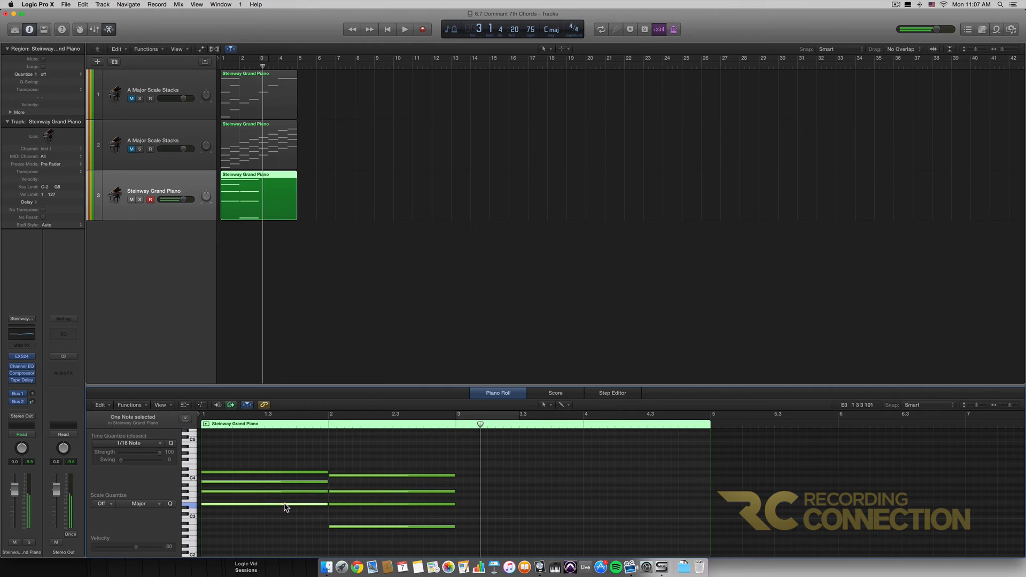
pyautogui.keyDown('shift'); pyautogui.click(355, 505); pyautogui.keyUp('shift')
pyautogui.click(298, 504)
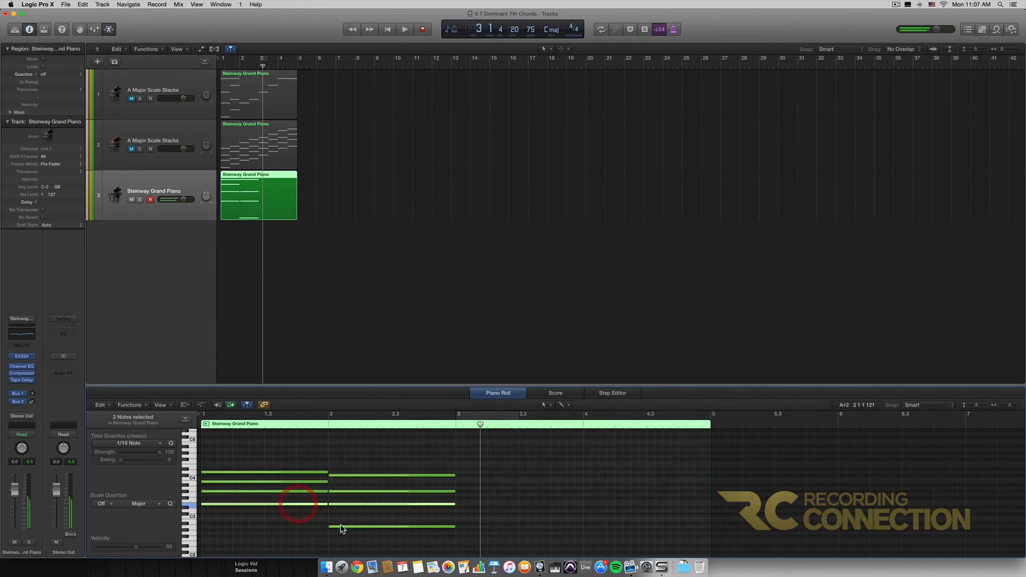
pyautogui.keyDown('shift'); pyautogui.click(355, 527); pyautogui.keyUp('shift')
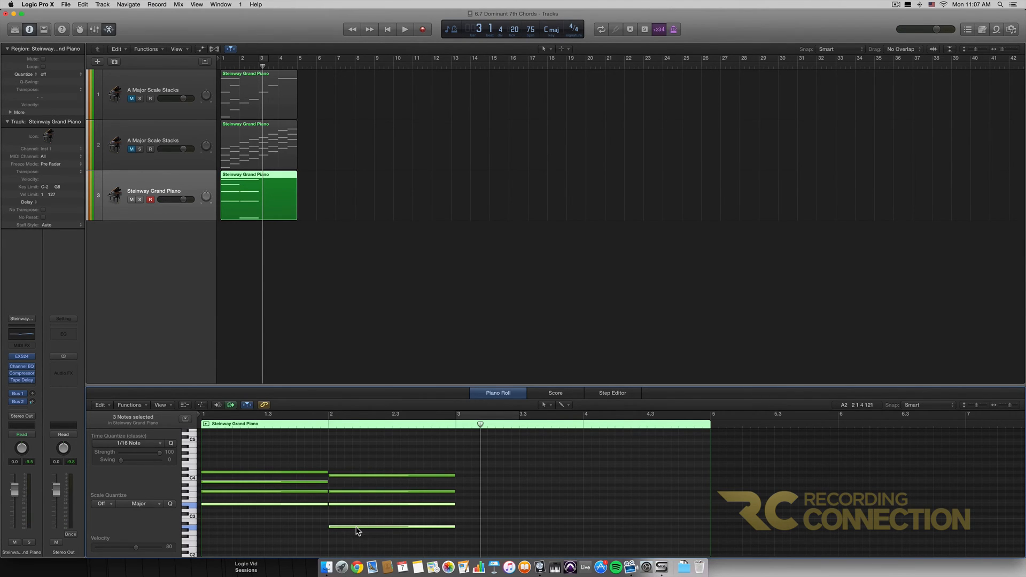
# Step: Play back both chords from the start, and view the second A Major Scale Stacks track before returning to the Steinway Grand Piano track
pyautogui.press('Return')
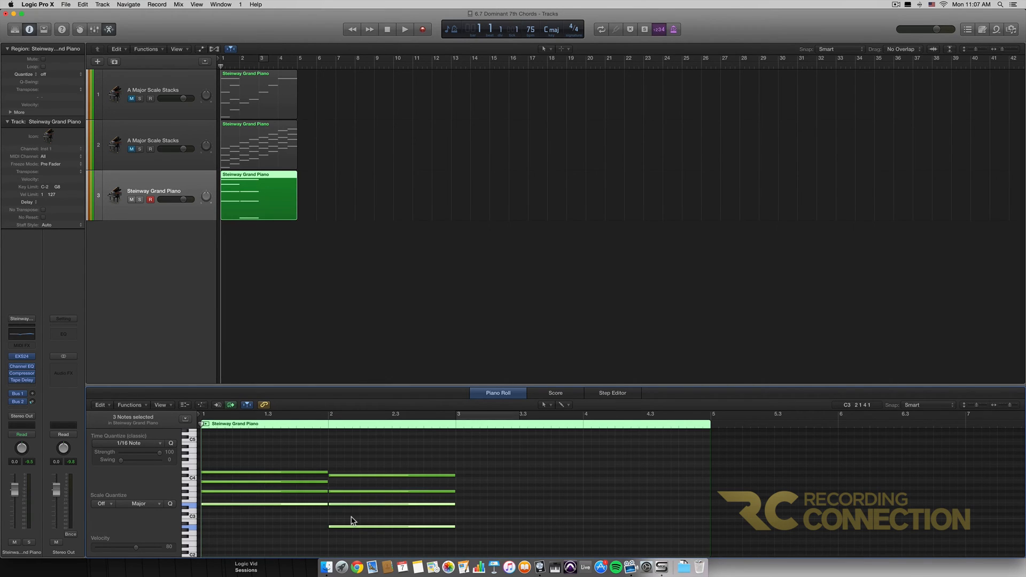
pyautogui.press('space')
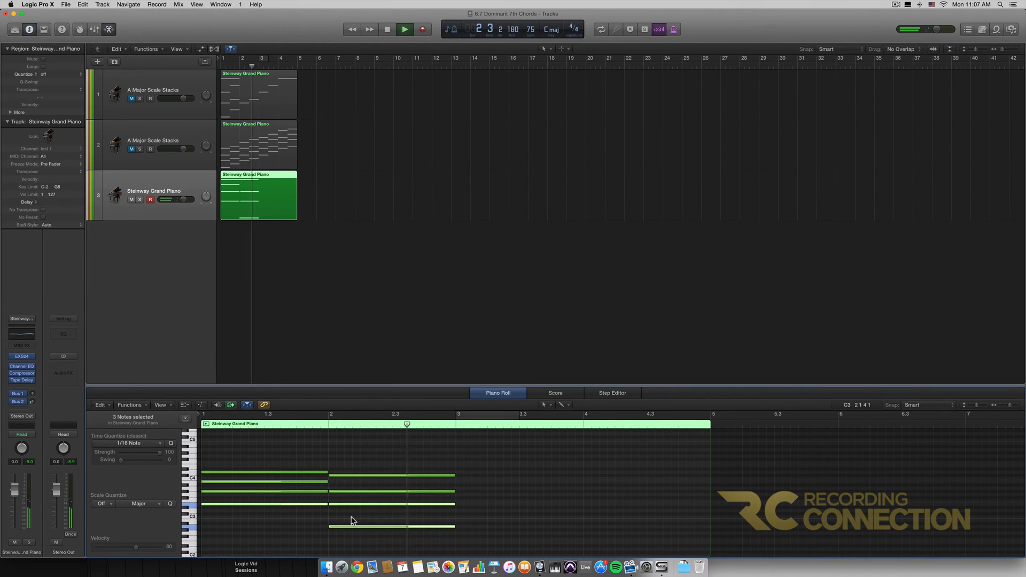
pyautogui.press('space')
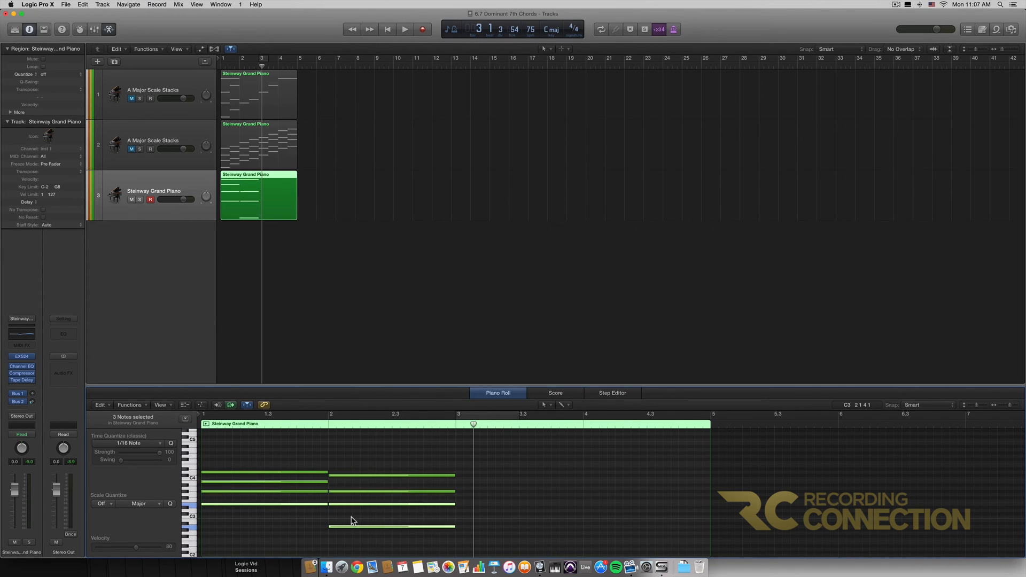
pyautogui.click(165, 136)
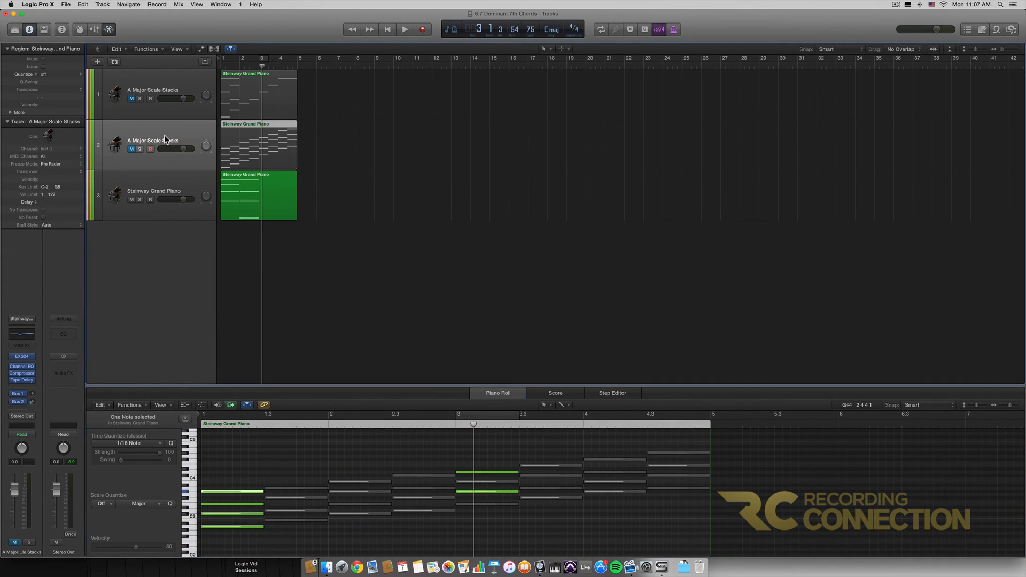
pyautogui.click(174, 189)
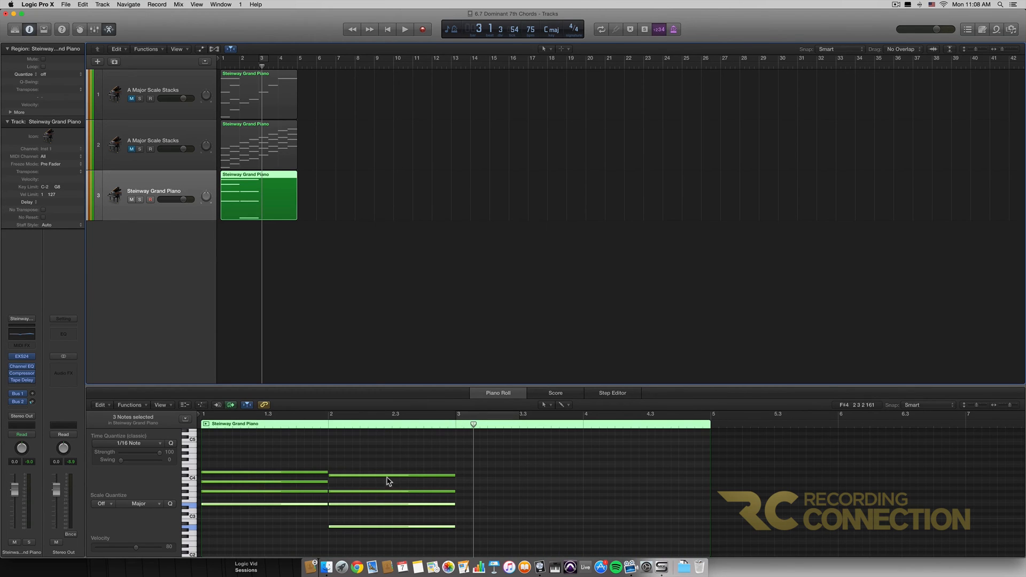
# Step: Raise the G#3 note in bar 2 to A3 and play back both chords from the start
pyautogui.click(377, 516)
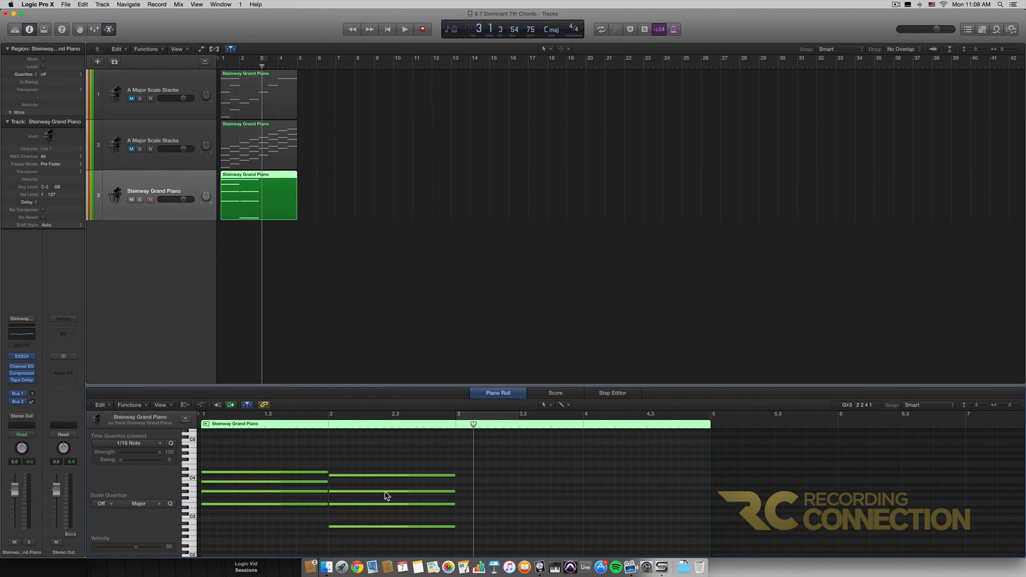
pyautogui.click(386, 491)
pyautogui.moveTo(386, 491); pyautogui.dragTo(388, 488)
pyautogui.click(387, 488)
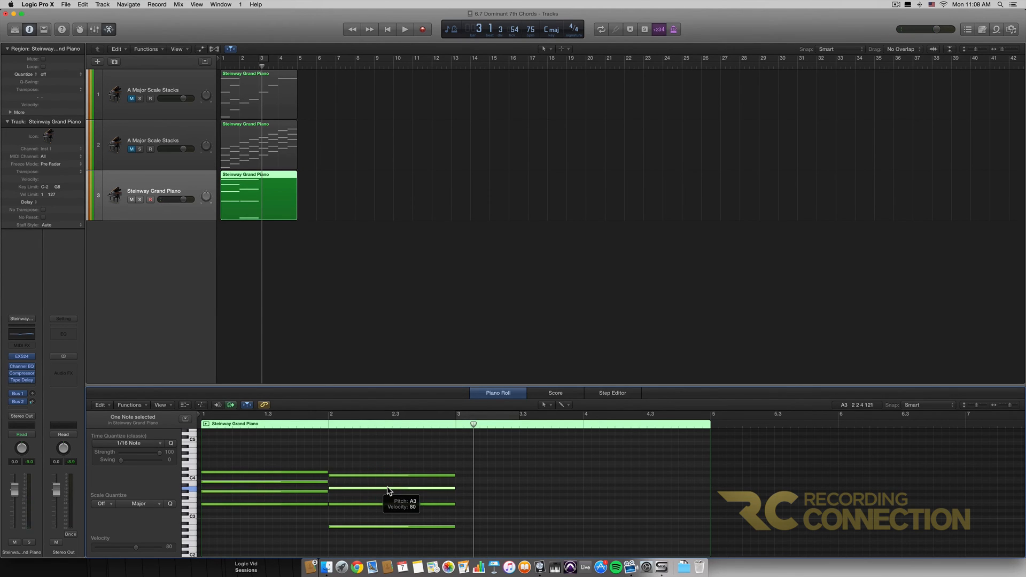
pyautogui.press('Return')
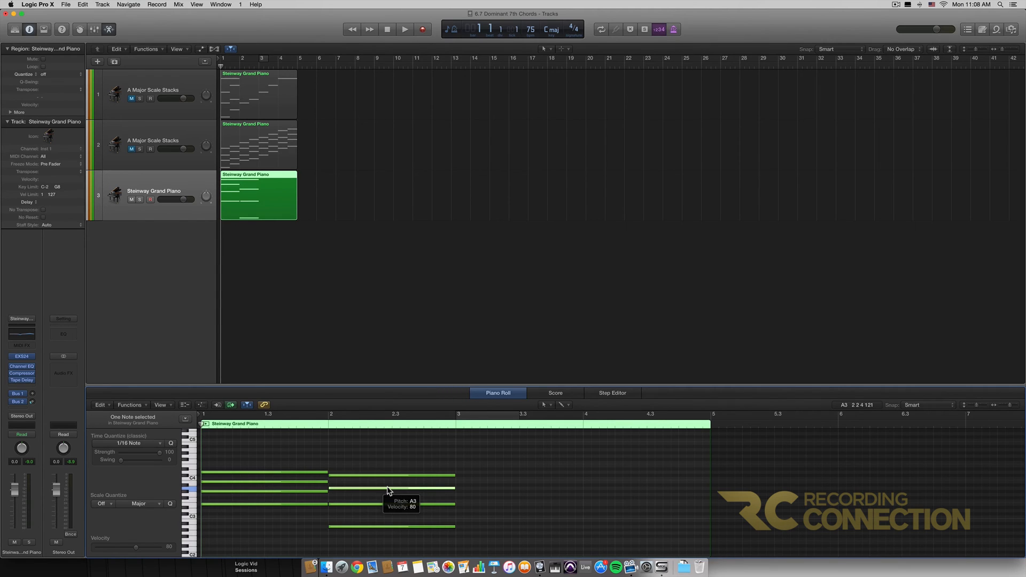
pyautogui.press('space')
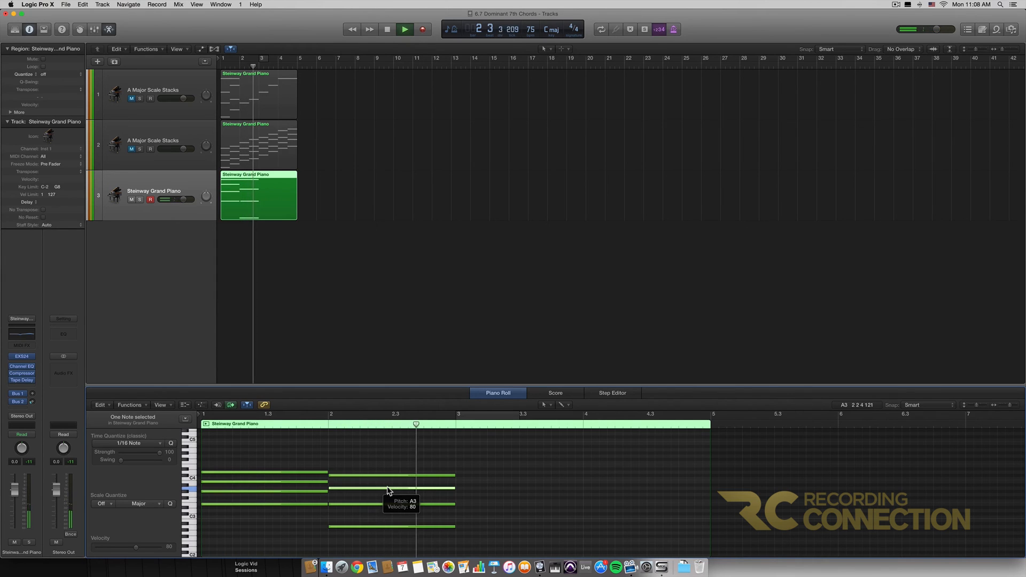
pyautogui.press('space')
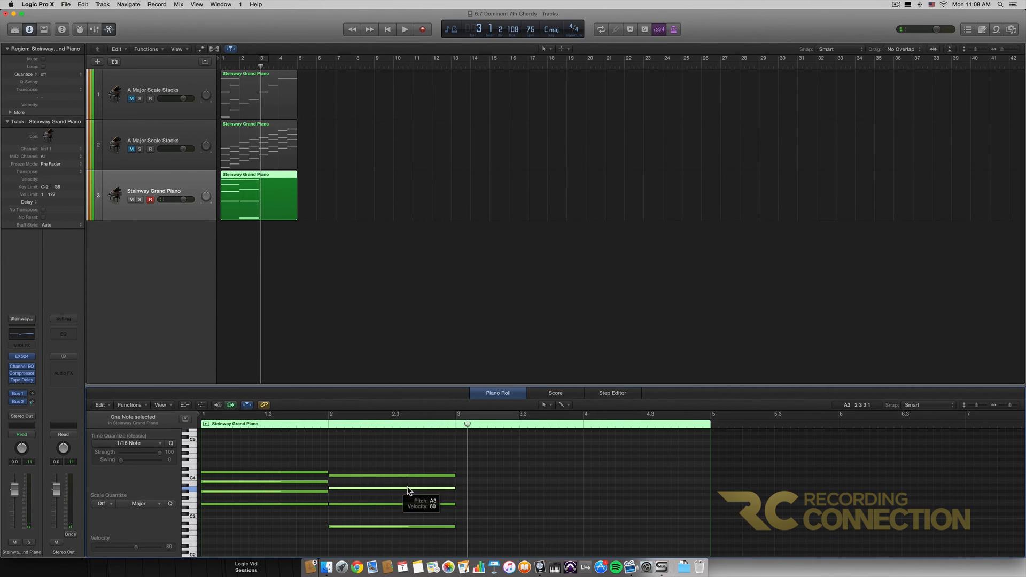
# Step: Lower the A3 note in bar 2 back to G#3 and play the region from the start
pyautogui.click(409, 489)
pyautogui.moveTo(408, 489); pyautogui.dragTo(409, 491)
pyautogui.press('Return')
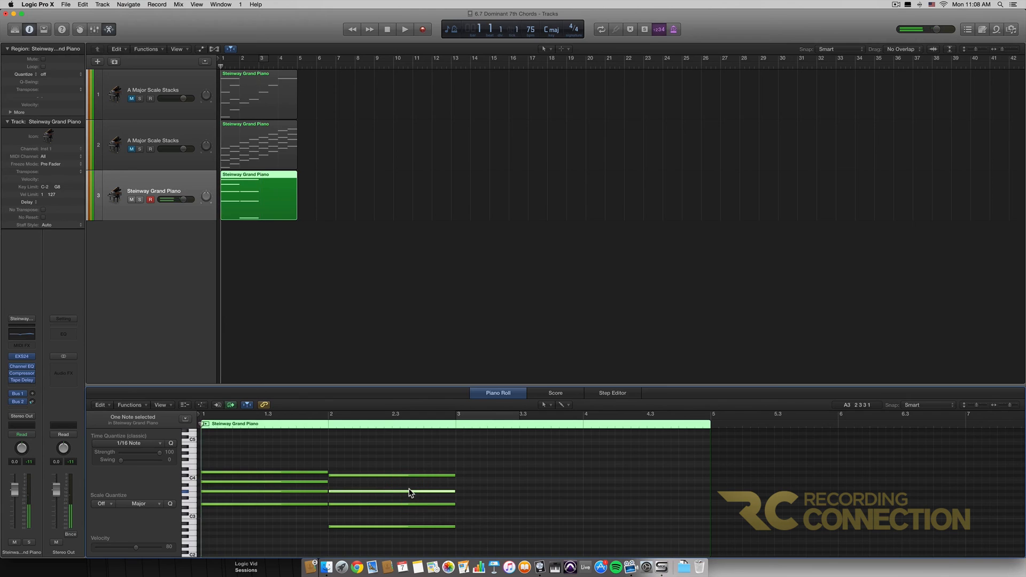
pyautogui.press('space')
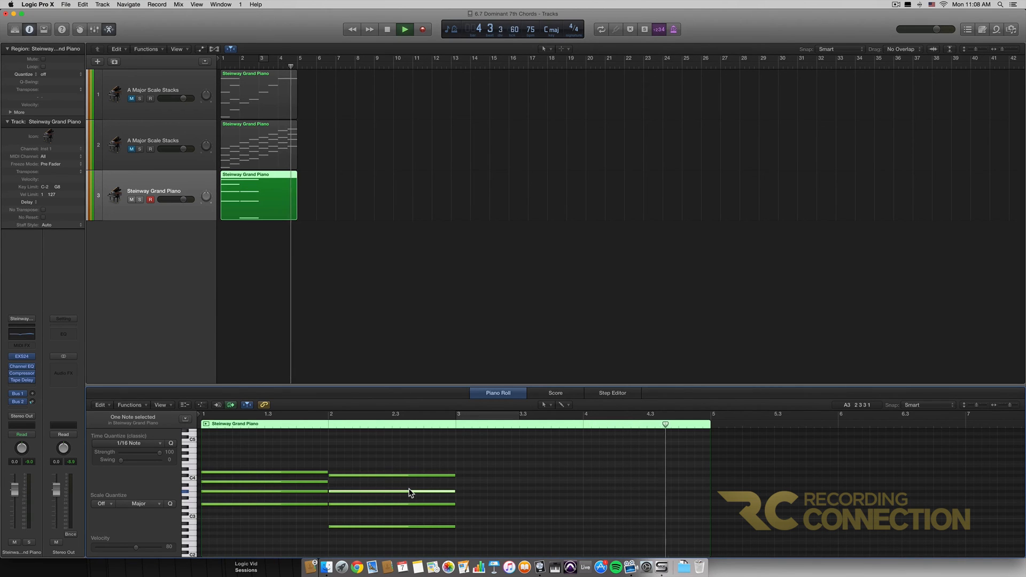
pyautogui.press('space')
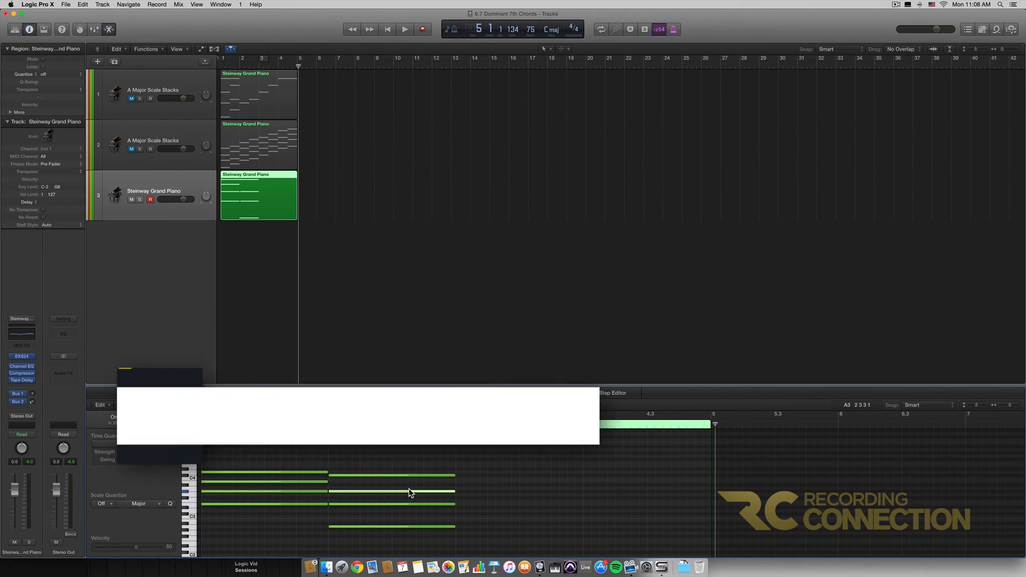